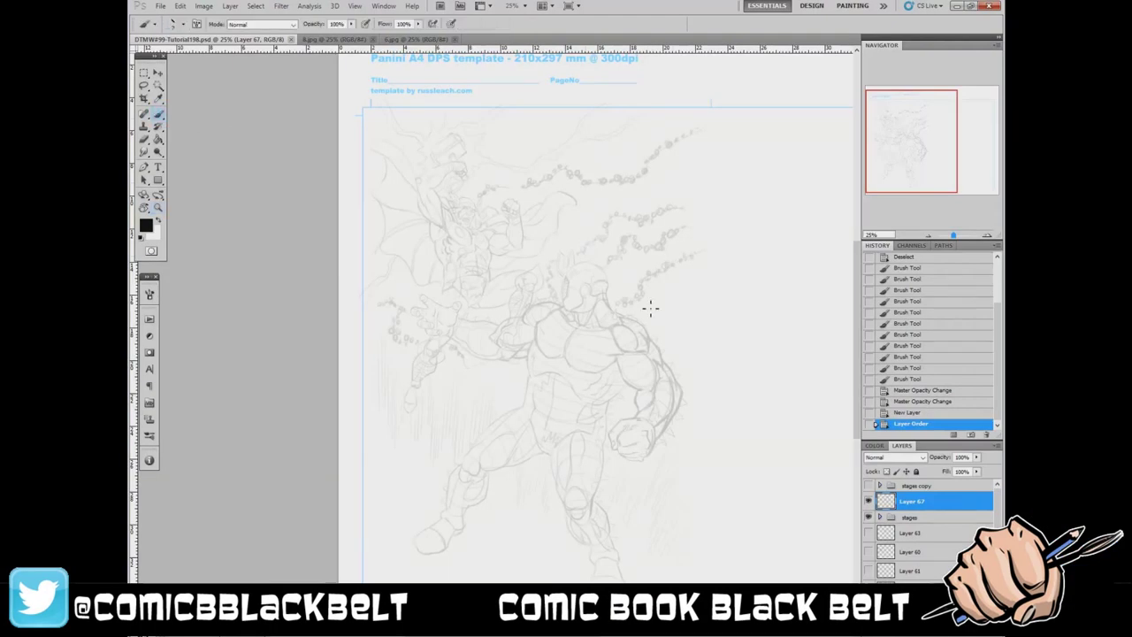
- Set Lazy Nezumi smoothing to massive and zoom in on the villain's torso
{"action": "left_click", "coordinate": [296, 474]}
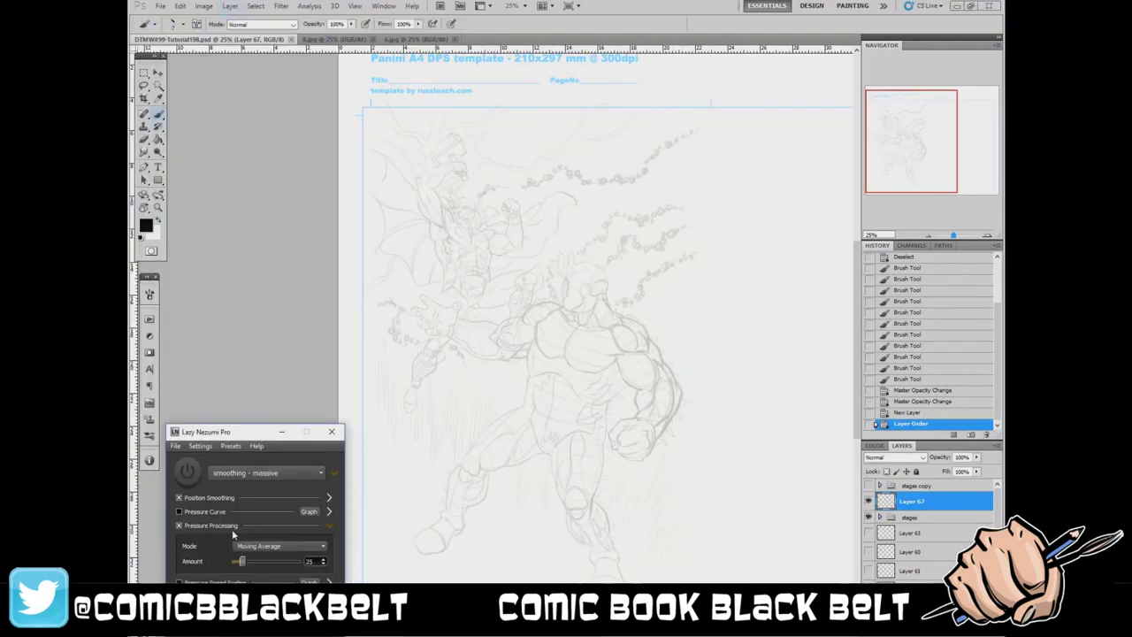
{"action": "key", "text": "z"}
{"action": "left_click", "coordinate": [634, 268]}
{"action": "left_click", "coordinate": [635, 268]}
- Scroll the view and switch to the Brush to choose a 7 px inking tip
{"action": "scroll", "coordinate": [619, 282], "scroll_direction": "down", "scroll_amount": 5}
{"action": "key", "text": "b"}
{"action": "right_click", "coordinate": [566, 290]}
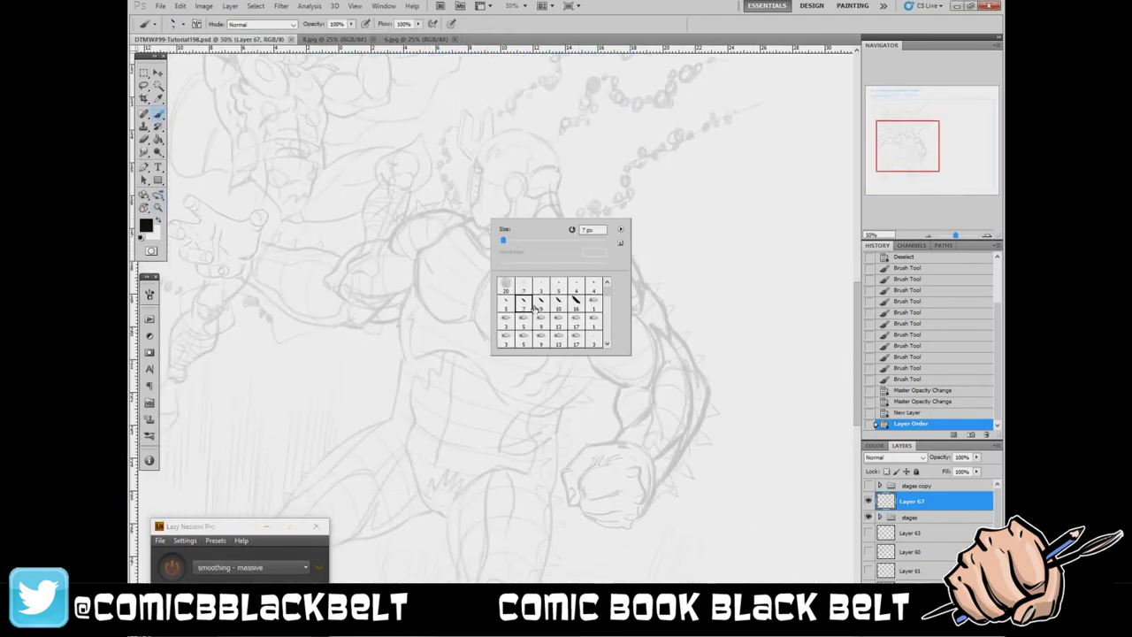
- With the 7 px brush, ink the shoulder, the reaching arm's upper and lower contours, and the chest's curved edge
{"action": "double_click", "coordinate": [576, 301]}
{"action": "left_click_drag", "start_coordinate": [575, 301], "coordinate": [522, 279]}
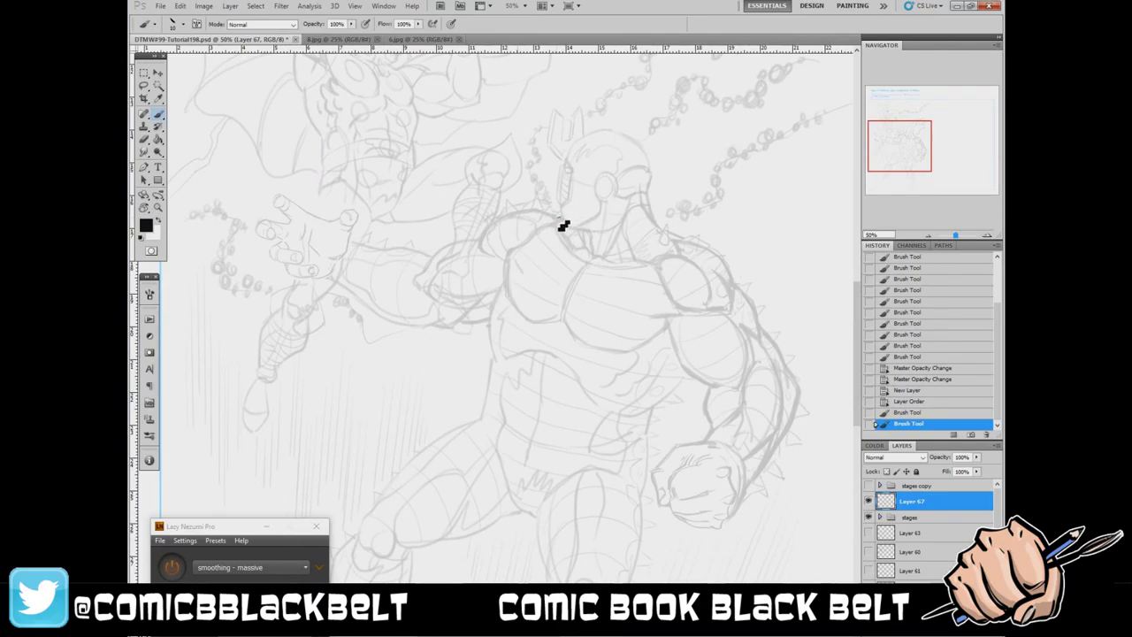
{"action": "mouse_move", "coordinate": [559, 218]}
{"action": "left_mouse_down"}
{"action": "mouse_move", "coordinate": [480, 241]}
{"action": "mouse_move", "coordinate": [415, 281]}
{"action": "left_mouse_up"}
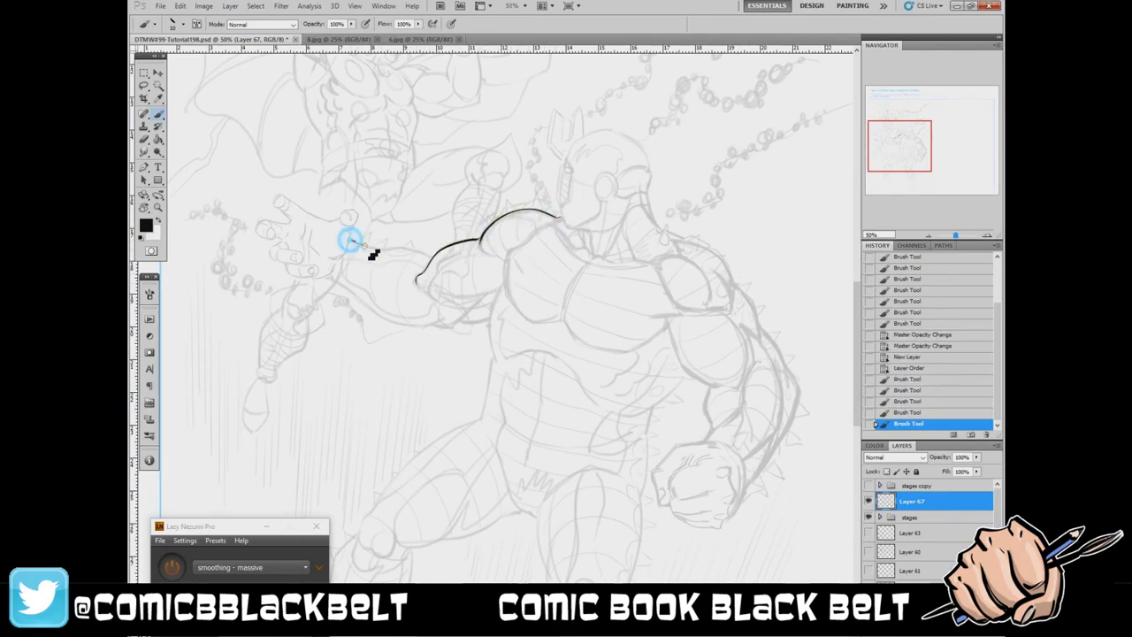
{"action": "left_click_drag", "start_coordinate": [351, 241], "coordinate": [432, 257]}
{"action": "mouse_move", "coordinate": [325, 279]}
{"action": "left_mouse_down"}
{"action": "mouse_move", "coordinate": [378, 317]}
{"action": "mouse_move", "coordinate": [449, 328]}
{"action": "mouse_move", "coordinate": [491, 316]}
{"action": "left_mouse_up"}
{"action": "mouse_move", "coordinate": [511, 251]}
{"action": "left_mouse_down"}
{"action": "mouse_move", "coordinate": [523, 321]}
{"action": "mouse_move", "coordinate": [557, 320]}
{"action": "left_mouse_up"}
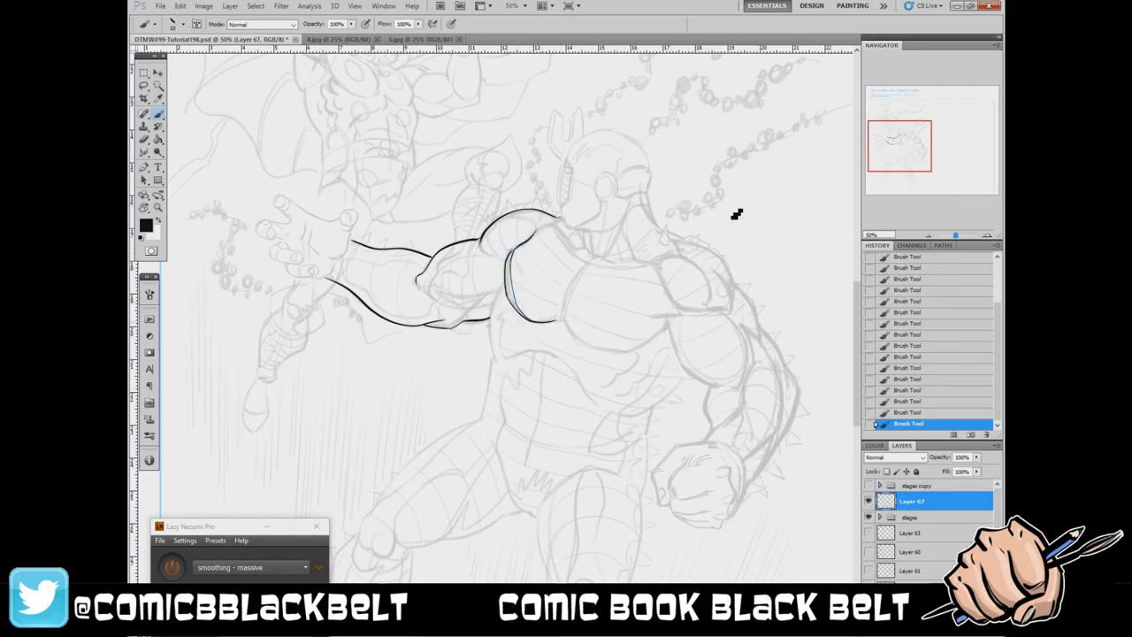
- Rotate the view and ink the shoulder top, torso line and body's right-side contour, undoing one misplaced stroke
{"action": "key", "text": "r"}
{"action": "left_click_drag", "start_coordinate": [425, 504], "coordinate": [480, 303]}
{"action": "left_click_drag", "start_coordinate": [582, 192], "coordinate": [534, 222]}
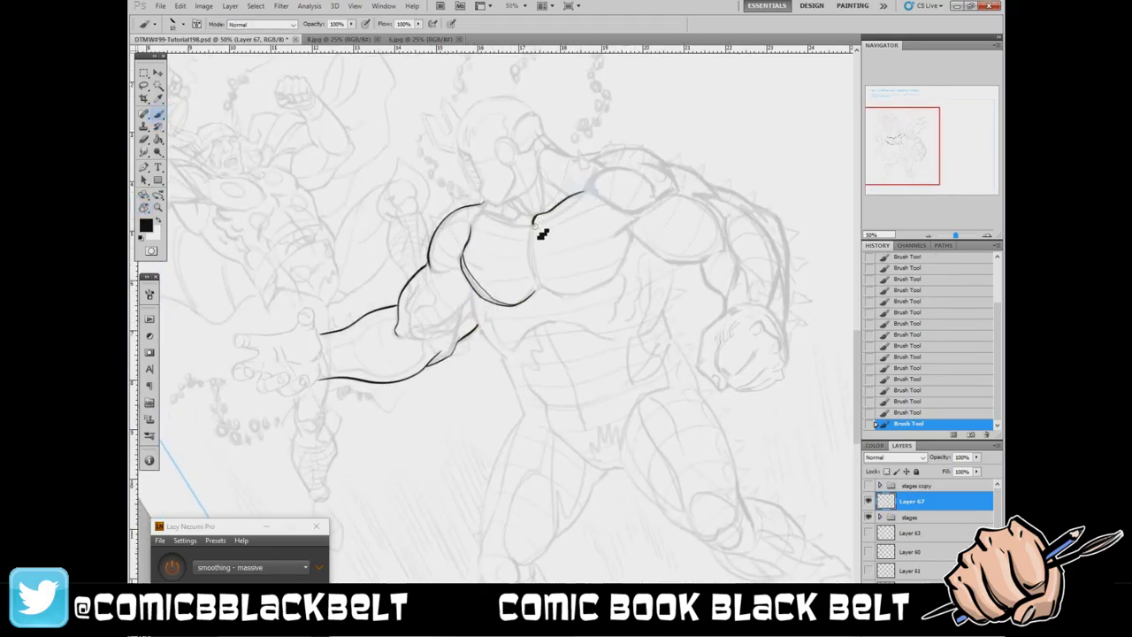
{"action": "key", "text": "ctrl+z"}
{"action": "left_click_drag", "start_coordinate": [541, 134], "coordinate": [588, 157]}
{"action": "left_click_drag", "start_coordinate": [469, 283], "coordinate": [522, 416]}
{"action": "left_click_drag", "start_coordinate": [672, 261], "coordinate": [708, 403]}
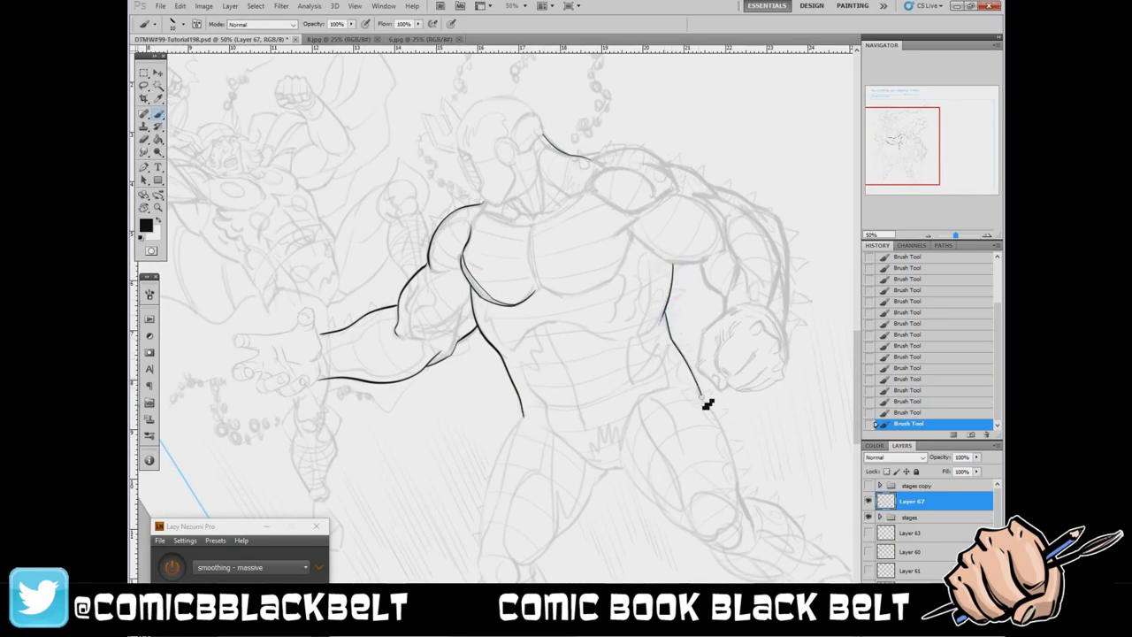
- Hatch the upper chest and pectorals and ink the under-chest curve, centre line and pectoral edges
{"action": "right_click", "coordinate": [585, 205]}
{"action": "mouse_move", "coordinate": [573, 212]}
{"action": "left_mouse_down"}
{"action": "mouse_move", "coordinate": [591, 199]}
{"action": "mouse_move", "coordinate": [627, 220]}
{"action": "mouse_move", "coordinate": [598, 248]}
{"action": "left_mouse_up"}
{"action": "left_click_drag", "start_coordinate": [576, 292], "coordinate": [635, 248]}
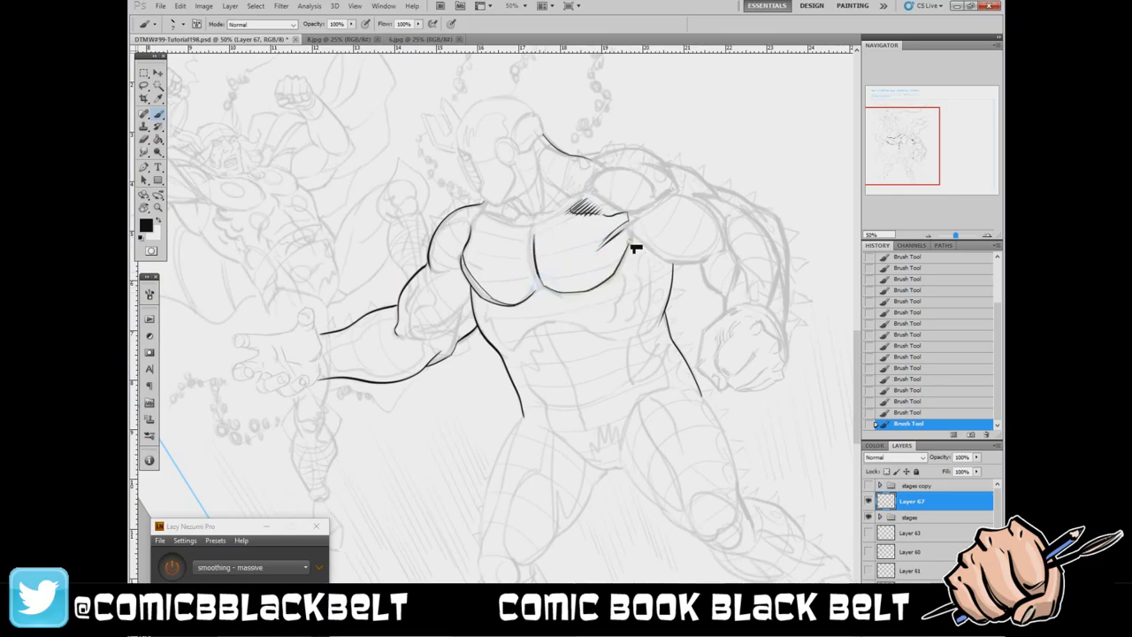
{"action": "left_click_drag", "start_coordinate": [531, 237], "coordinate": [543, 293]}
{"action": "mouse_move", "coordinate": [473, 218]}
{"action": "left_mouse_down"}
{"action": "mouse_move", "coordinate": [478, 234]}
{"action": "mouse_move", "coordinate": [530, 235]}
{"action": "left_mouse_up"}
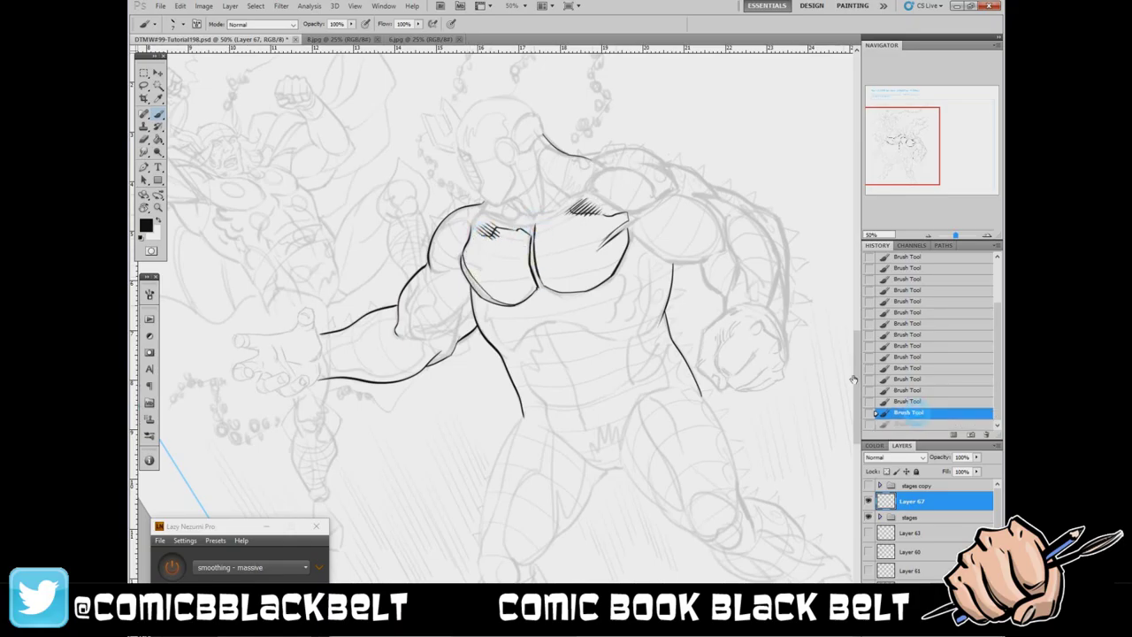
{"action": "mouse_move", "coordinate": [498, 312]}
{"action": "left_mouse_down"}
{"action": "mouse_move", "coordinate": [535, 308]}
{"action": "mouse_move", "coordinate": [551, 283]}
{"action": "mouse_move", "coordinate": [589, 298]}
{"action": "mouse_move", "coordinate": [626, 278]}
{"action": "mouse_move", "coordinate": [489, 328]}
{"action": "mouse_move", "coordinate": [513, 353]}
{"action": "mouse_move", "coordinate": [557, 323]}
{"action": "mouse_move", "coordinate": [603, 332]}
{"action": "left_mouse_up"}
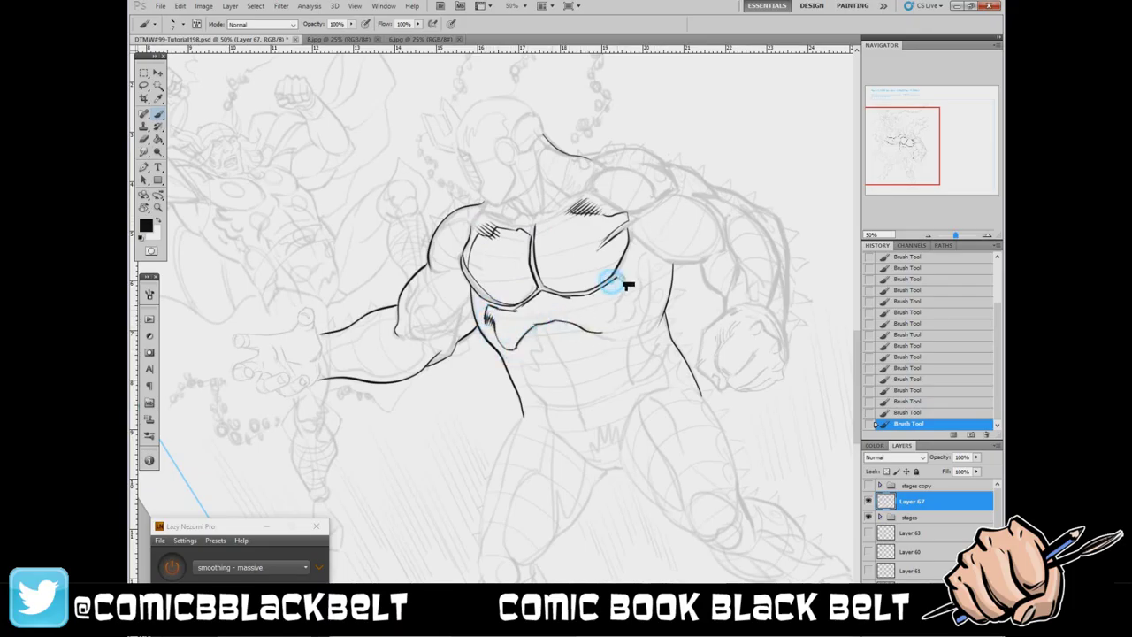
{"action": "left_click_drag", "start_coordinate": [625, 284], "coordinate": [616, 330]}
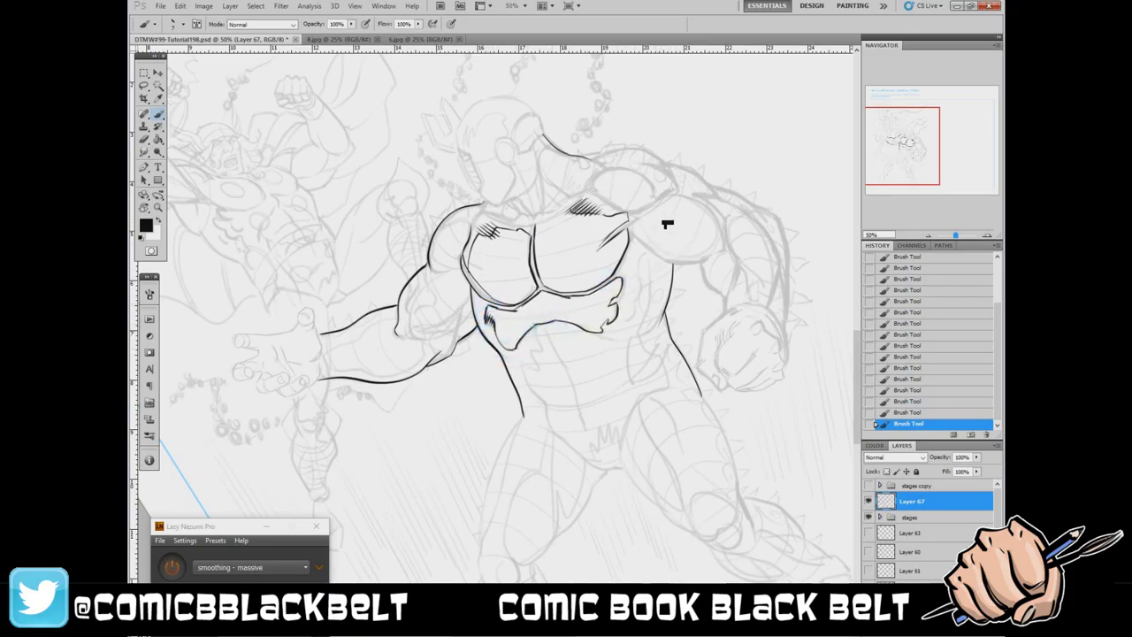
{"action": "left_click_drag", "start_coordinate": [633, 248], "coordinate": [623, 281]}
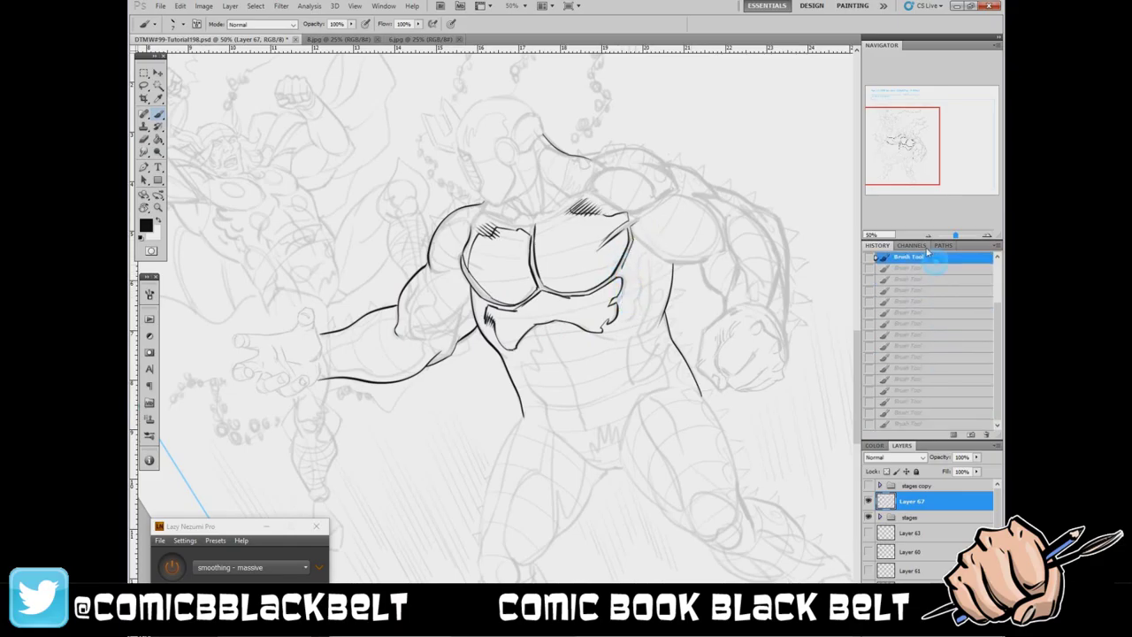
- Step back two History states, then redraw and hatch the chest's right edge
{"action": "left_click", "coordinate": [932, 319]}
{"action": "left_click", "coordinate": [931, 309]}
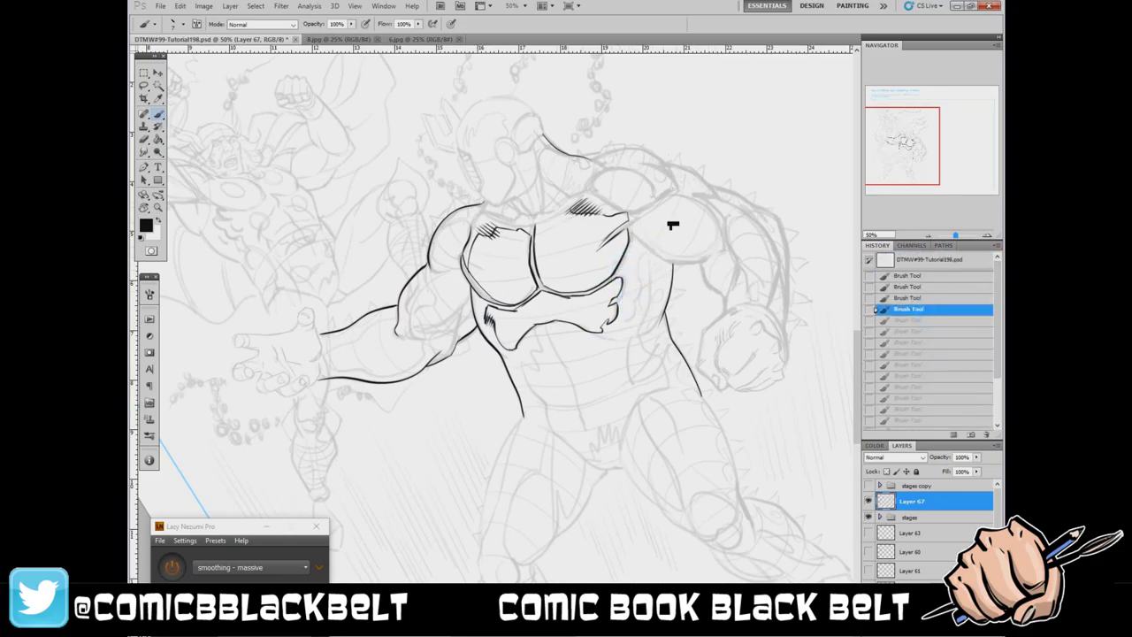
{"action": "mouse_move", "coordinate": [670, 228]}
{"action": "left_mouse_down"}
{"action": "mouse_move", "coordinate": [626, 267]}
{"action": "mouse_move", "coordinate": [633, 306]}
{"action": "left_mouse_up"}
{"action": "mouse_move", "coordinate": [645, 263]}
{"action": "left_mouse_down"}
{"action": "mouse_move", "coordinate": [621, 316]}
{"action": "mouse_move", "coordinate": [637, 341]}
{"action": "mouse_move", "coordinate": [661, 310]}
{"action": "left_mouse_up"}
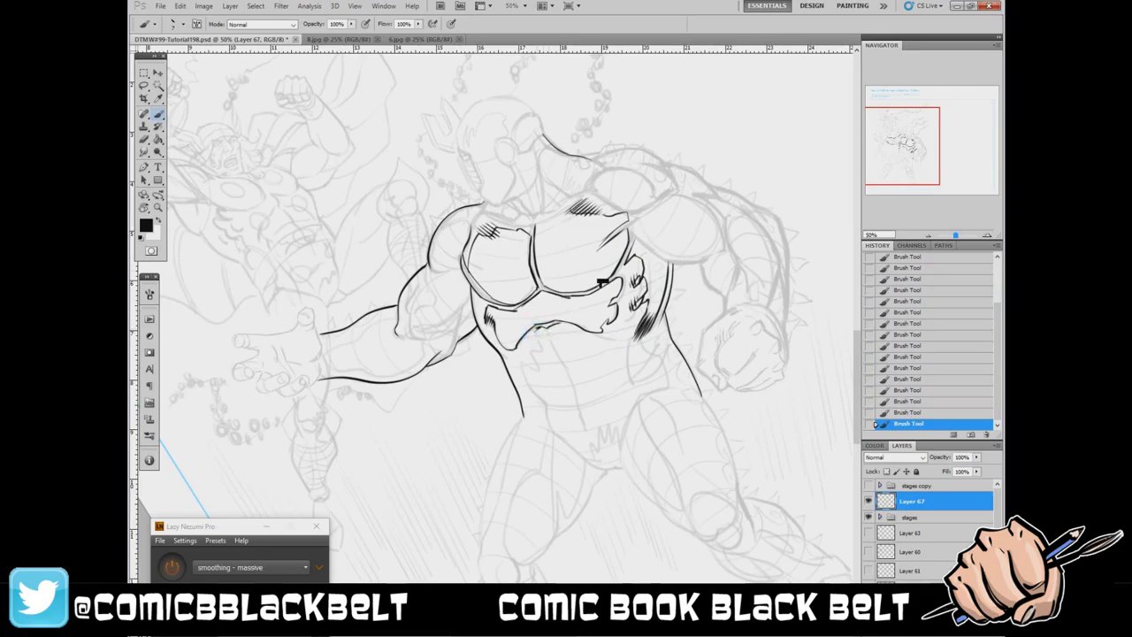
- Hatch below the chest, the crotch and right abdomen, and ink the right flank and crotch contours
{"action": "left_click_drag", "start_coordinate": [541, 325], "coordinate": [529, 389]}
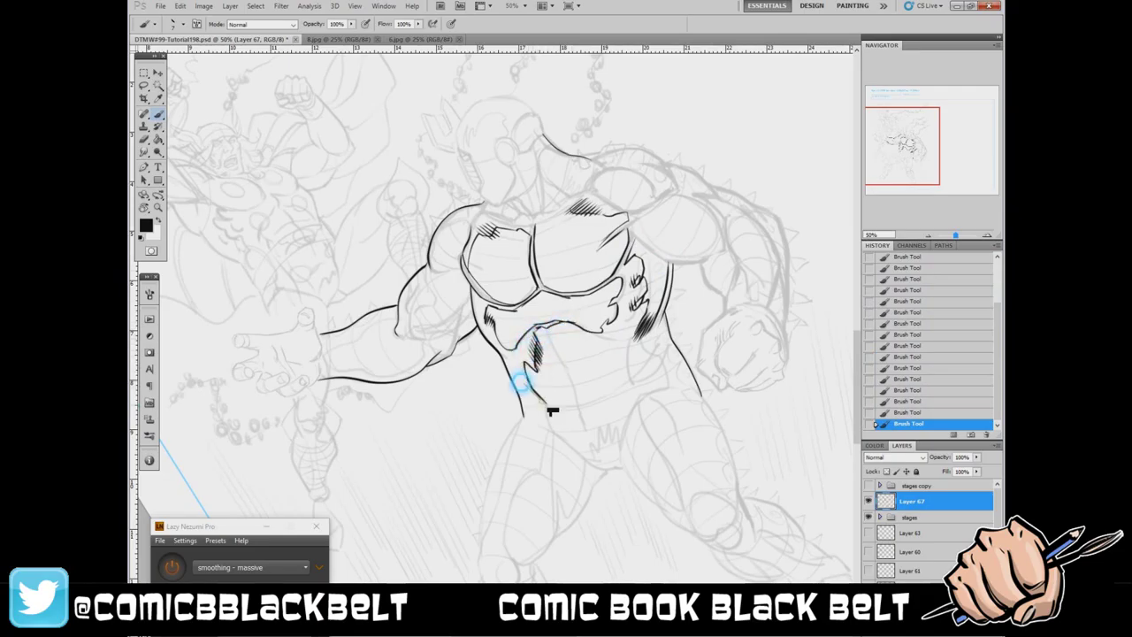
{"action": "mouse_move", "coordinate": [589, 459]}
{"action": "left_mouse_down"}
{"action": "mouse_move", "coordinate": [592, 431]}
{"action": "mouse_move", "coordinate": [617, 430]}
{"action": "left_mouse_up"}
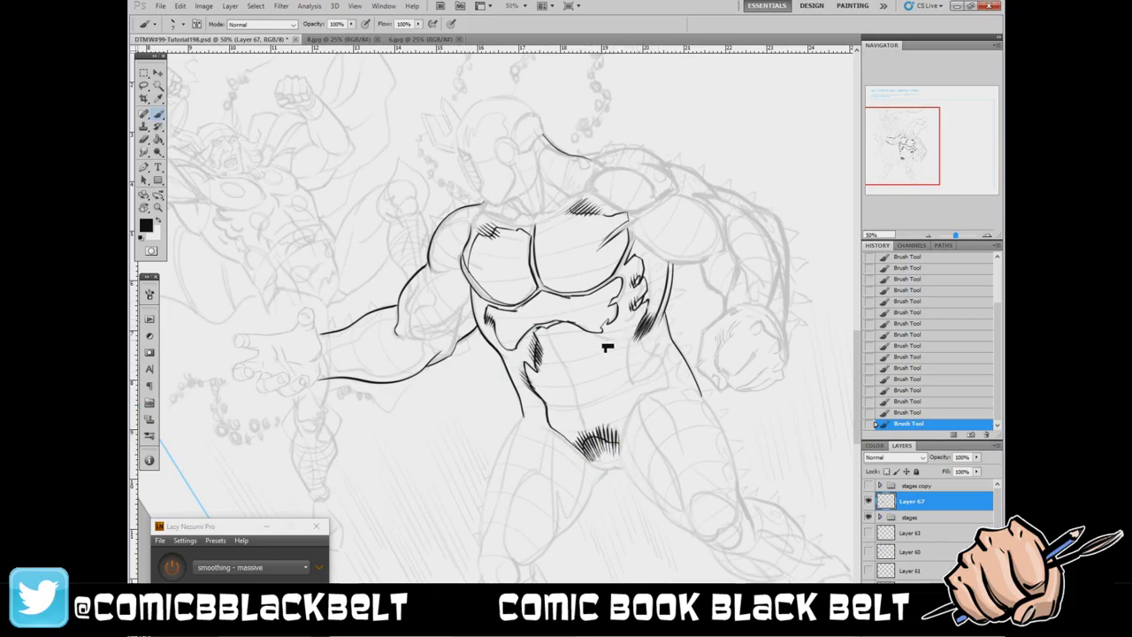
{"action": "left_click_drag", "start_coordinate": [601, 324], "coordinate": [641, 391]}
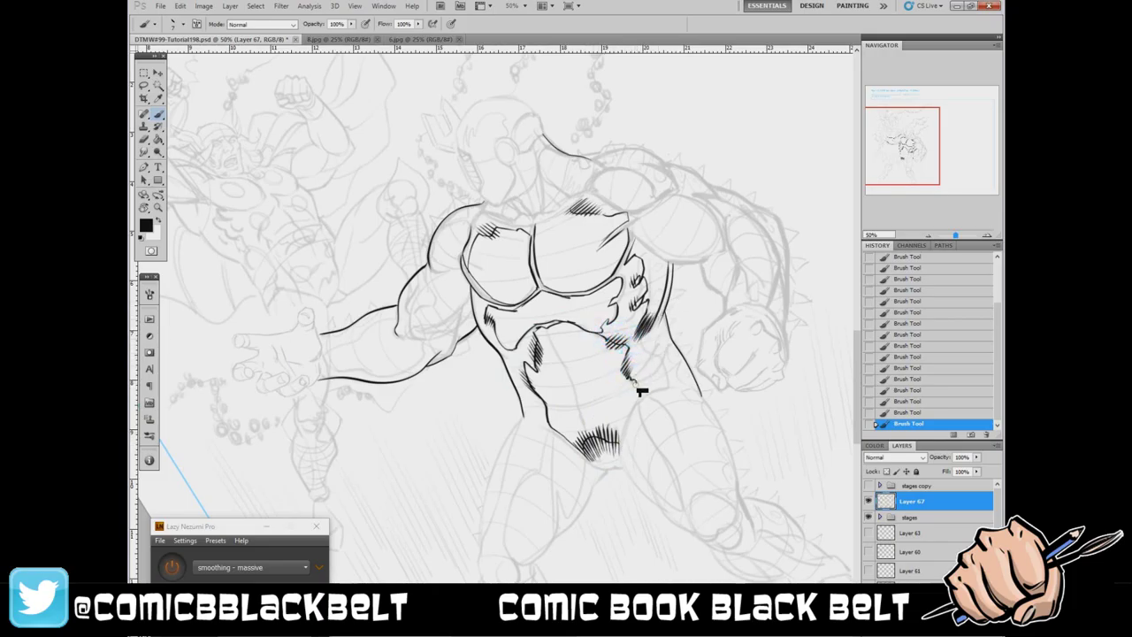
{"action": "left_click_drag", "start_coordinate": [652, 337], "coordinate": [633, 382]}
{"action": "left_click_drag", "start_coordinate": [668, 316], "coordinate": [677, 384]}
{"action": "left_click_drag", "start_coordinate": [661, 291], "coordinate": [650, 305]}
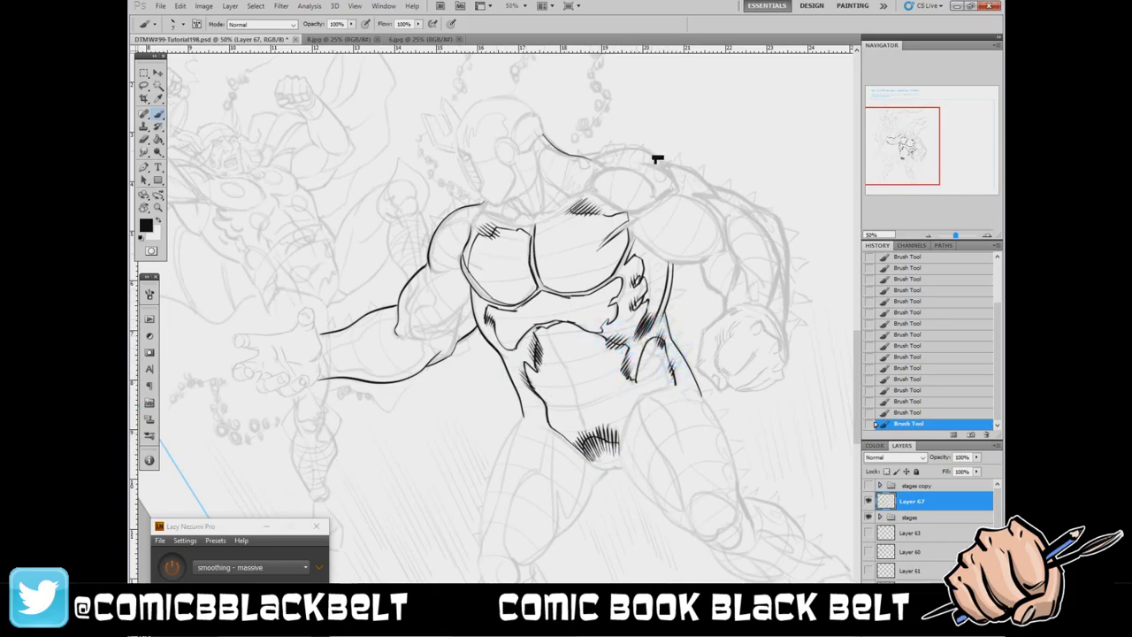
{"action": "left_click_drag", "start_coordinate": [536, 425], "coordinate": [622, 476]}
- Ink the bicep, shoulder and forearm contours, hatch the forearm underside and wrist, and edge the torso
{"action": "left_click_drag", "start_coordinate": [463, 276], "coordinate": [416, 334]}
{"action": "mouse_move", "coordinate": [459, 296]}
{"action": "left_mouse_down"}
{"action": "mouse_move", "coordinate": [419, 338]}
{"action": "mouse_move", "coordinate": [454, 325]}
{"action": "mouse_move", "coordinate": [451, 345]}
{"action": "left_mouse_up"}
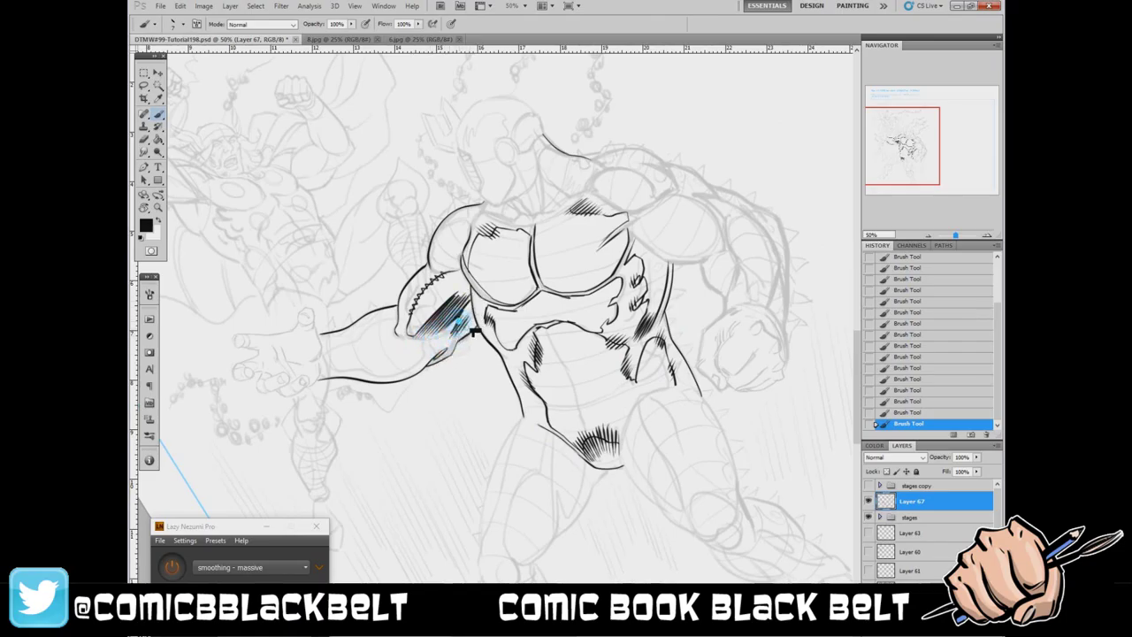
{"action": "mouse_move", "coordinate": [482, 243]}
{"action": "left_mouse_down"}
{"action": "mouse_move", "coordinate": [458, 225]}
{"action": "mouse_move", "coordinate": [444, 267]}
{"action": "left_mouse_up"}
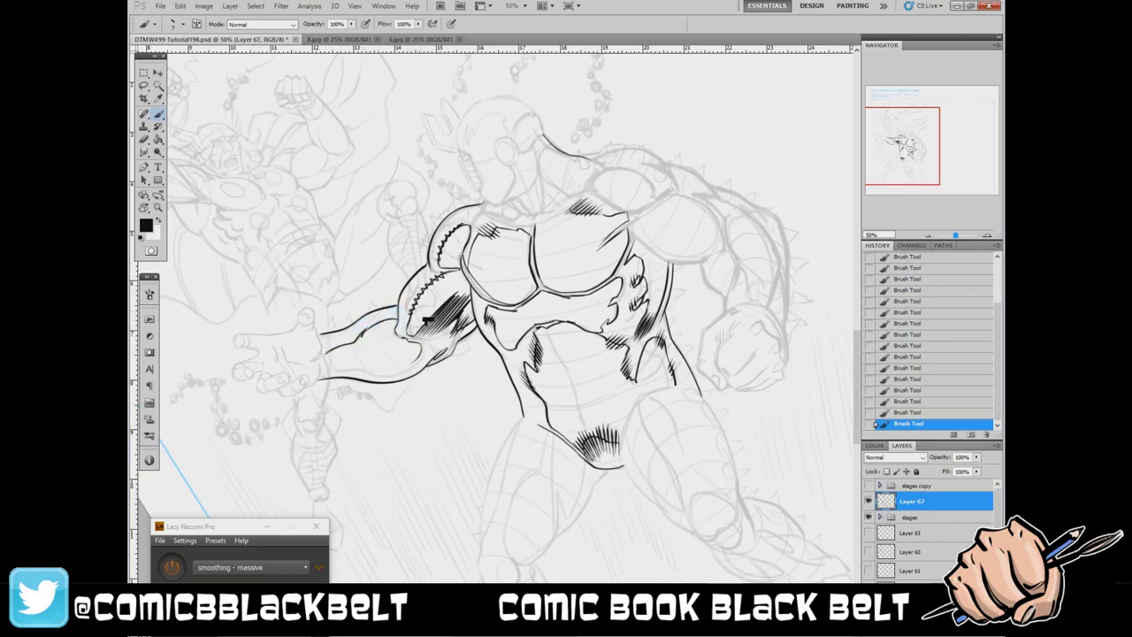
{"action": "mouse_move", "coordinate": [347, 362]}
{"action": "left_mouse_down"}
{"action": "mouse_move", "coordinate": [311, 387]}
{"action": "mouse_move", "coordinate": [412, 372]}
{"action": "left_mouse_up"}
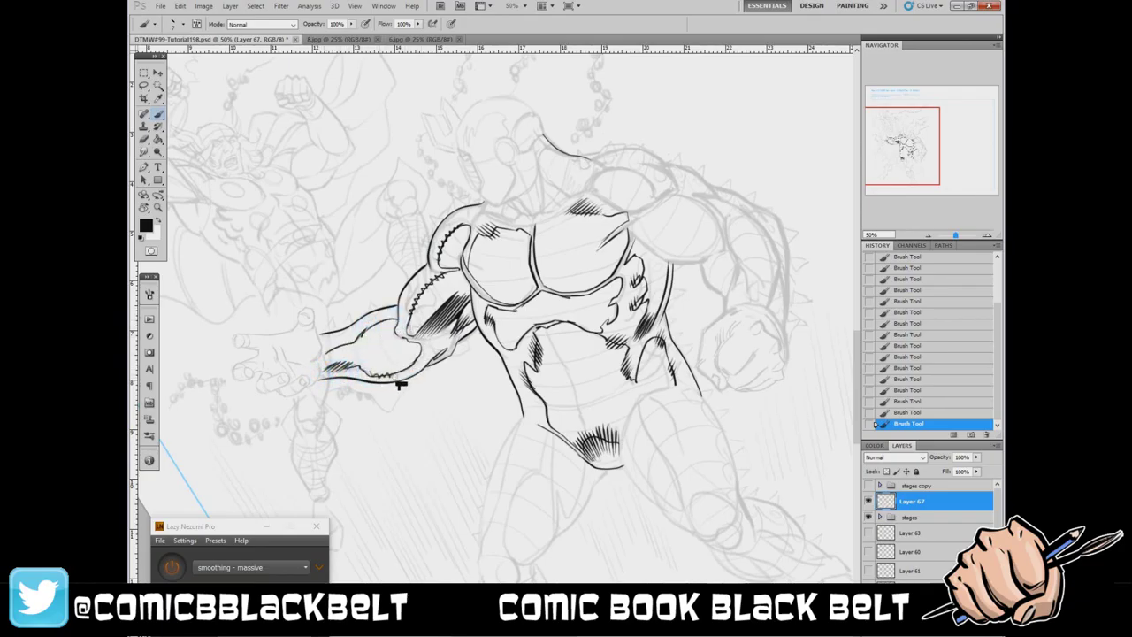
{"action": "left_click_drag", "start_coordinate": [442, 256], "coordinate": [399, 329]}
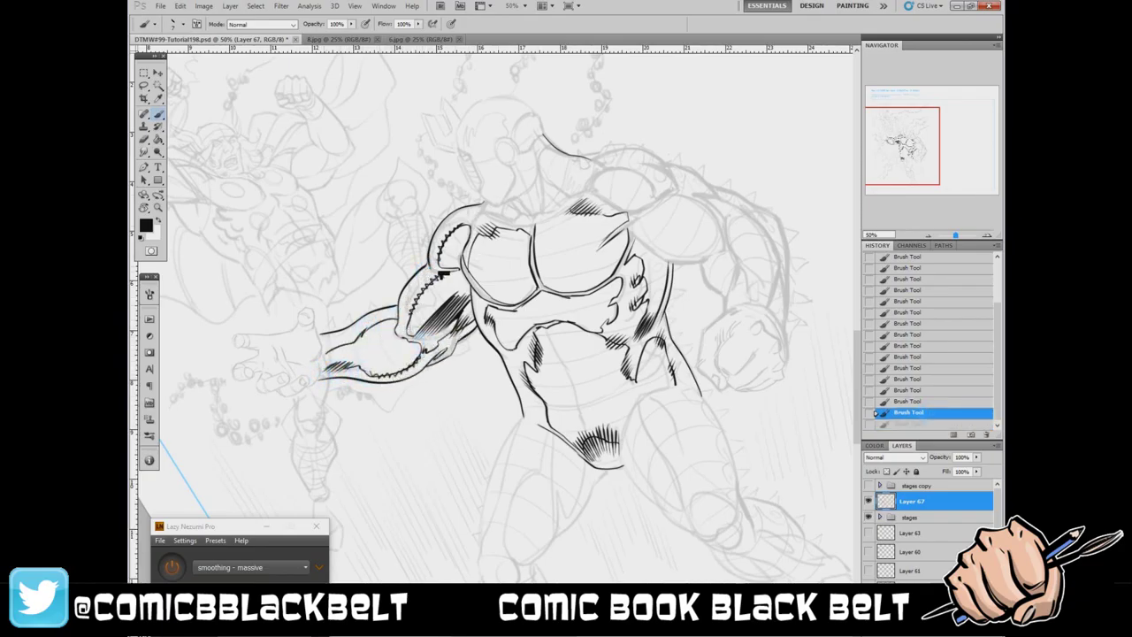
{"action": "mouse_move", "coordinate": [430, 271]}
{"action": "left_mouse_down"}
{"action": "mouse_move", "coordinate": [403, 322]}
{"action": "mouse_move", "coordinate": [350, 332]}
{"action": "left_mouse_up"}
{"action": "left_click_drag", "start_coordinate": [522, 375], "coordinate": [530, 420]}
{"action": "mouse_move", "coordinate": [667, 352]}
{"action": "left_mouse_down"}
{"action": "mouse_move", "coordinate": [694, 394]}
{"action": "mouse_move", "coordinate": [392, 321]}
{"action": "mouse_move", "coordinate": [404, 316]}
{"action": "mouse_move", "coordinate": [407, 372]}
{"action": "mouse_move", "coordinate": [358, 383]}
{"action": "mouse_move", "coordinate": [404, 384]}
{"action": "mouse_move", "coordinate": [397, 397]}
{"action": "mouse_move", "coordinate": [378, 394]}
{"action": "left_mouse_up"}
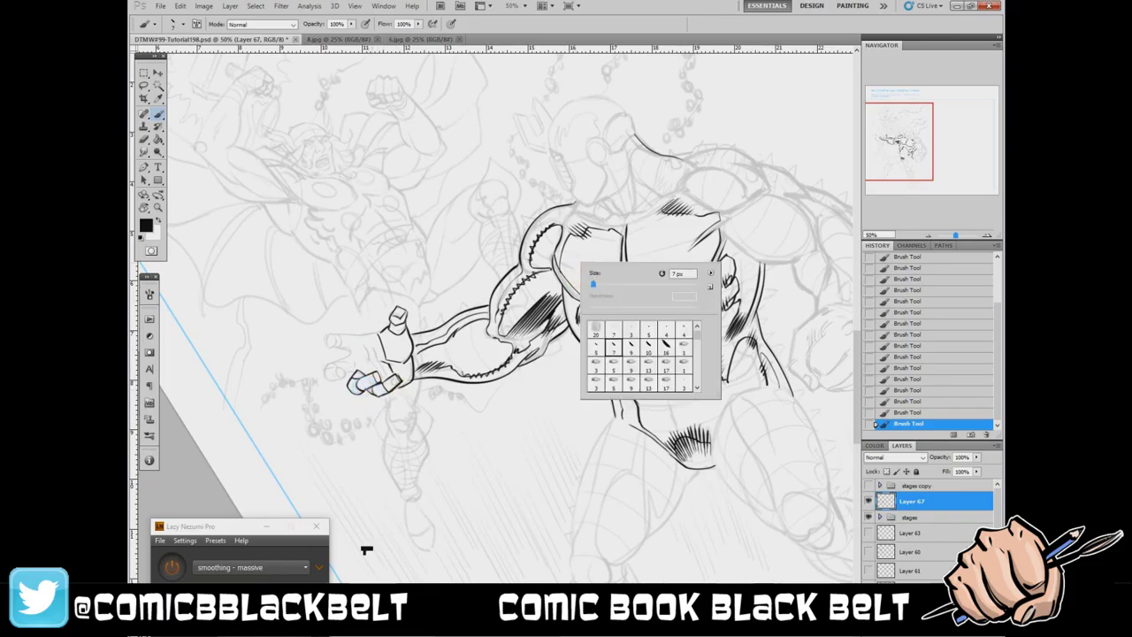
- Ink the reaching hand's fingertips and palm lines, then pan up to the head
{"action": "mouse_move", "coordinate": [344, 343]}
{"action": "left_mouse_down"}
{"action": "mouse_move", "coordinate": [326, 332]}
{"action": "mouse_move", "coordinate": [356, 346]}
{"action": "mouse_move", "coordinate": [344, 385]}
{"action": "left_mouse_up"}
{"action": "mouse_move", "coordinate": [375, 351]}
{"action": "left_mouse_down"}
{"action": "mouse_move", "coordinate": [370, 329]}
{"action": "mouse_move", "coordinate": [389, 346]}
{"action": "mouse_move", "coordinate": [399, 391]}
{"action": "left_mouse_up"}
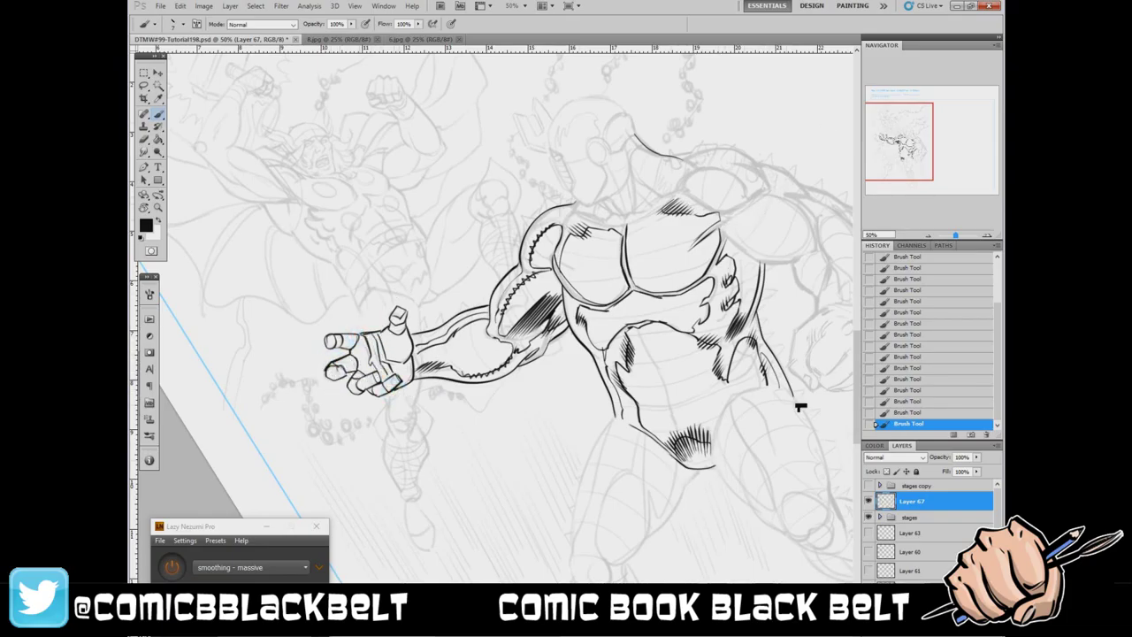
{"action": "left_click_drag", "start_coordinate": [717, 458], "coordinate": [411, 353]}
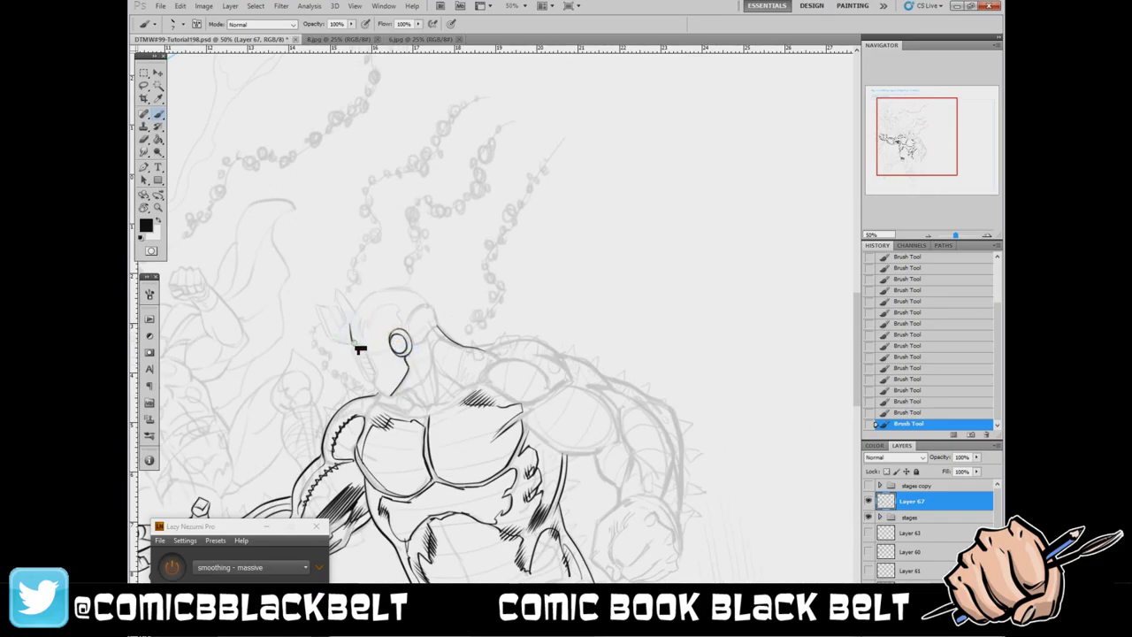
- Ink under the chin, outline the helmet dome and face-plate edge, and hatch the face plate
{"action": "left_click_drag", "start_coordinate": [374, 389], "coordinate": [422, 402]}
{"action": "left_click_drag", "start_coordinate": [352, 341], "coordinate": [435, 329]}
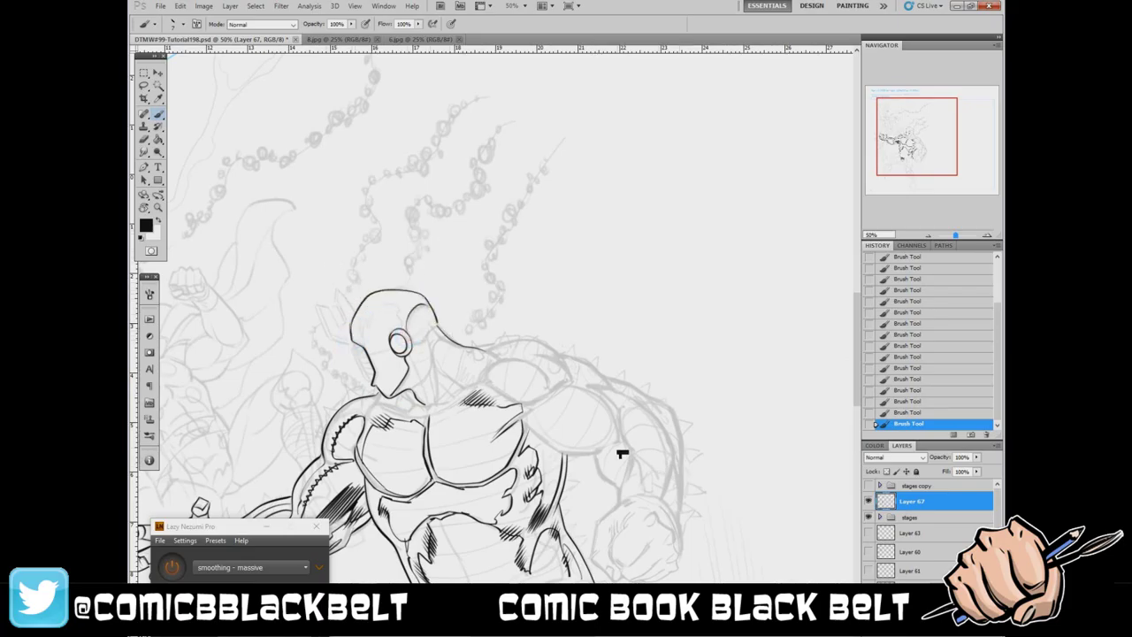
{"action": "left_click_drag", "start_coordinate": [353, 333], "coordinate": [373, 390]}
{"action": "left_click_drag", "start_coordinate": [360, 350], "coordinate": [375, 382]}
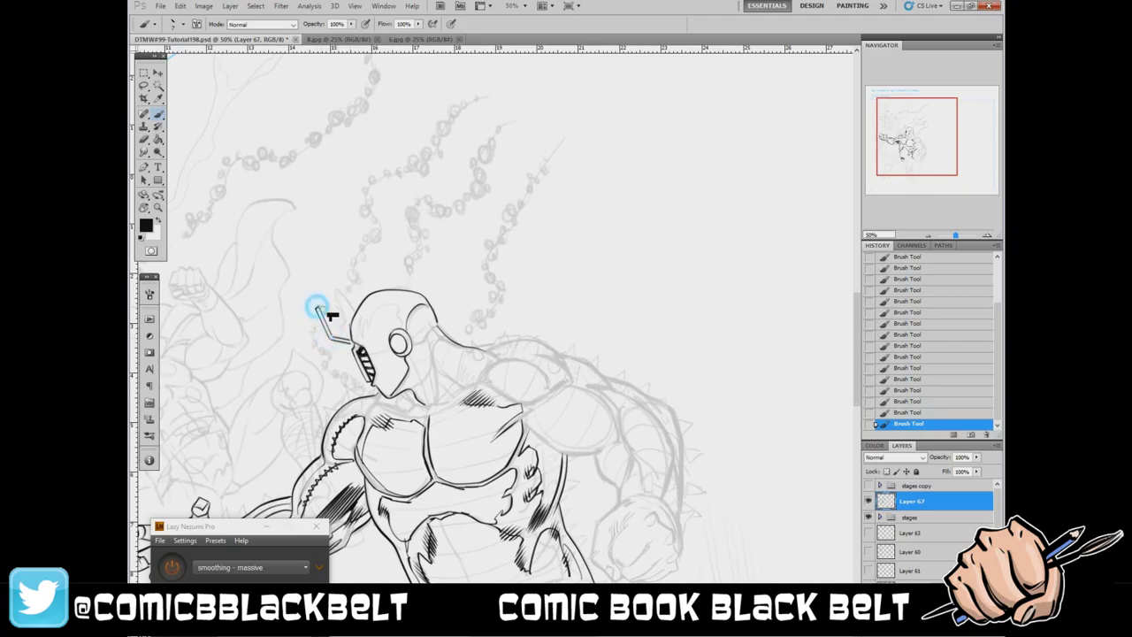
- Ink the chevron spikes, inner helmet lines, eye-to-neck line, chin and helmet horn edge
{"action": "mouse_move", "coordinate": [319, 308]}
{"action": "left_mouse_down"}
{"action": "mouse_move", "coordinate": [341, 299]}
{"action": "mouse_move", "coordinate": [351, 340]}
{"action": "left_mouse_up"}
{"action": "left_click_drag", "start_coordinate": [435, 301], "coordinate": [426, 334]}
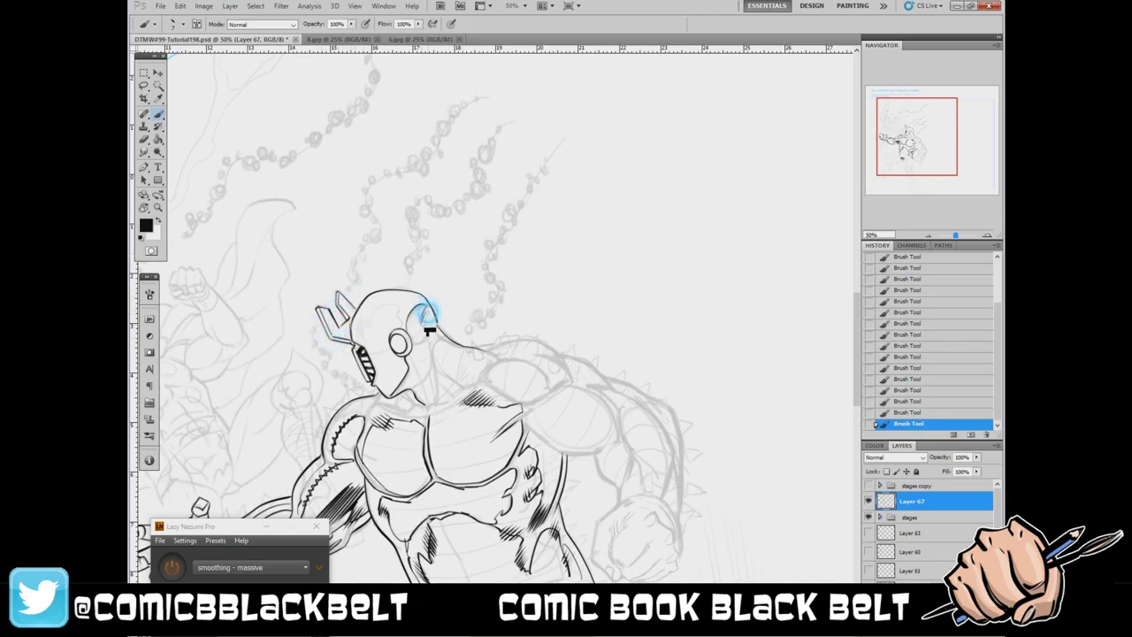
{"action": "mouse_move", "coordinate": [362, 352]}
{"action": "left_mouse_down"}
{"action": "mouse_move", "coordinate": [400, 314]}
{"action": "mouse_move", "coordinate": [371, 354]}
{"action": "mouse_move", "coordinate": [411, 394]}
{"action": "left_mouse_up"}
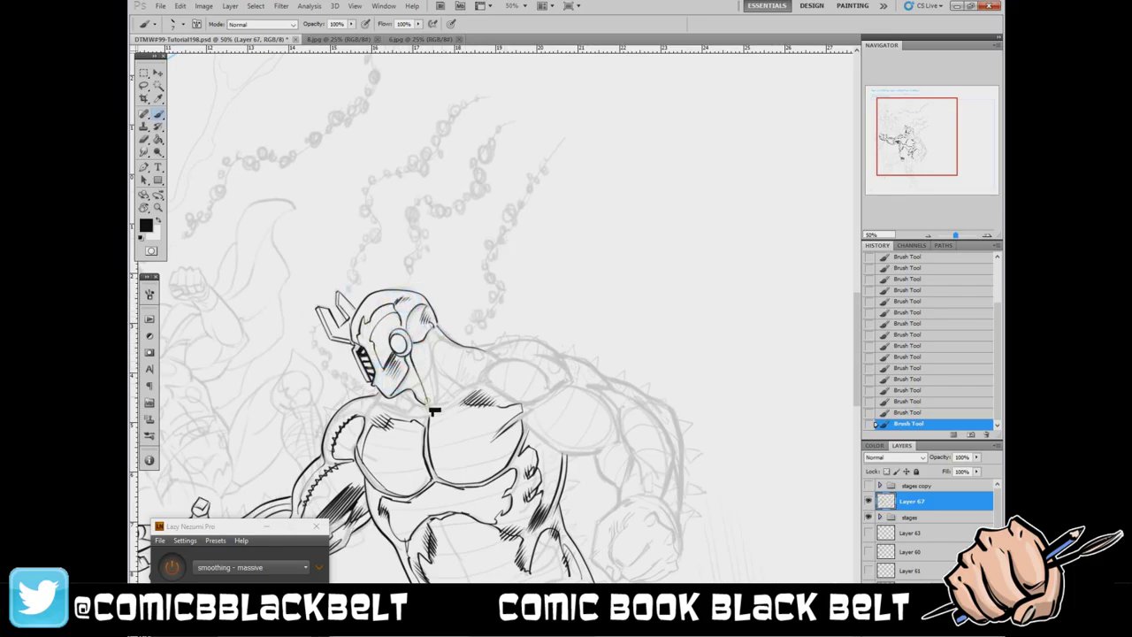
{"action": "mouse_move", "coordinate": [433, 409]}
{"action": "left_mouse_down"}
{"action": "mouse_move", "coordinate": [454, 379]}
{"action": "mouse_move", "coordinate": [429, 348]}
{"action": "mouse_move", "coordinate": [417, 362]}
{"action": "mouse_move", "coordinate": [426, 374]}
{"action": "left_mouse_up"}
{"action": "left_click_drag", "start_coordinate": [394, 336], "coordinate": [426, 313]}
{"action": "left_click_drag", "start_coordinate": [345, 299], "coordinate": [357, 311]}
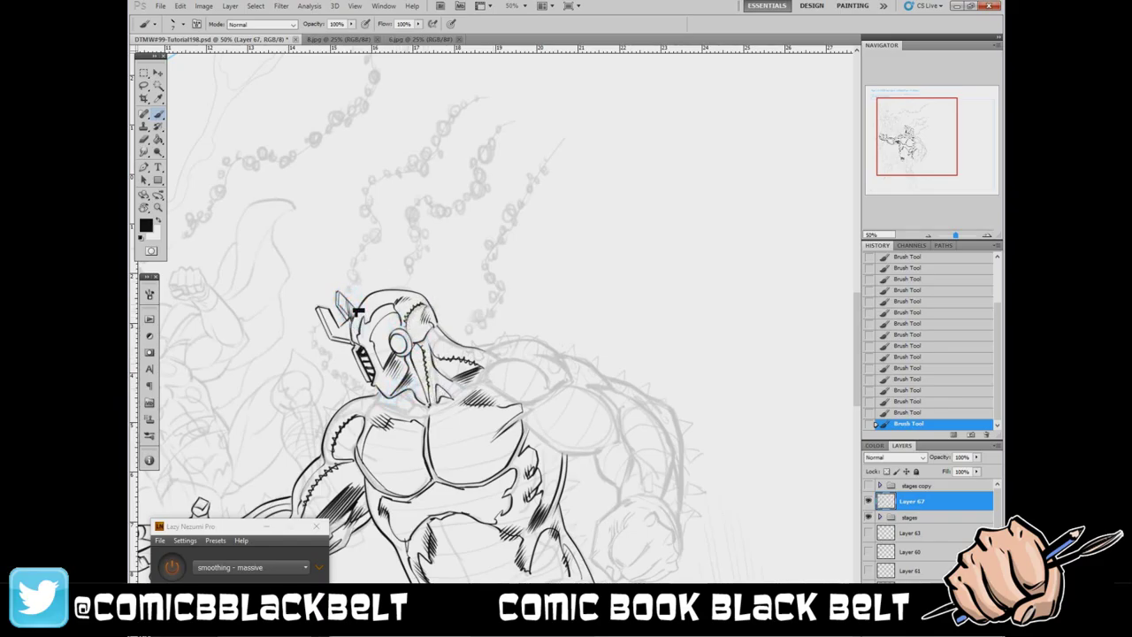
{"action": "scroll", "coordinate": [847, 261], "scroll_direction": "down", "scroll_amount": 5}
{"action": "right_click", "coordinate": [645, 198]}
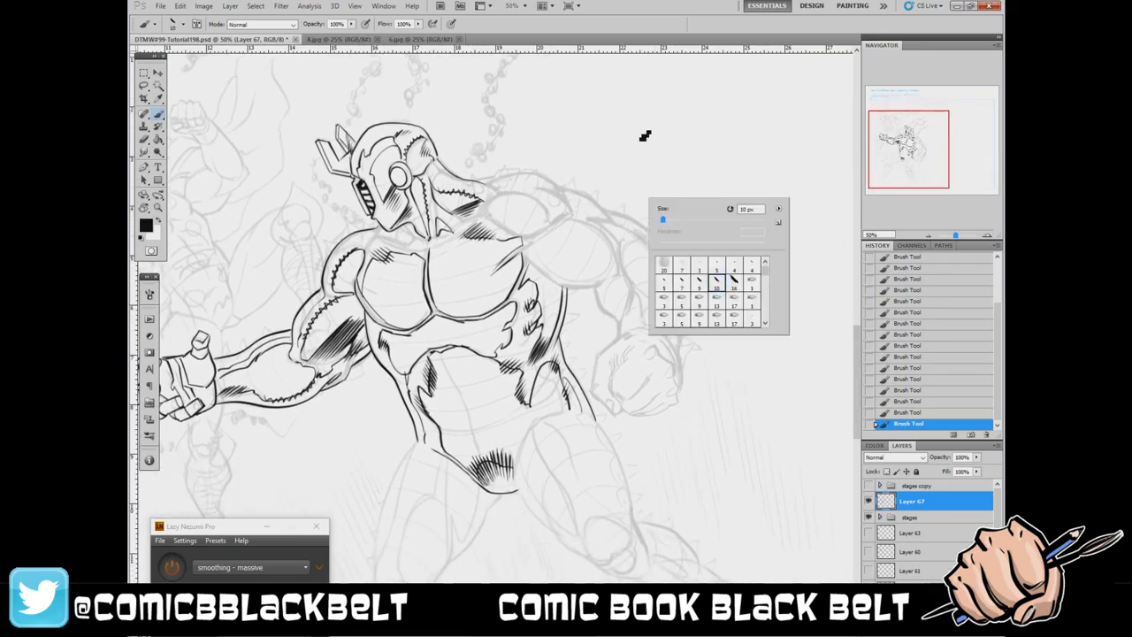
- Tilt the canvas view, return to the Brush, undo the last stroke and redraw it
{"action": "key", "text": "Escape"}
{"action": "key", "text": "r"}
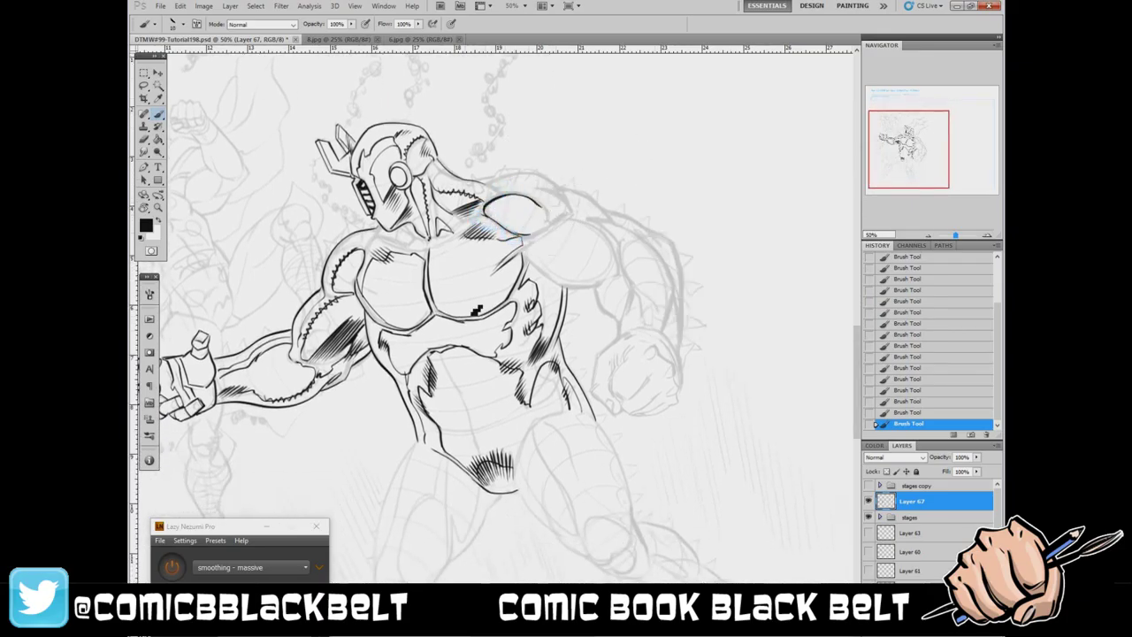
{"action": "left_click_drag", "start_coordinate": [478, 311], "coordinate": [579, 354]}
{"action": "scroll", "coordinate": [579, 354], "scroll_direction": "up", "scroll_amount": 3}
{"action": "key", "text": "b"}
{"action": "key", "text": "ctrl+z"}
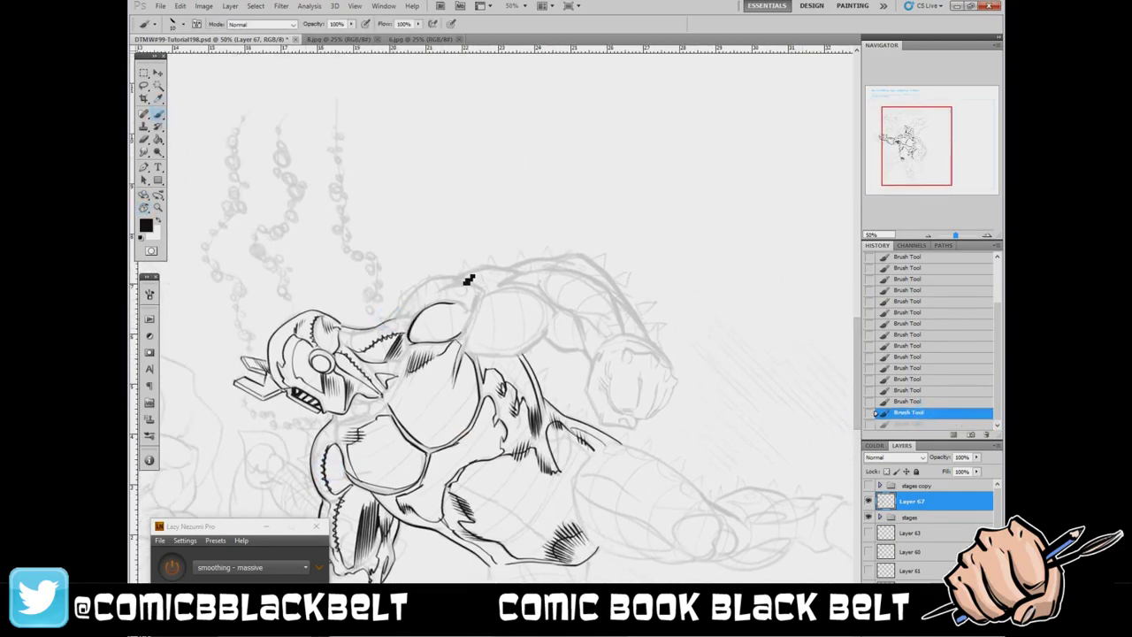
{"action": "mouse_move", "coordinate": [482, 285]}
{"action": "left_mouse_down"}
{"action": "mouse_move", "coordinate": [415, 297]}
{"action": "mouse_move", "coordinate": [399, 316]}
{"action": "left_mouse_up"}
{"action": "right_click", "coordinate": [487, 286]}
{"action": "key", "text": "Escape"}
- Ink the head's left side, hatch the top and left of the head, and curve a line to the shoulder
{"action": "mouse_move", "coordinate": [469, 301]}
{"action": "left_mouse_down"}
{"action": "mouse_move", "coordinate": [461, 311]}
{"action": "mouse_move", "coordinate": [487, 298]}
{"action": "left_mouse_up"}
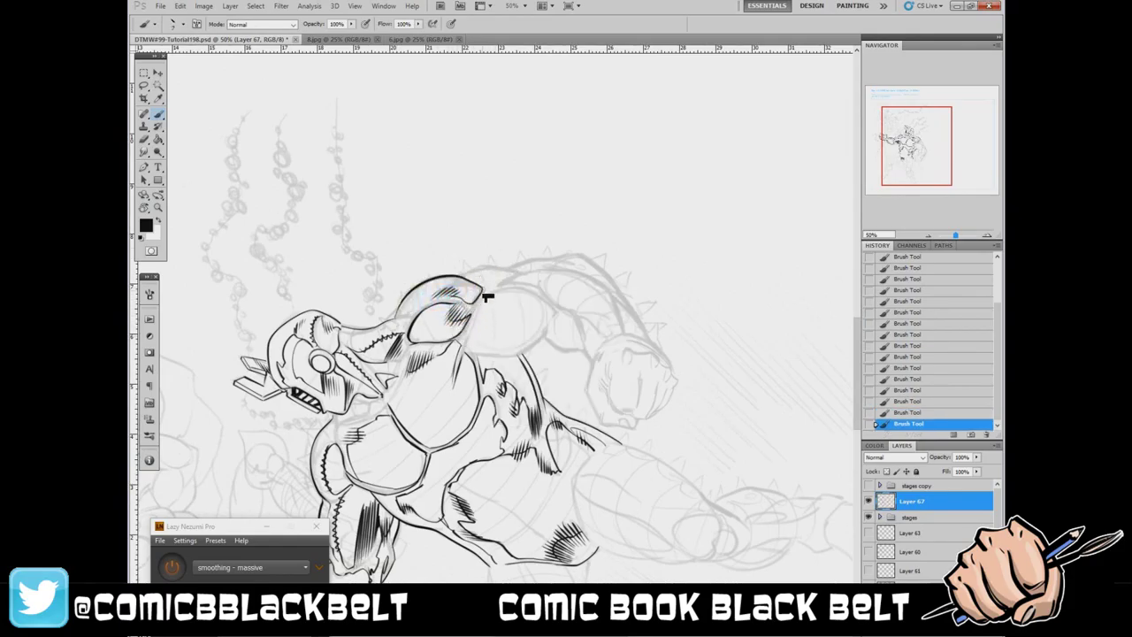
{"action": "left_click_drag", "start_coordinate": [412, 308], "coordinate": [386, 332]}
{"action": "mouse_move", "coordinate": [449, 287]}
{"action": "left_mouse_down"}
{"action": "mouse_move", "coordinate": [405, 329]}
{"action": "mouse_move", "coordinate": [424, 297]}
{"action": "left_mouse_up"}
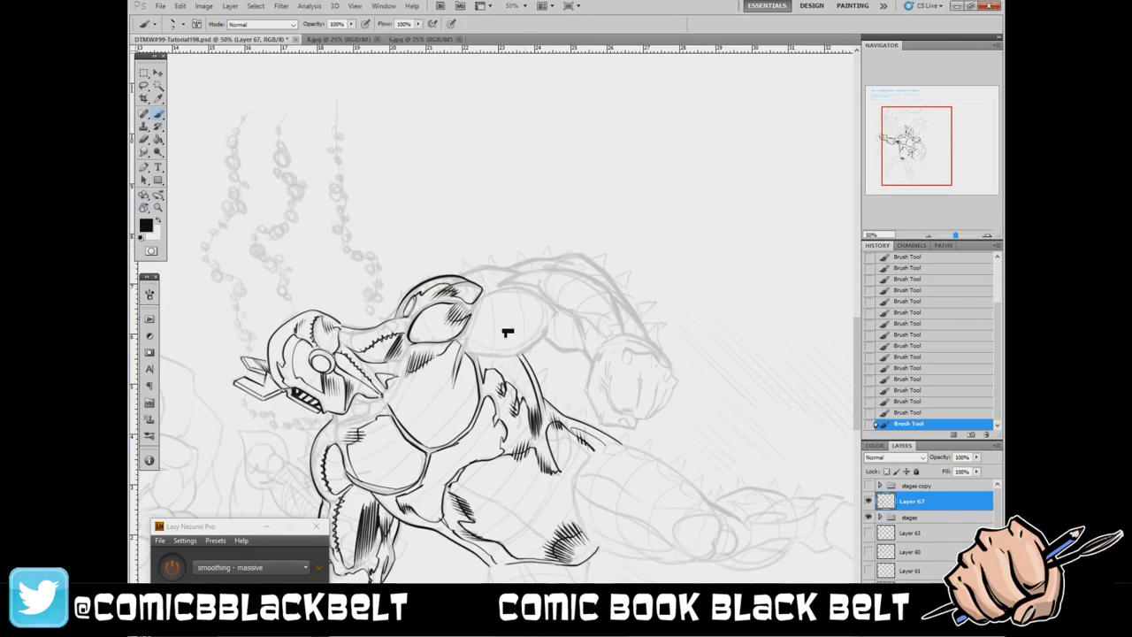
{"action": "mouse_move", "coordinate": [466, 340]}
{"action": "left_mouse_down"}
{"action": "mouse_move", "coordinate": [548, 310]}
{"action": "mouse_move", "coordinate": [509, 281]}
{"action": "mouse_move", "coordinate": [524, 295]}
{"action": "mouse_move", "coordinate": [496, 327]}
{"action": "mouse_move", "coordinate": [509, 402]}
{"action": "left_mouse_up"}
- Ink the forearm contour and hatch along the shoulder and arm
{"action": "right_click", "coordinate": [492, 327]}
{"action": "key", "text": "Escape"}
{"action": "left_click_drag", "start_coordinate": [486, 362], "coordinate": [504, 402]}
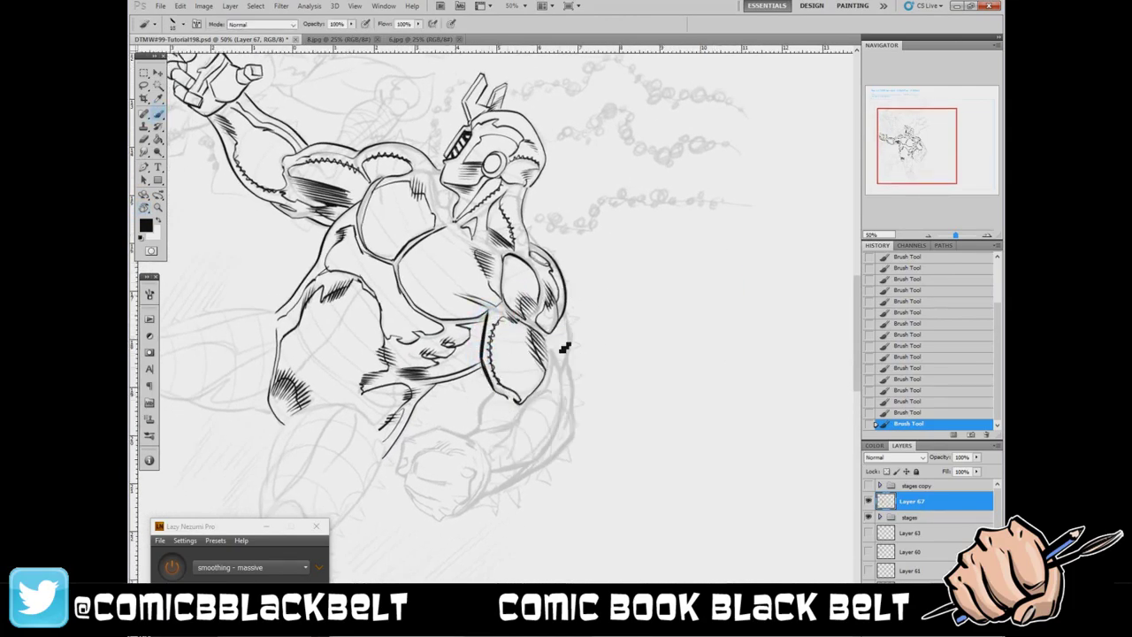
{"action": "left_click_drag", "start_coordinate": [570, 354], "coordinate": [566, 292]}
{"action": "mouse_move", "coordinate": [566, 336]}
{"action": "left_mouse_down"}
{"action": "mouse_move", "coordinate": [569, 353]}
{"action": "mouse_move", "coordinate": [226, 223]}
{"action": "left_mouse_up"}
- Hatch near the elbow and upper arm's shoulder edge, then ink and darken the forearm's outer edge
{"action": "key", "text": "r"}
{"action": "key", "text": "b"}
{"action": "mouse_move", "coordinate": [488, 303]}
{"action": "left_mouse_down"}
{"action": "mouse_move", "coordinate": [492, 354]}
{"action": "mouse_move", "coordinate": [510, 320]}
{"action": "mouse_move", "coordinate": [517, 343]}
{"action": "left_mouse_up"}
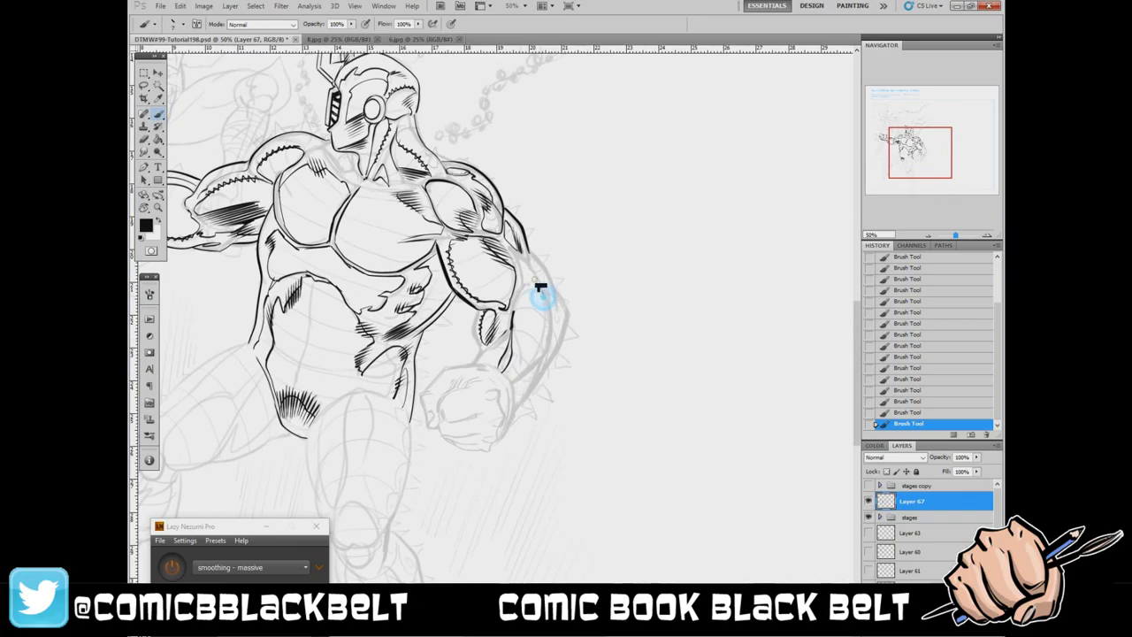
{"action": "left_click_drag", "start_coordinate": [506, 231], "coordinate": [539, 281]}
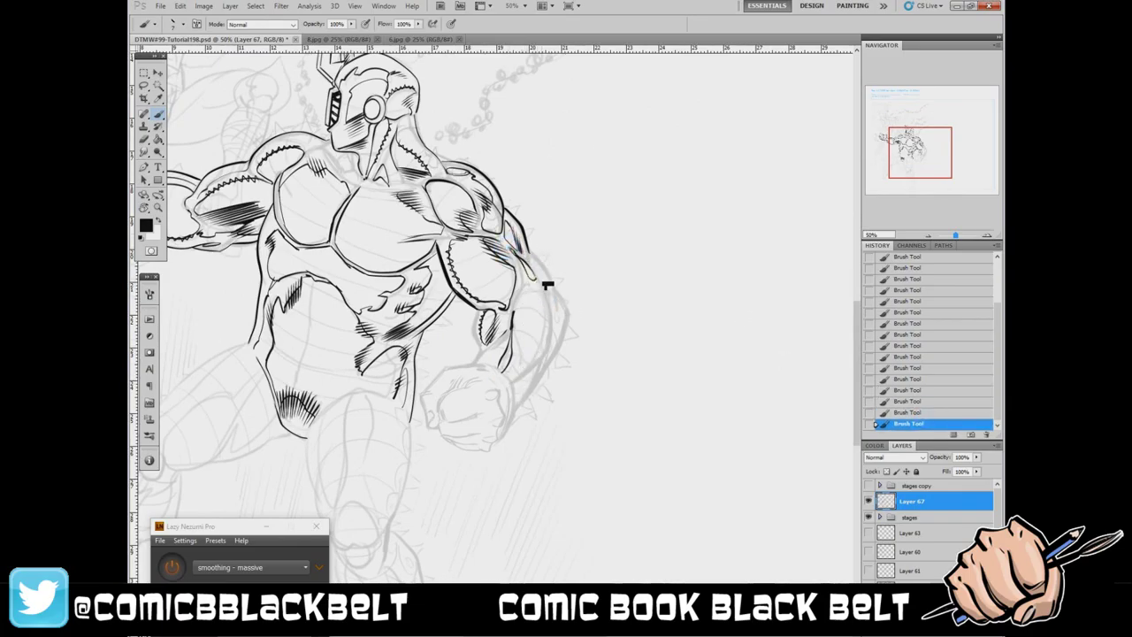
{"action": "left_click_drag", "start_coordinate": [536, 340], "coordinate": [544, 370]}
{"action": "left_click_drag", "start_coordinate": [554, 310], "coordinate": [532, 382]}
- Ink strokes along the forearm's outer edge, undoing one bad stroke
{"action": "key", "text": "e"}
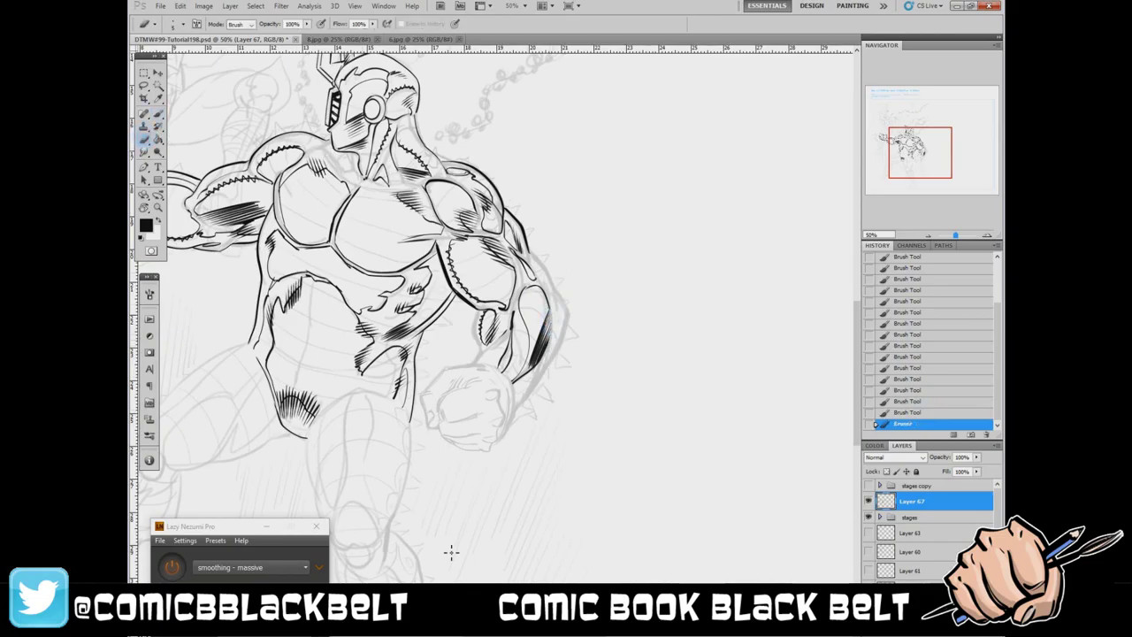
{"action": "key", "text": "b"}
{"action": "mouse_move", "coordinate": [535, 334]}
{"action": "left_mouse_down"}
{"action": "mouse_move", "coordinate": [521, 380]}
{"action": "mouse_move", "coordinate": [499, 365]}
{"action": "mouse_move", "coordinate": [517, 405]}
{"action": "left_mouse_up"}
{"action": "key", "text": "ctrl+z"}
{"action": "mouse_move", "coordinate": [567, 311]}
{"action": "left_mouse_down"}
{"action": "mouse_move", "coordinate": [553, 362]}
{"action": "mouse_move", "coordinate": [516, 412]}
{"action": "left_mouse_up"}
{"action": "right_click", "coordinate": [583, 267]}
{"action": "key", "text": "Escape"}
{"action": "left_click_drag", "start_coordinate": [573, 348], "coordinate": [525, 397]}
{"action": "left_click_drag", "start_coordinate": [587, 302], "coordinate": [553, 363]}
{"action": "mouse_move", "coordinate": [495, 307]}
{"action": "left_mouse_down"}
{"action": "mouse_move", "coordinate": [488, 358]}
{"action": "mouse_move", "coordinate": [476, 326]}
{"action": "mouse_move", "coordinate": [477, 370]}
{"action": "mouse_move", "coordinate": [637, 326]}
{"action": "mouse_move", "coordinate": [630, 373]}
{"action": "left_mouse_up"}
- Ink the clenched fist's knuckle oval, thumb and finger lines, and outline its left side and top
{"action": "left_click_drag", "start_coordinate": [637, 316], "coordinate": [636, 318]}
{"action": "left_click_drag", "start_coordinate": [624, 314], "coordinate": [585, 347]}
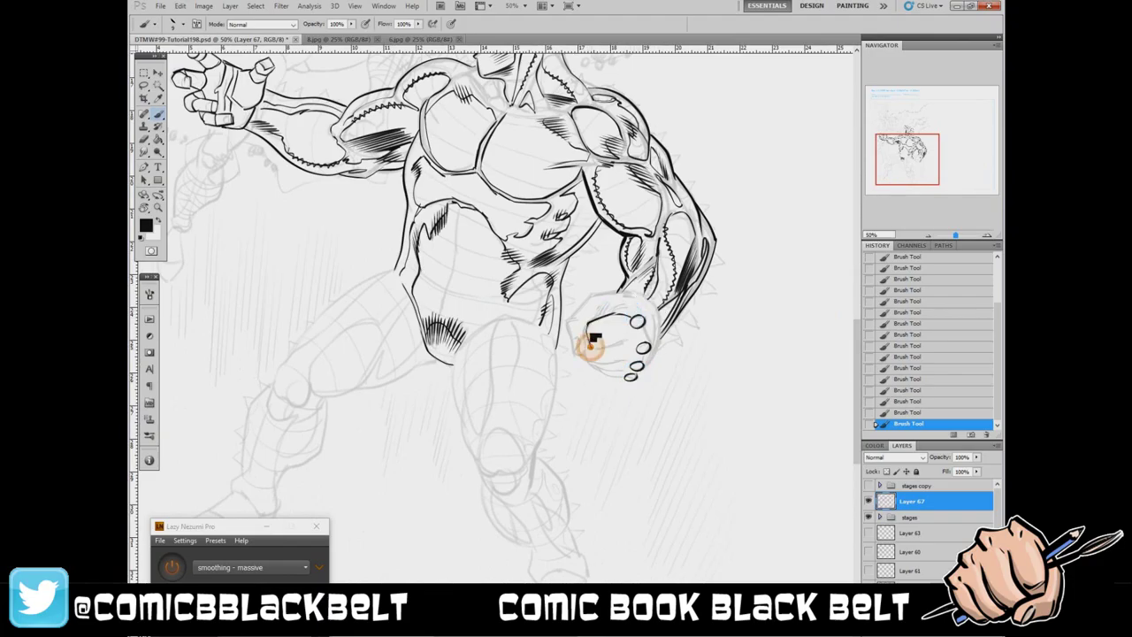
{"action": "left_click_drag", "start_coordinate": [619, 311], "coordinate": [585, 338]}
{"action": "left_click_drag", "start_coordinate": [585, 358], "coordinate": [641, 373]}
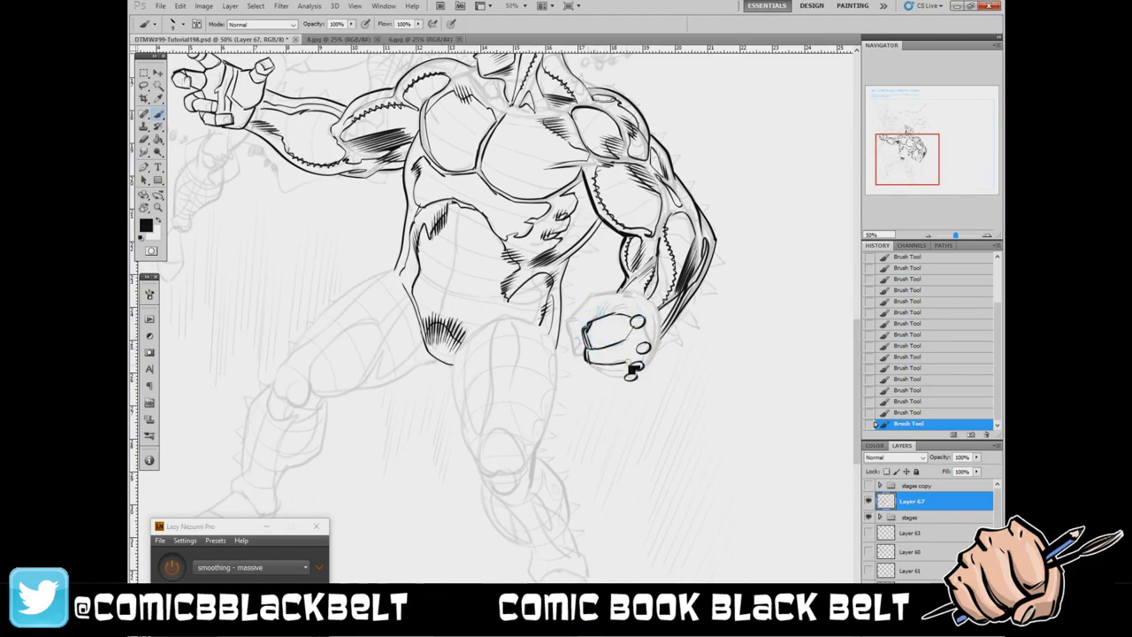
{"action": "left_click_drag", "start_coordinate": [615, 325], "coordinate": [647, 363]}
{"action": "left_click_drag", "start_coordinate": [581, 352], "coordinate": [621, 385]}
{"action": "mouse_move", "coordinate": [585, 326]}
{"action": "left_mouse_down"}
{"action": "mouse_move", "coordinate": [574, 355]}
{"action": "mouse_move", "coordinate": [601, 308]}
{"action": "mouse_move", "coordinate": [642, 290]}
{"action": "mouse_move", "coordinate": [645, 383]}
{"action": "left_mouse_up"}
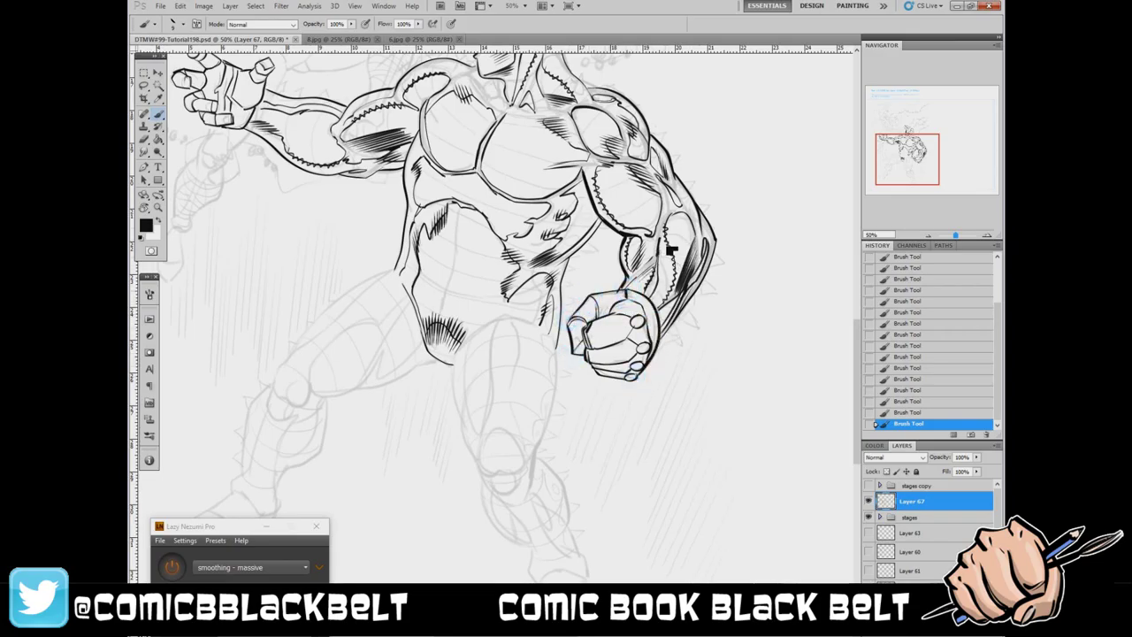
- Bring the legs into view and ink the front leg's contours, knee bulge and hatching
{"action": "mouse_move", "coordinate": [507, 371]}
{"action": "left_mouse_down"}
{"action": "mouse_move", "coordinate": [560, 265]}
{"action": "mouse_move", "coordinate": [542, 357]}
{"action": "mouse_move", "coordinate": [538, 303]}
{"action": "mouse_move", "coordinate": [553, 281]}
{"action": "left_mouse_up"}
{"action": "right_click", "coordinate": [561, 266]}
{"action": "key", "text": "Escape"}
{"action": "left_click_drag", "start_coordinate": [545, 329], "coordinate": [572, 394]}
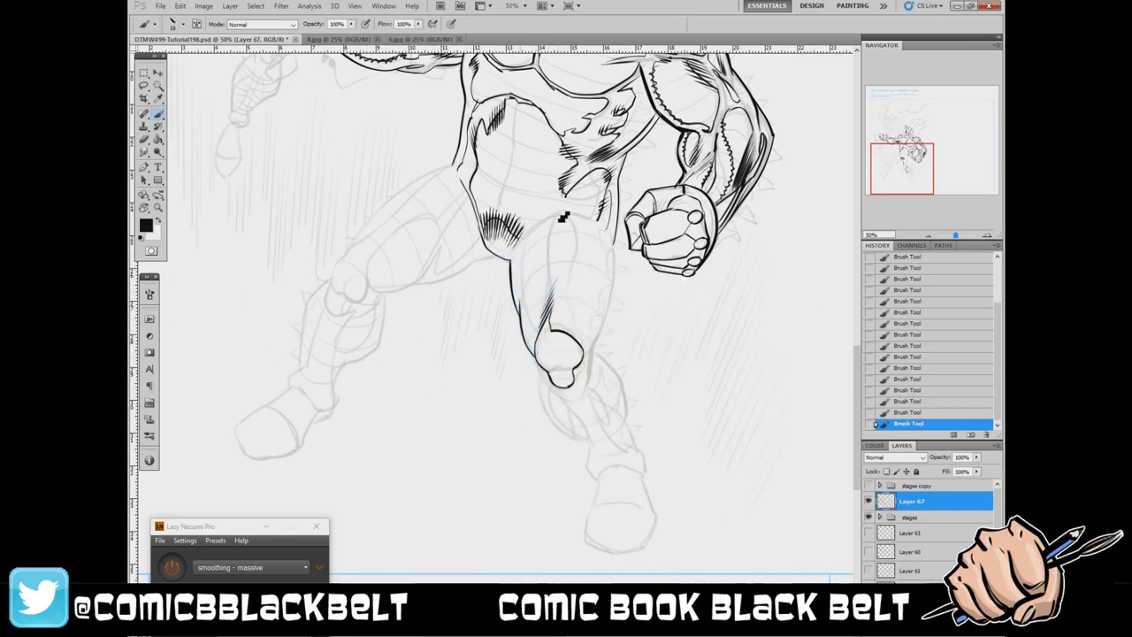
{"action": "mouse_move", "coordinate": [560, 213]}
{"action": "left_mouse_down"}
{"action": "mouse_move", "coordinate": [516, 256]}
{"action": "mouse_move", "coordinate": [513, 281]}
{"action": "left_mouse_up"}
{"action": "mouse_move", "coordinate": [536, 240]}
{"action": "left_mouse_down"}
{"action": "mouse_move", "coordinate": [520, 288]}
{"action": "mouse_move", "coordinate": [529, 334]}
{"action": "left_mouse_up"}
{"action": "left_click_drag", "start_coordinate": [559, 213], "coordinate": [543, 339]}
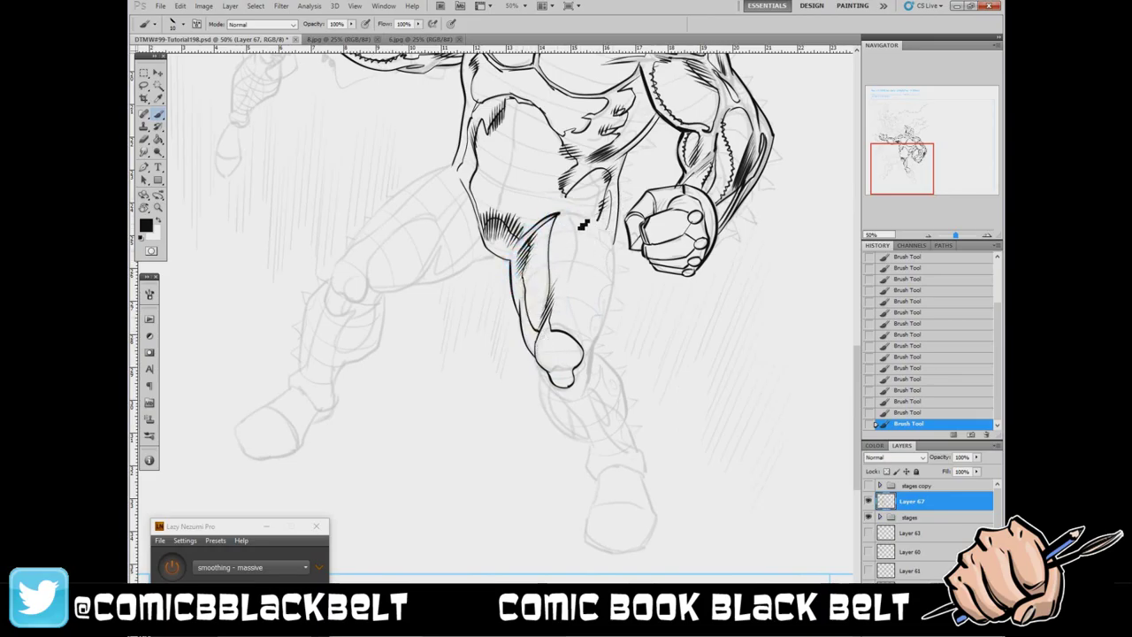
{"action": "left_click_drag", "start_coordinate": [566, 218], "coordinate": [536, 259]}
- Hatch the leg's lower right and ink contours on the lower leg and knee
{"action": "right_click", "coordinate": [609, 305]}
{"action": "left_click_drag", "start_coordinate": [606, 211], "coordinate": [574, 334]}
{"action": "left_click_drag", "start_coordinate": [608, 296], "coordinate": [583, 345]}
{"action": "left_click_drag", "start_coordinate": [576, 212], "coordinate": [558, 233]}
{"action": "right_click", "coordinate": [591, 370]}
{"action": "mouse_move", "coordinate": [545, 354]}
{"action": "left_mouse_down"}
{"action": "mouse_move", "coordinate": [565, 389]}
{"action": "mouse_move", "coordinate": [580, 387]}
{"action": "mouse_move", "coordinate": [566, 399]}
{"action": "left_mouse_up"}
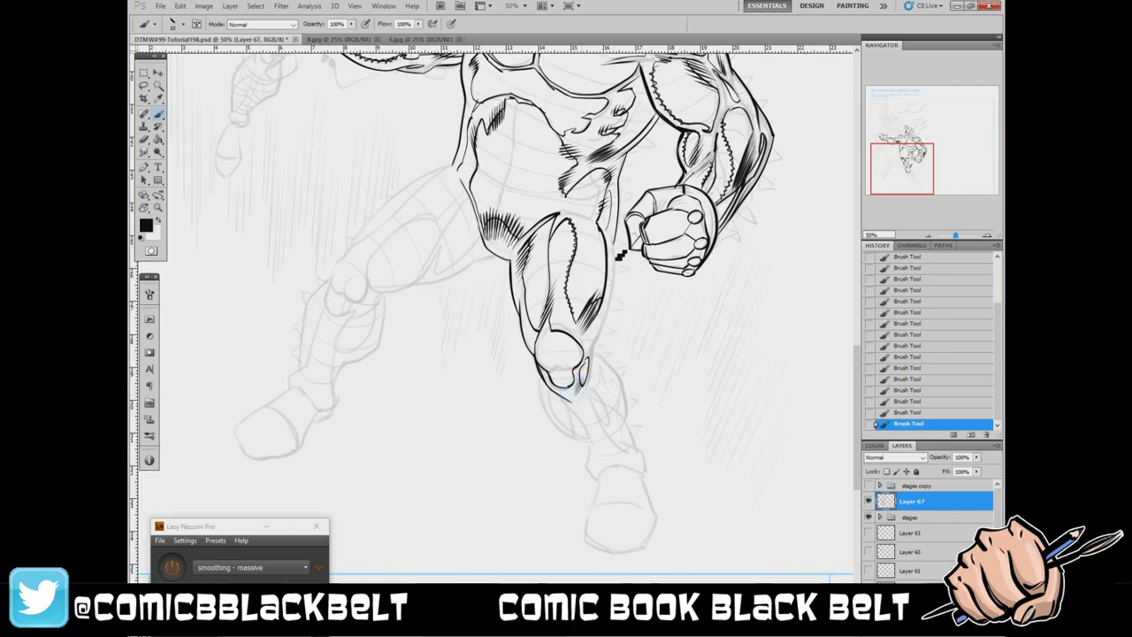
{"action": "left_click_drag", "start_coordinate": [608, 228], "coordinate": [604, 343]}
{"action": "left_click_drag", "start_coordinate": [846, 327], "coordinate": [845, 260]}
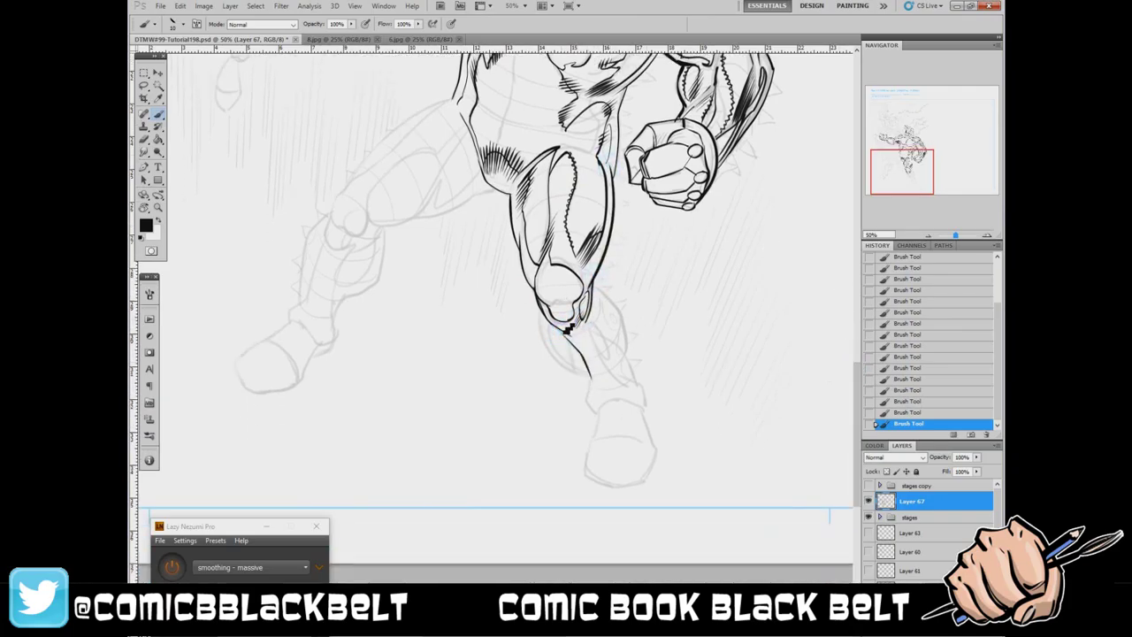
{"action": "left_click_drag", "start_coordinate": [548, 324], "coordinate": [580, 375]}
- Undo the recent hatch strokes, change brush size, and re-hatch the lower leg with vertical strokes
{"action": "key", "text": "ctrl+alt+z"}
{"action": "key", "text": "ctrl+alt+z"}
{"action": "key", "text": "ctrl+alt+z"}
{"action": "right_click", "coordinate": [633, 343]}
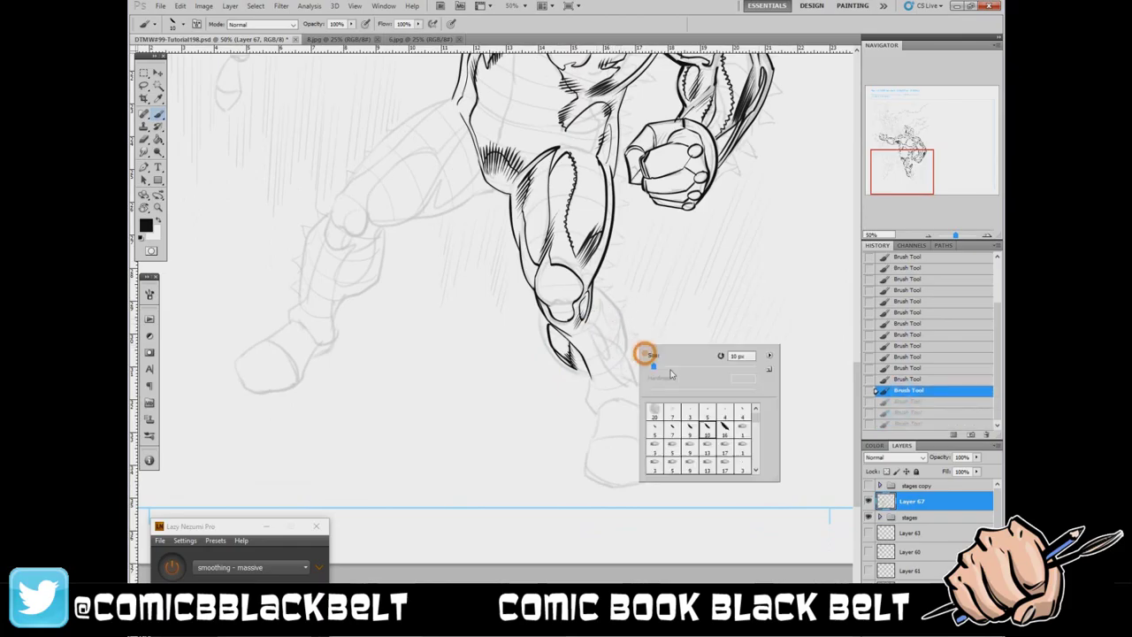
{"action": "left_click", "coordinate": [587, 329]}
{"action": "mouse_move", "coordinate": [599, 349]}
{"action": "left_mouse_down"}
{"action": "mouse_move", "coordinate": [610, 369]}
{"action": "mouse_move", "coordinate": [589, 383]}
{"action": "left_mouse_up"}
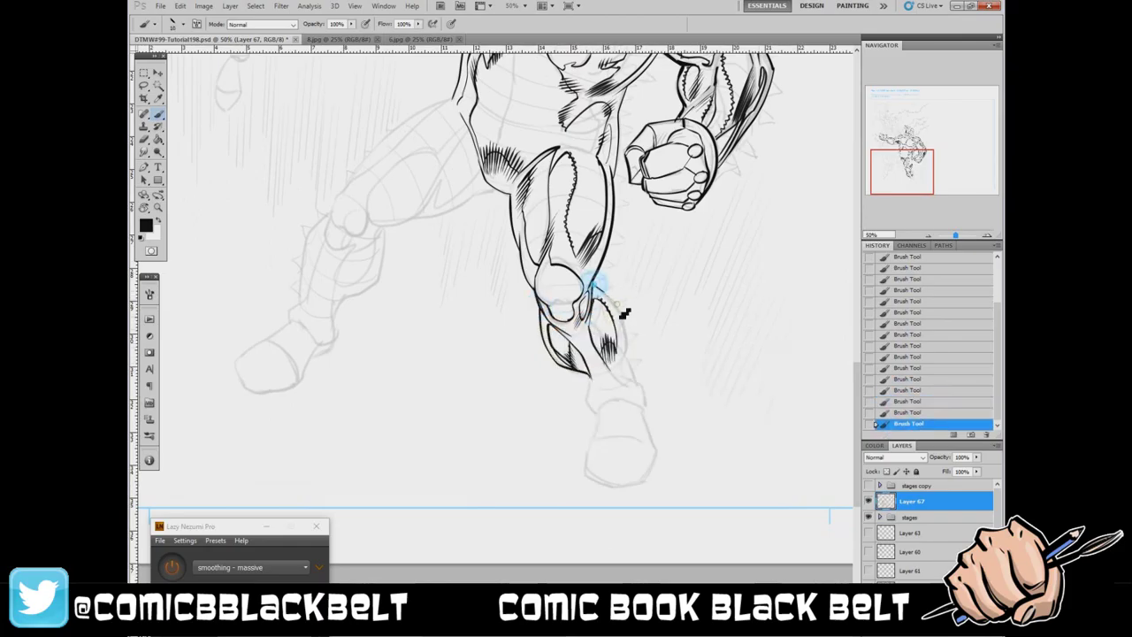
{"action": "mouse_move", "coordinate": [594, 284]}
{"action": "left_mouse_down"}
{"action": "mouse_move", "coordinate": [635, 382]}
{"action": "mouse_move", "coordinate": [605, 412]}
{"action": "mouse_move", "coordinate": [627, 354]}
{"action": "left_mouse_up"}
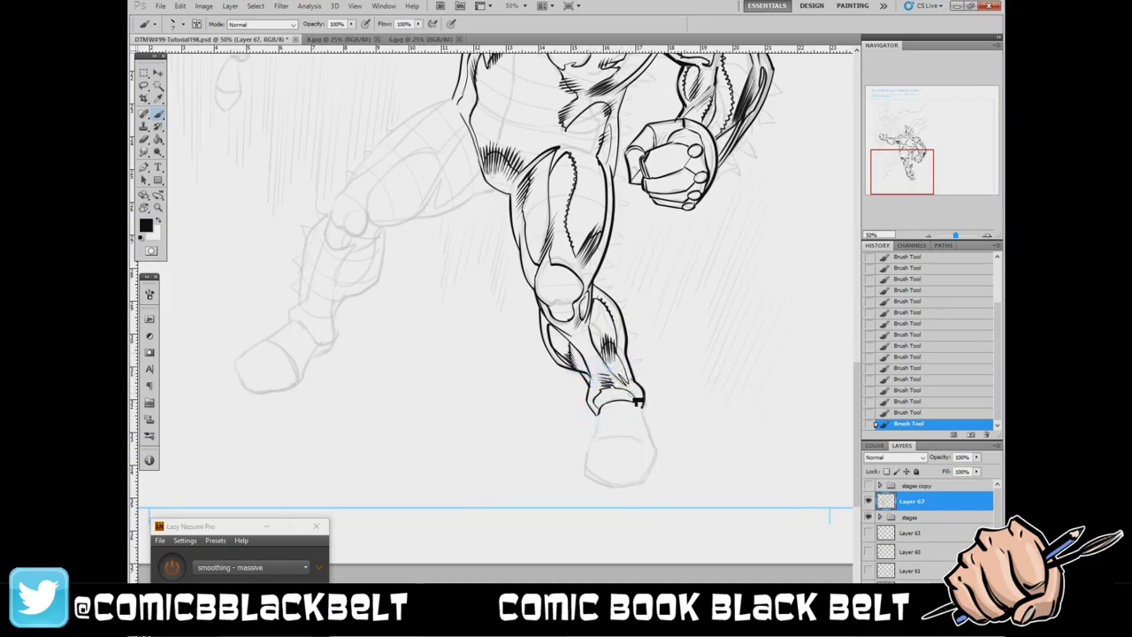
- Ink the boot's ankle band, hatch the boot top, and ink the sole's bottom edge
{"action": "scroll", "coordinate": [655, 398], "scroll_direction": "down", "scroll_amount": 3}
{"action": "mouse_move", "coordinate": [597, 295]}
{"action": "left_mouse_down"}
{"action": "mouse_move", "coordinate": [588, 364]}
{"action": "mouse_move", "coordinate": [653, 355]}
{"action": "left_mouse_up"}
{"action": "left_click_drag", "start_coordinate": [642, 297], "coordinate": [657, 350]}
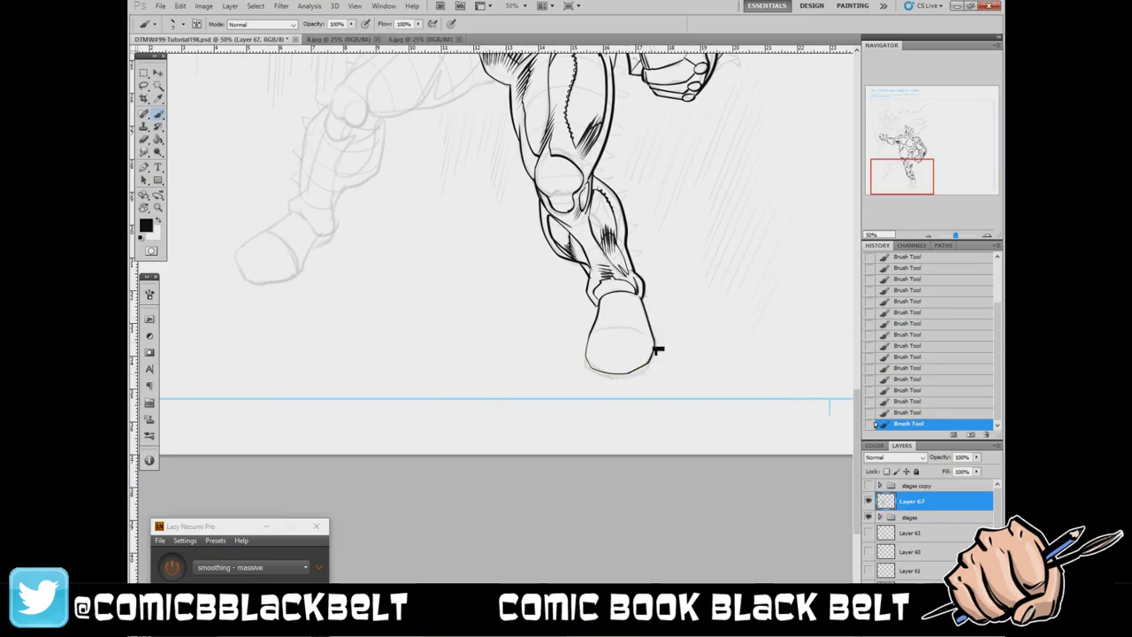
{"action": "left_click_drag", "start_coordinate": [604, 295], "coordinate": [607, 345]}
{"action": "mouse_move", "coordinate": [642, 283]}
{"action": "left_mouse_down"}
{"action": "mouse_move", "coordinate": [636, 336]}
{"action": "mouse_move", "coordinate": [605, 359]}
{"action": "left_mouse_up"}
{"action": "left_click_drag", "start_coordinate": [641, 281], "coordinate": [639, 314]}
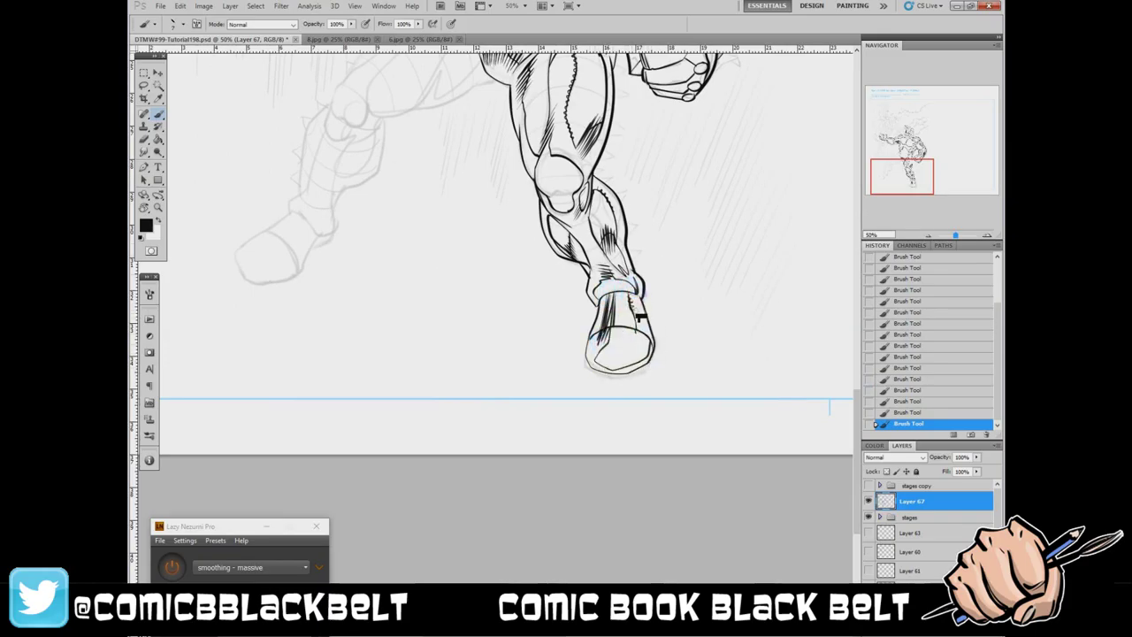
{"action": "left_click_drag", "start_coordinate": [590, 371], "coordinate": [655, 373]}
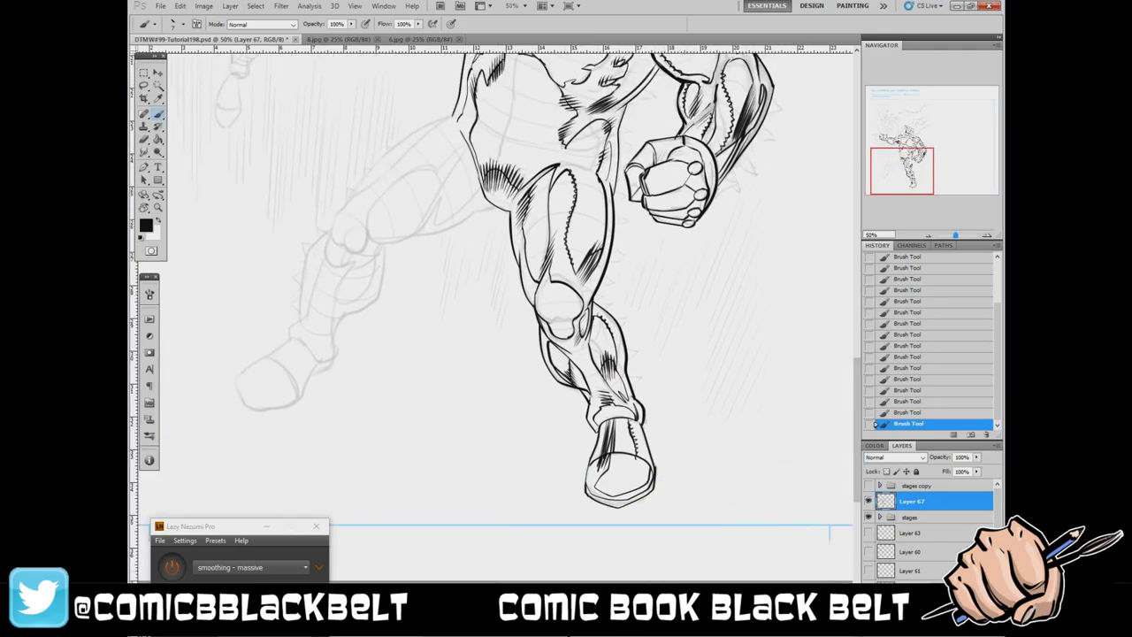
- Bring the upper body back into view, change brush size, and ink the back thigh toward the knee
{"action": "left_click_drag", "start_coordinate": [847, 456], "coordinate": [944, 610]}
{"action": "right_click", "coordinate": [631, 254]}
{"action": "left_click", "coordinate": [538, 281]}
{"action": "left_click_drag", "start_coordinate": [539, 281], "coordinate": [502, 368]}
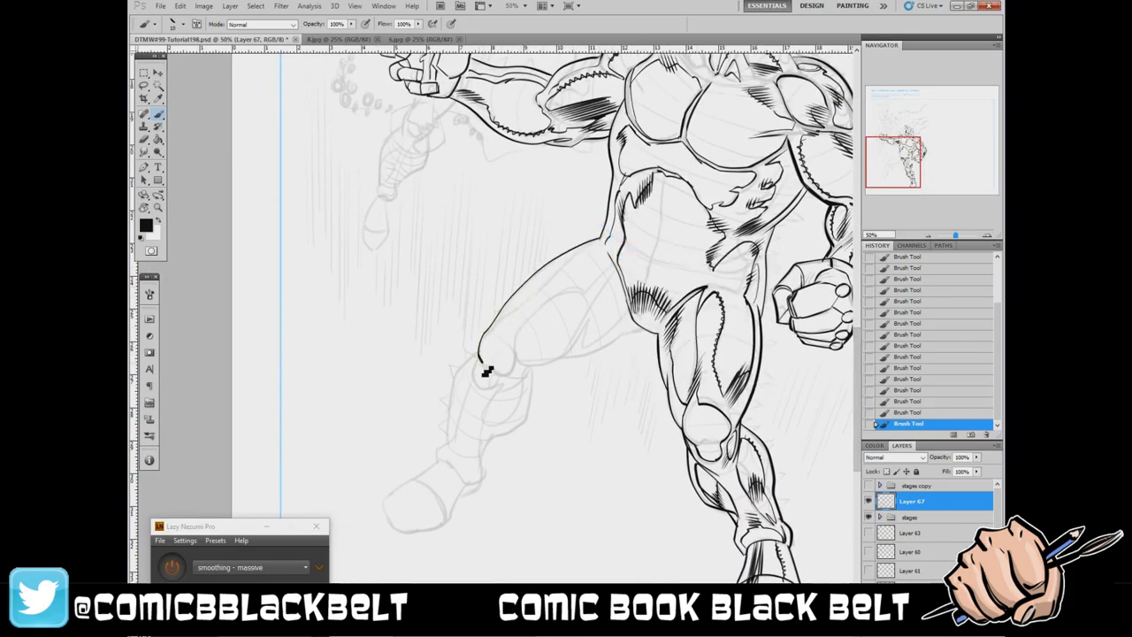
- Undo the first thigh stroke and delete the lasso-selected thigh and knee ink
{"action": "mouse_move", "coordinate": [502, 305]}
{"action": "left_mouse_down"}
{"action": "mouse_move", "coordinate": [581, 259]}
{"action": "mouse_move", "coordinate": [610, 265]}
{"action": "left_mouse_up"}
{"action": "key", "text": "ctrl+z"}
{"action": "key", "text": "l"}
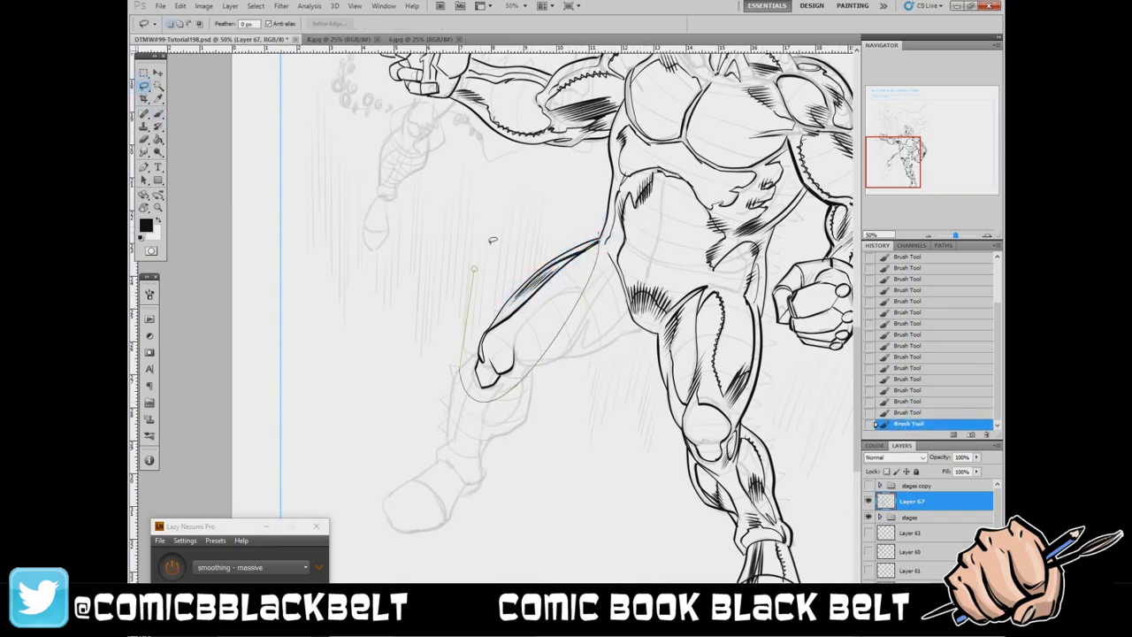
{"action": "key", "text": "Delete"}
{"action": "key", "text": "ctrl+d"}
{"action": "key", "text": "b"}
- Ink the oval thigh contour with side hatching and the upper thigh outline
{"action": "mouse_move", "coordinate": [534, 329]}
{"action": "left_mouse_down"}
{"action": "mouse_move", "coordinate": [513, 298]}
{"action": "mouse_move", "coordinate": [621, 281]}
{"action": "left_mouse_up"}
{"action": "mouse_move", "coordinate": [596, 326]}
{"action": "left_mouse_down"}
{"action": "mouse_move", "coordinate": [566, 358]}
{"action": "mouse_move", "coordinate": [579, 354]}
{"action": "left_mouse_up"}
{"action": "right_click", "coordinate": [628, 320]}
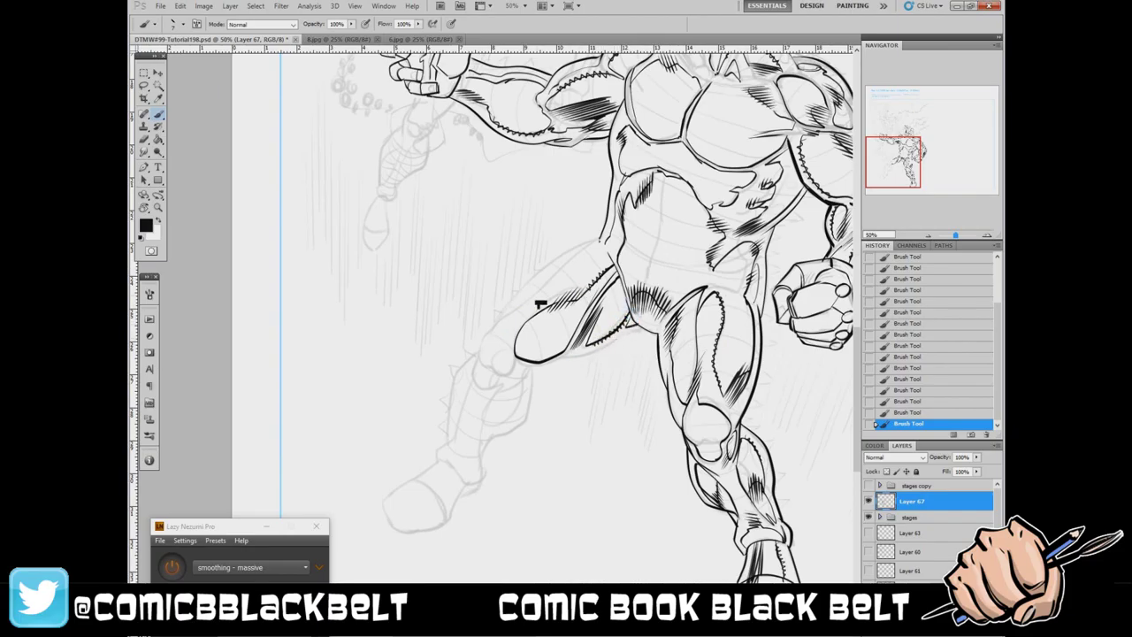
{"action": "left_click_drag", "start_coordinate": [591, 250], "coordinate": [504, 319]}
{"action": "right_click", "coordinate": [617, 251]}
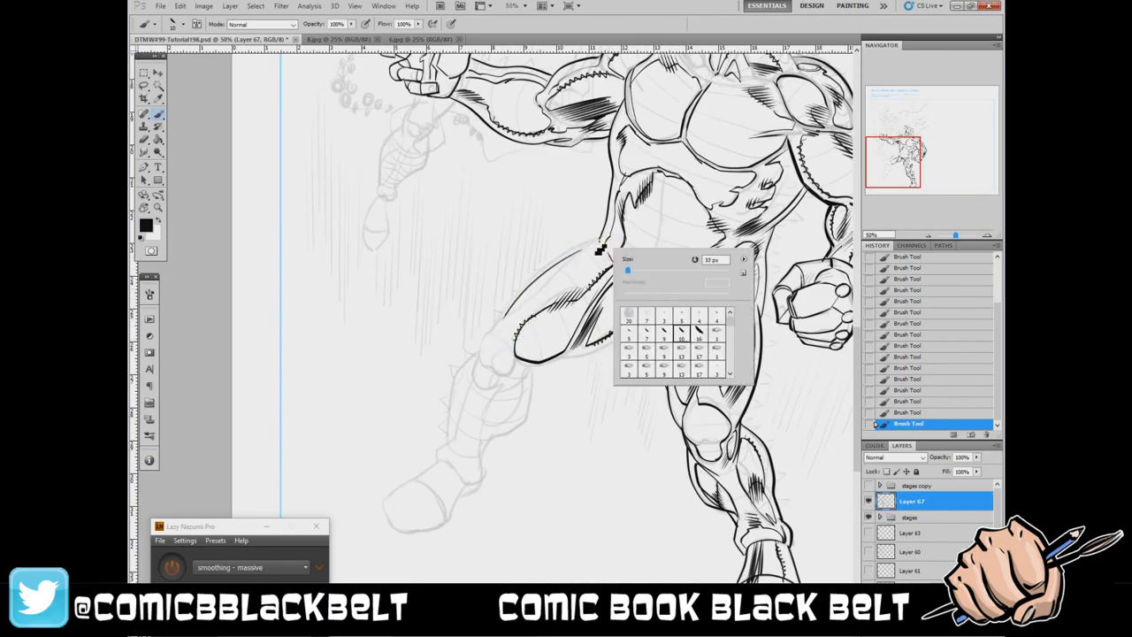
{"action": "mouse_move", "coordinate": [598, 241]}
{"action": "left_mouse_down"}
{"action": "mouse_move", "coordinate": [525, 315]}
{"action": "mouse_move", "coordinate": [492, 329]}
{"action": "mouse_move", "coordinate": [481, 358]}
{"action": "mouse_move", "coordinate": [510, 385]}
{"action": "mouse_move", "coordinate": [535, 364]}
{"action": "left_mouse_up"}
{"action": "right_click", "coordinate": [517, 373]}
{"action": "right_click", "coordinate": [640, 344]}
{"action": "key", "text": "Escape"}
- Ink the line down from the knee and the shin to the ankle
{"action": "right_click", "coordinate": [513, 398]}
{"action": "mouse_move", "coordinate": [474, 378]}
{"action": "left_mouse_down"}
{"action": "mouse_move", "coordinate": [461, 447]}
{"action": "mouse_move", "coordinate": [462, 379]}
{"action": "mouse_move", "coordinate": [457, 404]}
{"action": "mouse_move", "coordinate": [497, 391]}
{"action": "mouse_move", "coordinate": [481, 451]}
{"action": "mouse_move", "coordinate": [522, 388]}
{"action": "left_mouse_up"}
{"action": "right_click", "coordinate": [527, 386]}
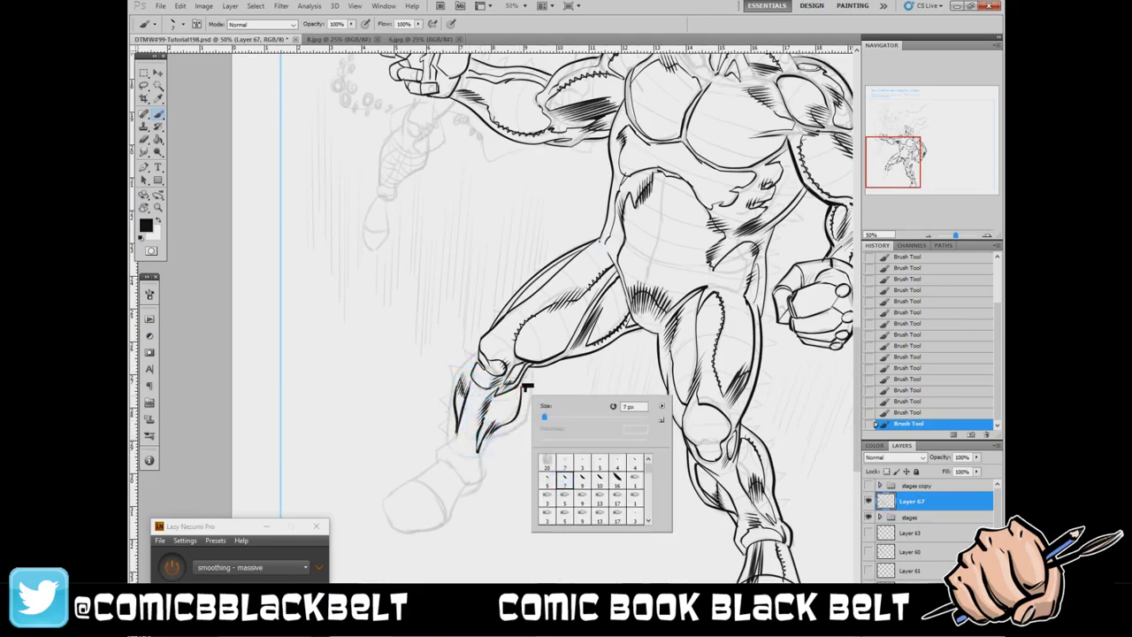
{"action": "key", "text": "Escape"}
{"action": "right_click", "coordinate": [499, 399]}
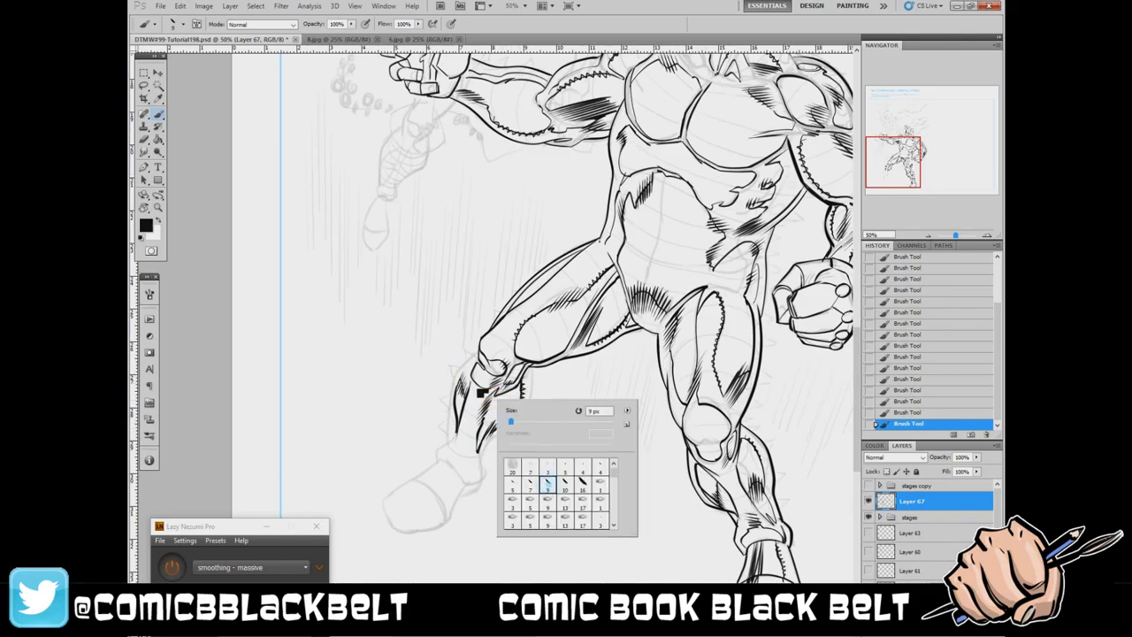
{"action": "key", "text": "Escape"}
{"action": "left_click_drag", "start_coordinate": [491, 385], "coordinate": [454, 470]}
{"action": "mouse_move", "coordinate": [482, 362]}
{"action": "left_mouse_down"}
{"action": "mouse_move", "coordinate": [459, 446]}
{"action": "mouse_move", "coordinate": [445, 460]}
{"action": "mouse_move", "coordinate": [464, 473]}
{"action": "mouse_move", "coordinate": [533, 365]}
{"action": "mouse_move", "coordinate": [482, 470]}
{"action": "left_mouse_up"}
- Ink the shin's right side and boot cuff, then paint white offsets around the foot
{"action": "mouse_move", "coordinate": [460, 498]}
{"action": "left_mouse_down"}
{"action": "mouse_move", "coordinate": [475, 484]}
{"action": "mouse_move", "coordinate": [386, 522]}
{"action": "left_mouse_up"}
{"action": "right_click", "coordinate": [466, 478]}
{"action": "key", "text": "Return"}
{"action": "mouse_move", "coordinate": [456, 461]}
{"action": "left_mouse_down"}
{"action": "mouse_move", "coordinate": [424, 488]}
{"action": "mouse_move", "coordinate": [448, 511]}
{"action": "mouse_move", "coordinate": [477, 502]}
{"action": "left_mouse_up"}
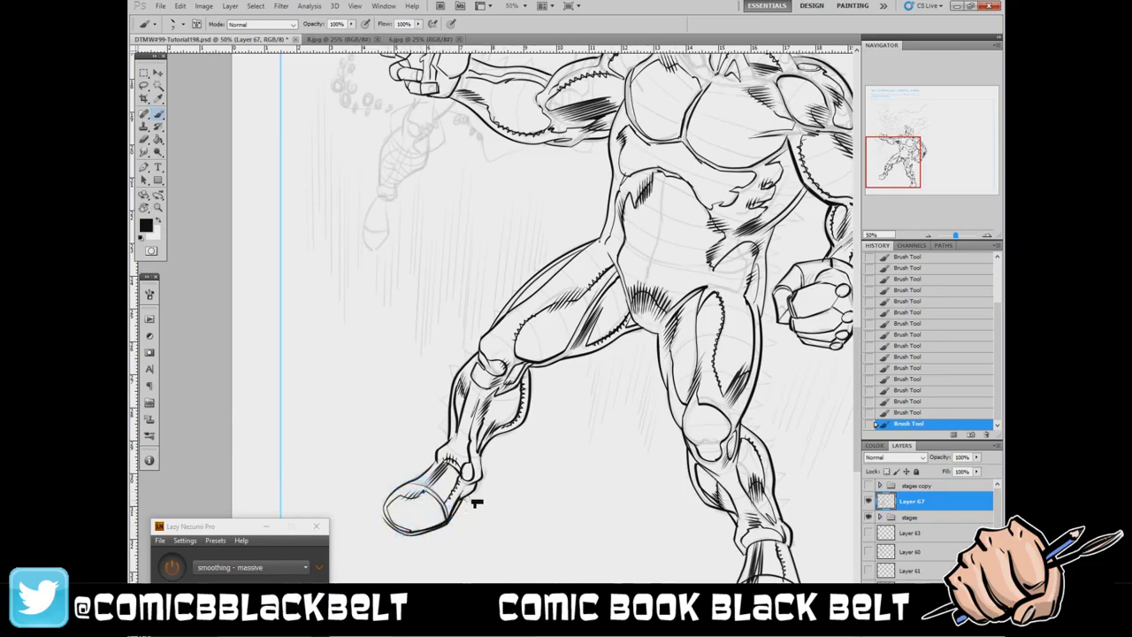
{"action": "key", "text": "x"}
{"action": "mouse_move", "coordinate": [415, 531]}
{"action": "left_mouse_down"}
{"action": "mouse_move", "coordinate": [460, 521]}
{"action": "mouse_move", "coordinate": [475, 488]}
{"action": "mouse_move", "coordinate": [467, 502]}
{"action": "left_mouse_up"}
- Restore black and zoom out to view the whole figure
{"action": "key", "text": "x"}
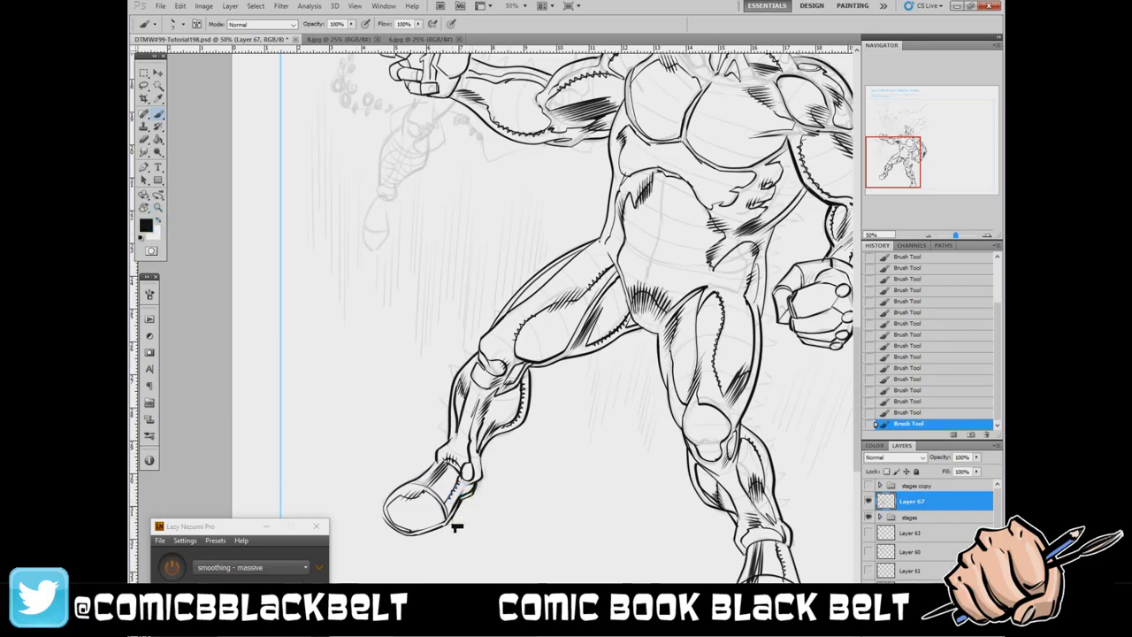
{"action": "key", "text": "e"}
{"action": "key", "text": "z"}
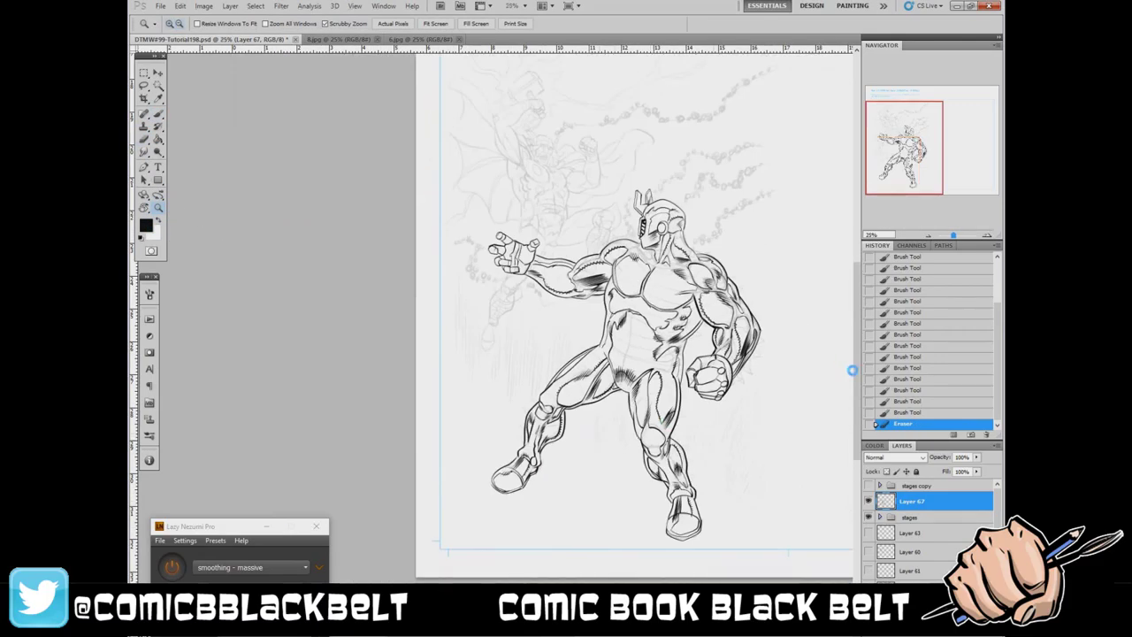
{"action": "left_click_drag", "start_coordinate": [335, 306], "coordinate": [650, 302]}
- Fade Layer 67 to 42% opacity and add new Layer 68 above it
{"action": "left_click_drag", "start_coordinate": [976, 457], "coordinate": [936, 474]}
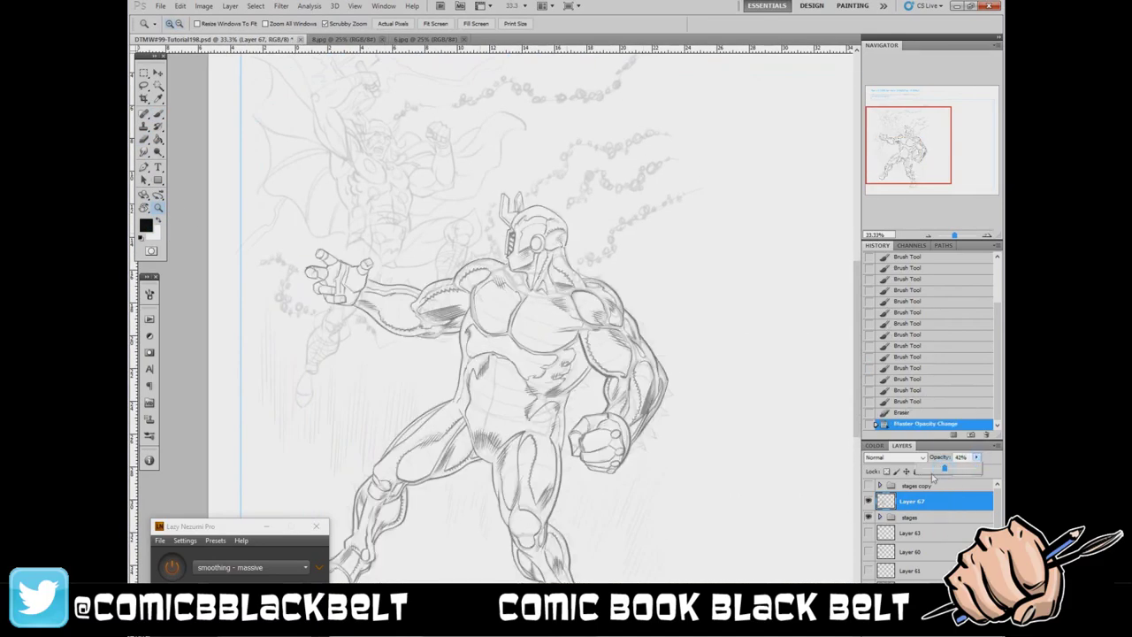
{"action": "key", "text": "ctrl+shift+alt+n"}
{"action": "key", "text": "b"}
{"action": "right_click", "coordinate": [610, 305]}
{"action": "key", "text": "Escape"}
{"action": "key", "text": "ctrl+plus"}
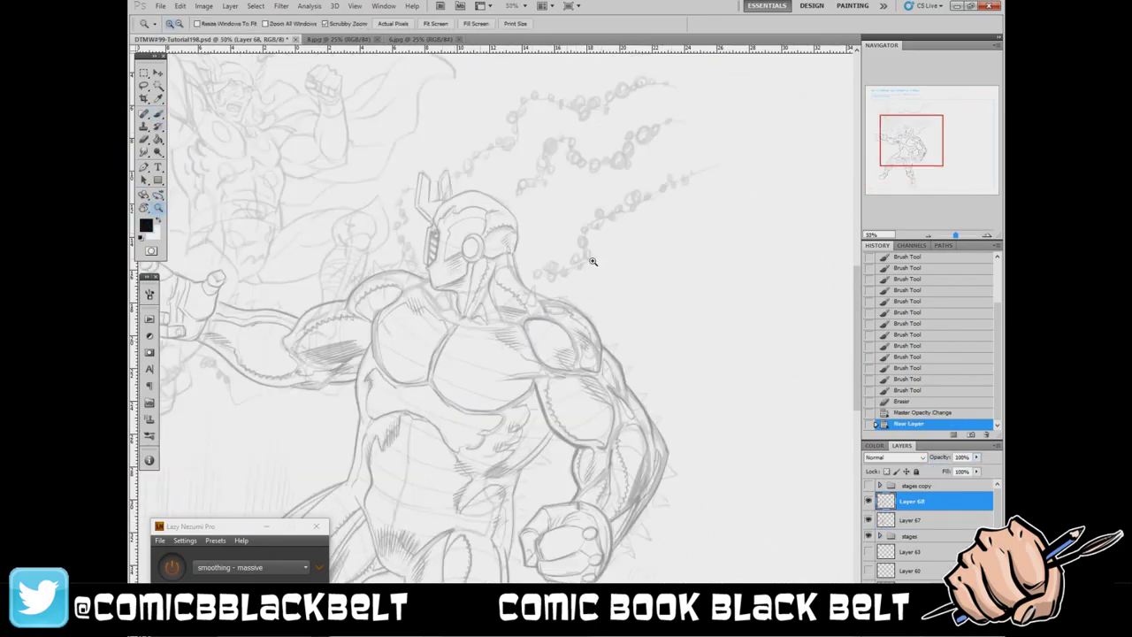
- Ink curved collar bands across the neck and erase stray neck marks
{"action": "left_click_drag", "start_coordinate": [399, 329], "coordinate": [423, 357]}
{"action": "mouse_move", "coordinate": [522, 281]}
{"action": "left_mouse_down"}
{"action": "mouse_move", "coordinate": [416, 318]}
{"action": "mouse_move", "coordinate": [517, 276]}
{"action": "mouse_move", "coordinate": [465, 306]}
{"action": "left_mouse_up"}
{"action": "left_click_drag", "start_coordinate": [474, 267], "coordinate": [444, 298]}
{"action": "mouse_move", "coordinate": [493, 263]}
{"action": "left_mouse_down"}
{"action": "mouse_move", "coordinate": [439, 332]}
{"action": "mouse_move", "coordinate": [447, 345]}
{"action": "left_mouse_up"}
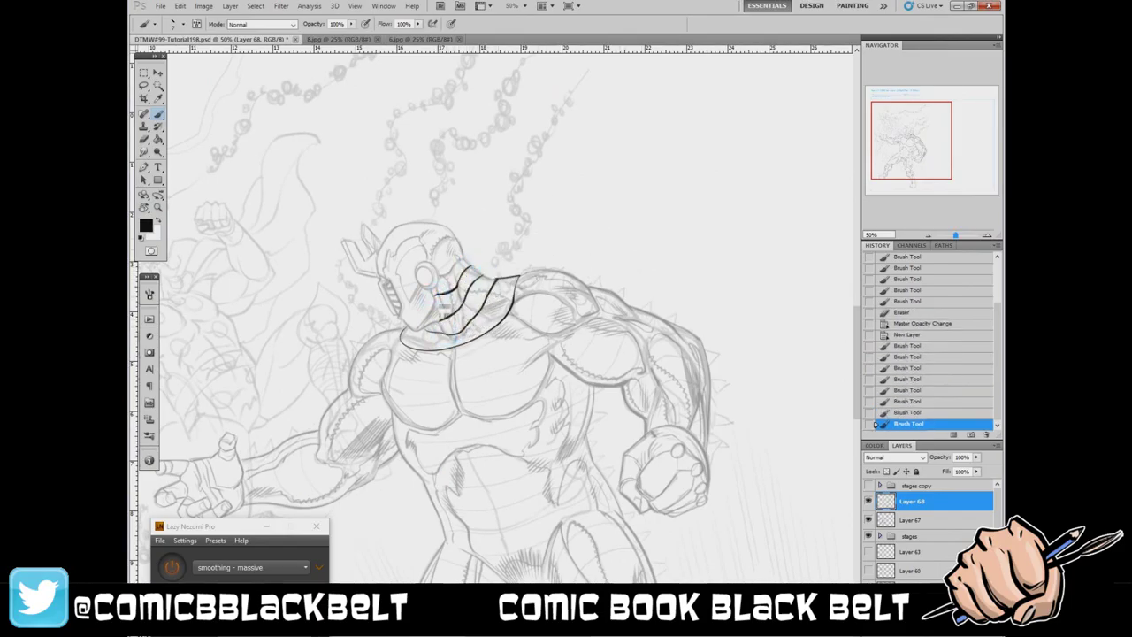
{"action": "key", "text": "e"}
{"action": "left_click_drag", "start_coordinate": [442, 300], "coordinate": [456, 288]}
{"action": "key", "text": "b"}
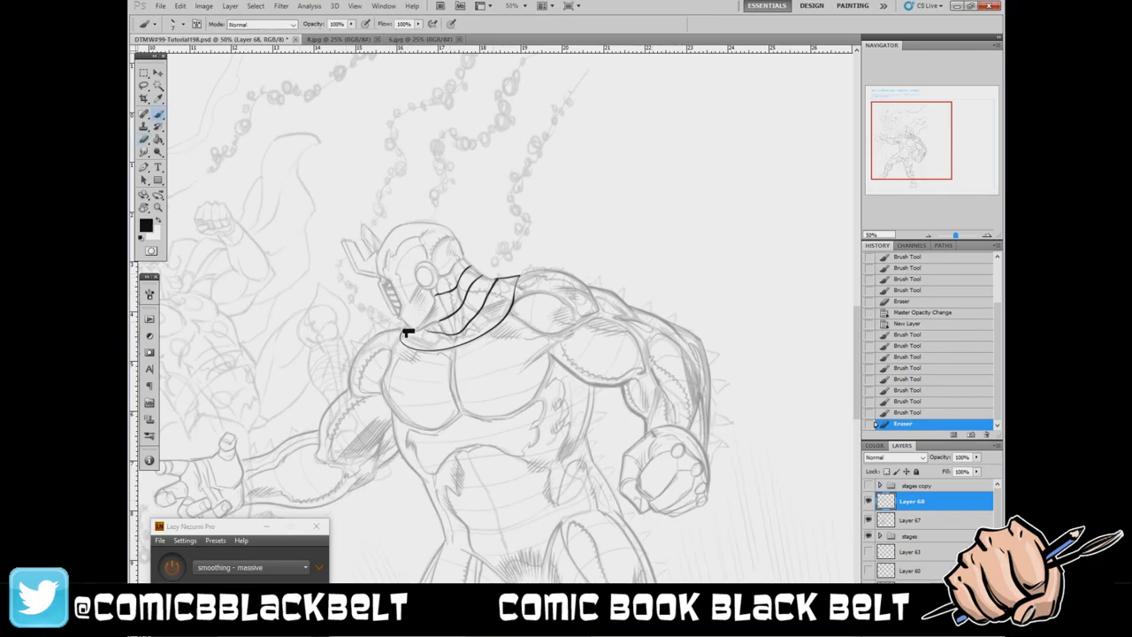
- Ink curved bands on the left shoulder and segmented bands on the right shoulder pad
{"action": "left_click_drag", "start_coordinate": [385, 358], "coordinate": [381, 387]}
{"action": "left_click_drag", "start_coordinate": [376, 327], "coordinate": [378, 393]}
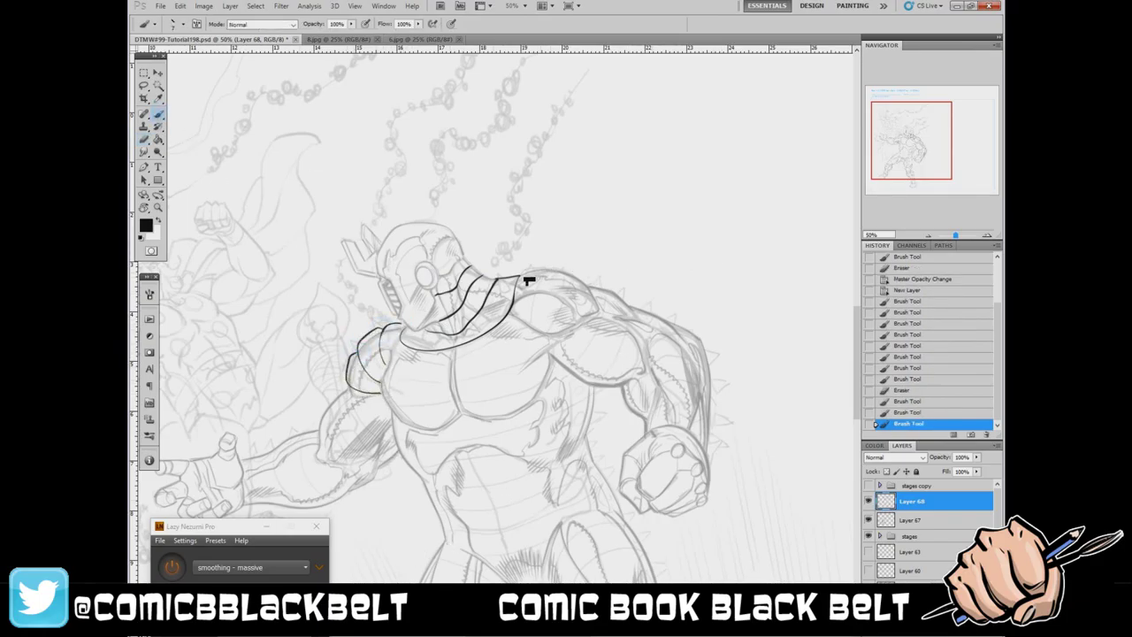
{"action": "mouse_move", "coordinate": [537, 266]}
{"action": "left_mouse_down"}
{"action": "mouse_move", "coordinate": [575, 285]}
{"action": "mouse_move", "coordinate": [553, 329]}
{"action": "left_mouse_up"}
{"action": "left_click_drag", "start_coordinate": [540, 347], "coordinate": [568, 329]}
{"action": "left_click_drag", "start_coordinate": [587, 283], "coordinate": [573, 334]}
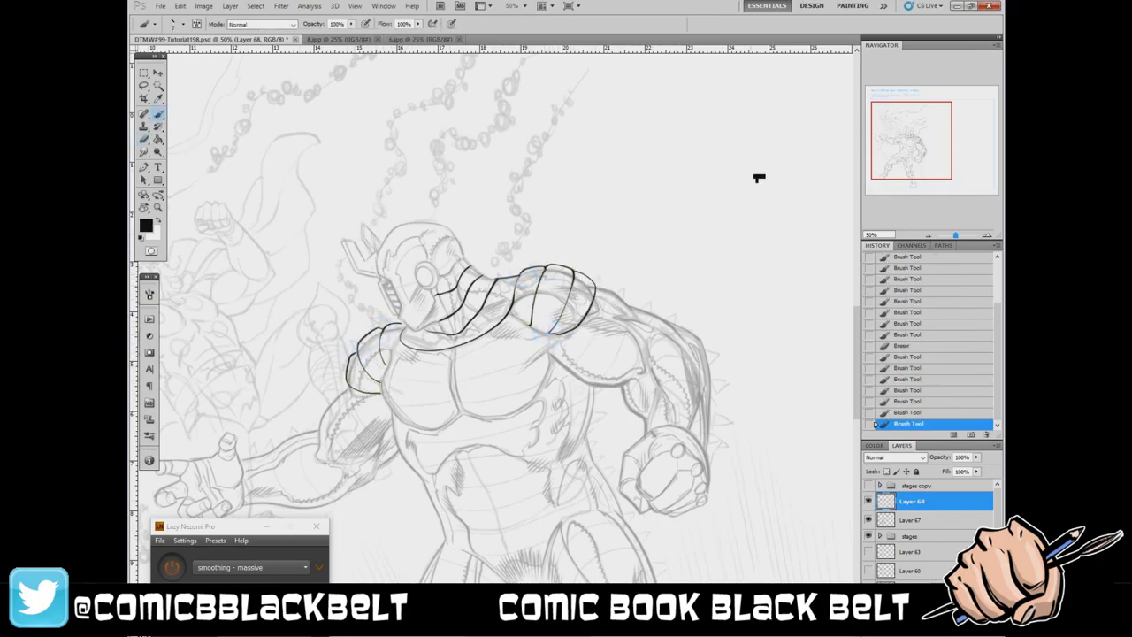
{"action": "key", "text": "e"}
{"action": "mouse_move", "coordinate": [351, 364]}
{"action": "left_mouse_down"}
{"action": "mouse_move", "coordinate": [348, 378]}
{"action": "mouse_move", "coordinate": [389, 446]}
{"action": "left_mouse_up"}
{"action": "key", "text": "b"}
- Band the left arm and forearm, plus the right shoulder, upper arm and forearm
{"action": "left_click_drag", "start_coordinate": [341, 399], "coordinate": [389, 468]}
{"action": "mouse_move", "coordinate": [321, 424]}
{"action": "left_mouse_down"}
{"action": "mouse_move", "coordinate": [367, 478]}
{"action": "mouse_move", "coordinate": [310, 500]}
{"action": "left_mouse_up"}
{"action": "left_click_drag", "start_coordinate": [285, 440], "coordinate": [302, 505]}
{"action": "left_click_drag", "start_coordinate": [259, 457], "coordinate": [273, 508]}
{"action": "left_click_drag", "start_coordinate": [610, 339], "coordinate": [566, 362]}
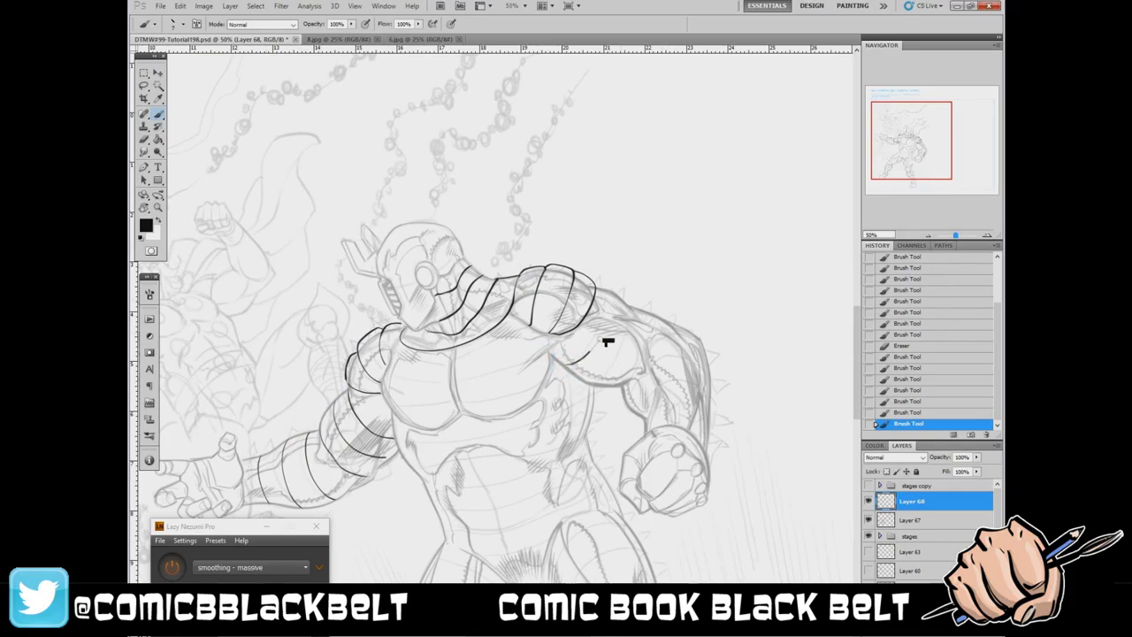
{"action": "mouse_move", "coordinate": [619, 301]}
{"action": "left_mouse_down"}
{"action": "mouse_move", "coordinate": [626, 380]}
{"action": "mouse_move", "coordinate": [674, 340]}
{"action": "left_mouse_up"}
{"action": "mouse_move", "coordinate": [629, 422]}
{"action": "left_mouse_down"}
{"action": "mouse_move", "coordinate": [706, 379]}
{"action": "mouse_move", "coordinate": [709, 347]}
{"action": "left_mouse_up"}
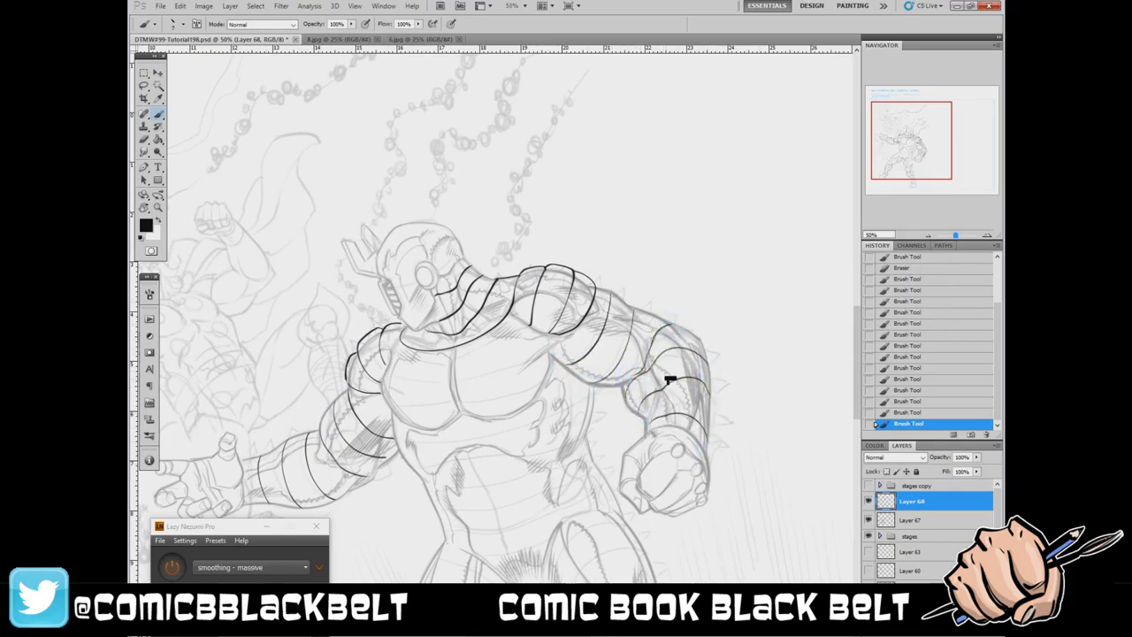
- Ink horizontal armor bands across the chest and lower torso, undoing a misplaced band
{"action": "scroll", "coordinate": [767, 363], "scroll_direction": "down", "scroll_amount": 3}
{"action": "scroll", "coordinate": [426, 265], "scroll_direction": "down", "scroll_amount": 1}
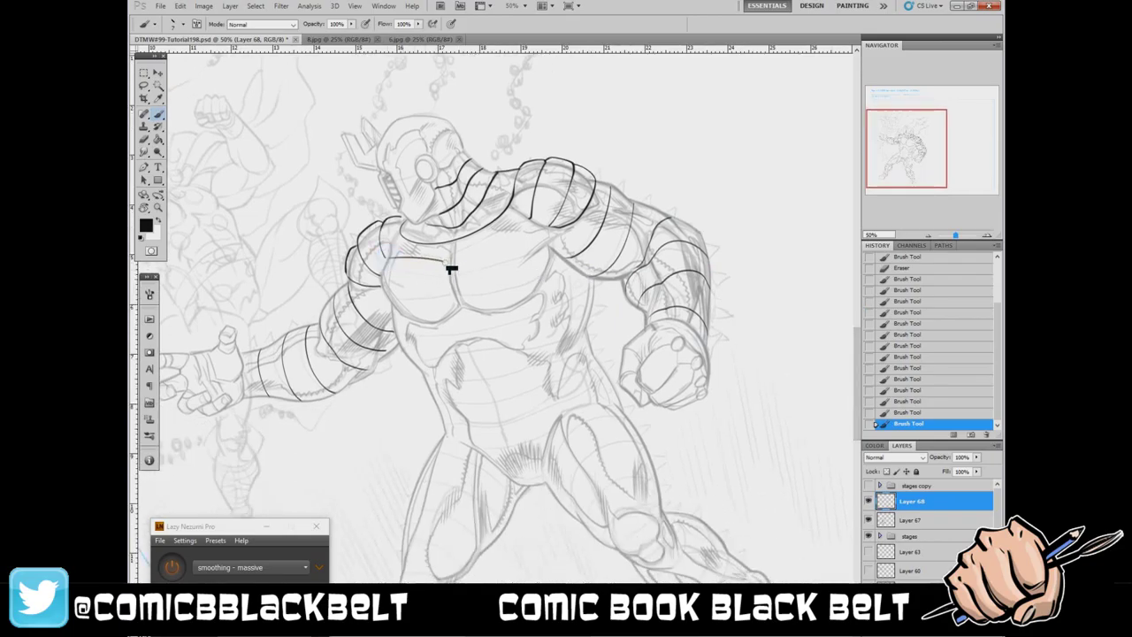
{"action": "mouse_move", "coordinate": [451, 270]}
{"action": "left_mouse_down"}
{"action": "mouse_move", "coordinate": [392, 300]}
{"action": "mouse_move", "coordinate": [391, 313]}
{"action": "mouse_move", "coordinate": [493, 360]}
{"action": "left_mouse_up"}
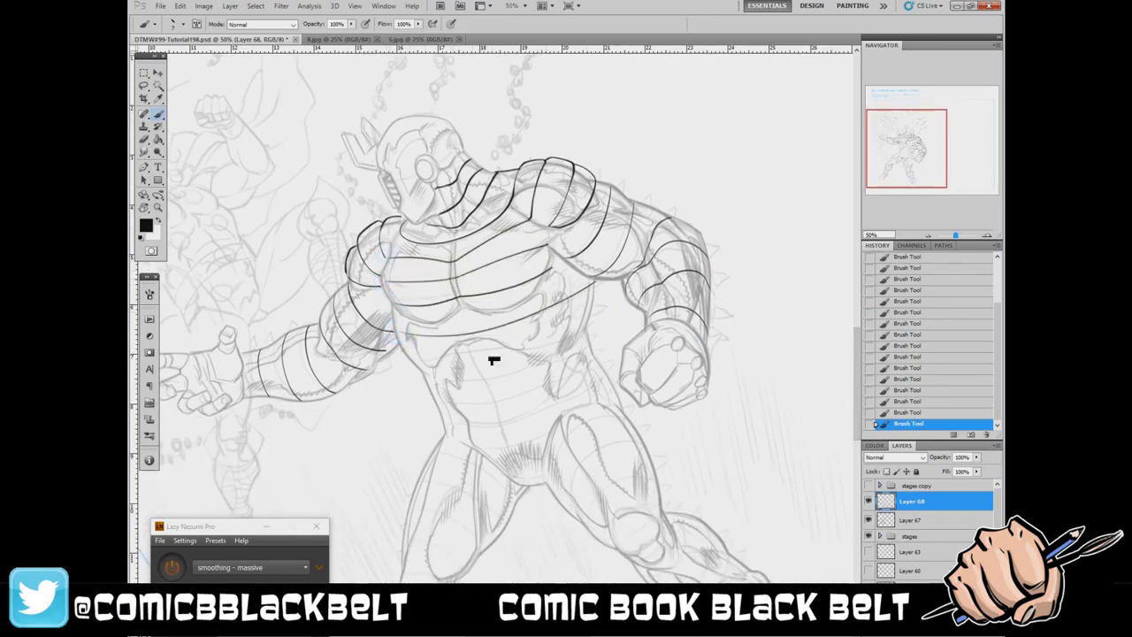
{"action": "left_click_drag", "start_coordinate": [400, 363], "coordinate": [587, 324]}
{"action": "left_click_drag", "start_coordinate": [438, 381], "coordinate": [536, 374]}
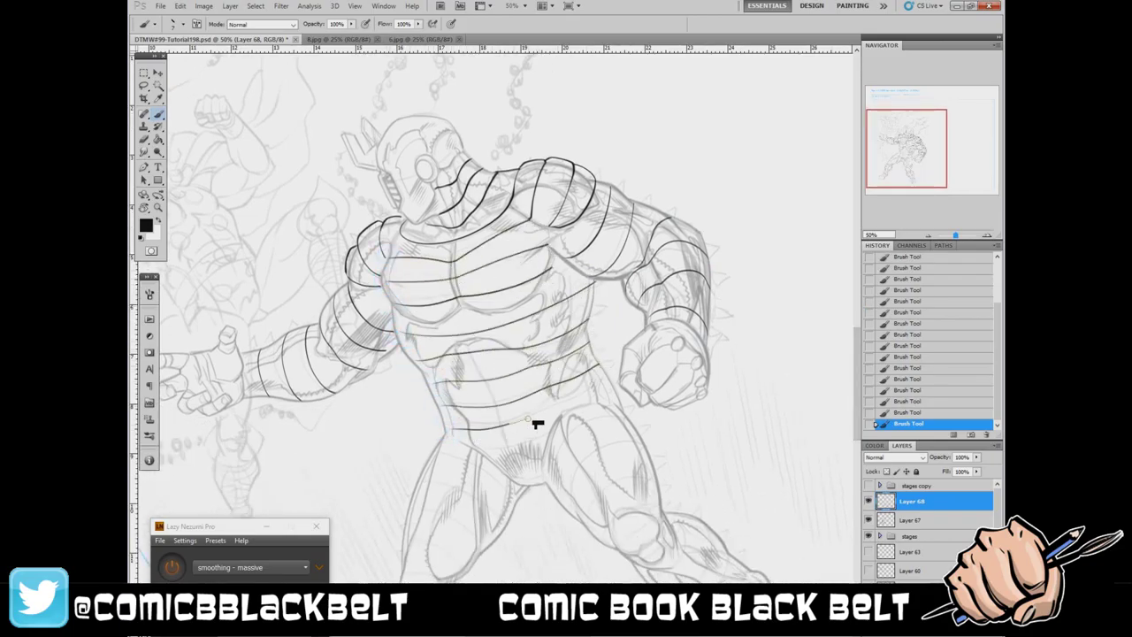
{"action": "left_click_drag", "start_coordinate": [451, 426], "coordinate": [618, 386]}
{"action": "key", "text": "ctrl+z"}
{"action": "scroll", "coordinate": [499, 393], "scroll_direction": "down", "scroll_amount": 3}
{"action": "mouse_move", "coordinate": [619, 297]}
{"action": "left_mouse_down"}
{"action": "mouse_move", "coordinate": [478, 346]}
{"action": "mouse_move", "coordinate": [511, 415]}
{"action": "left_mouse_up"}
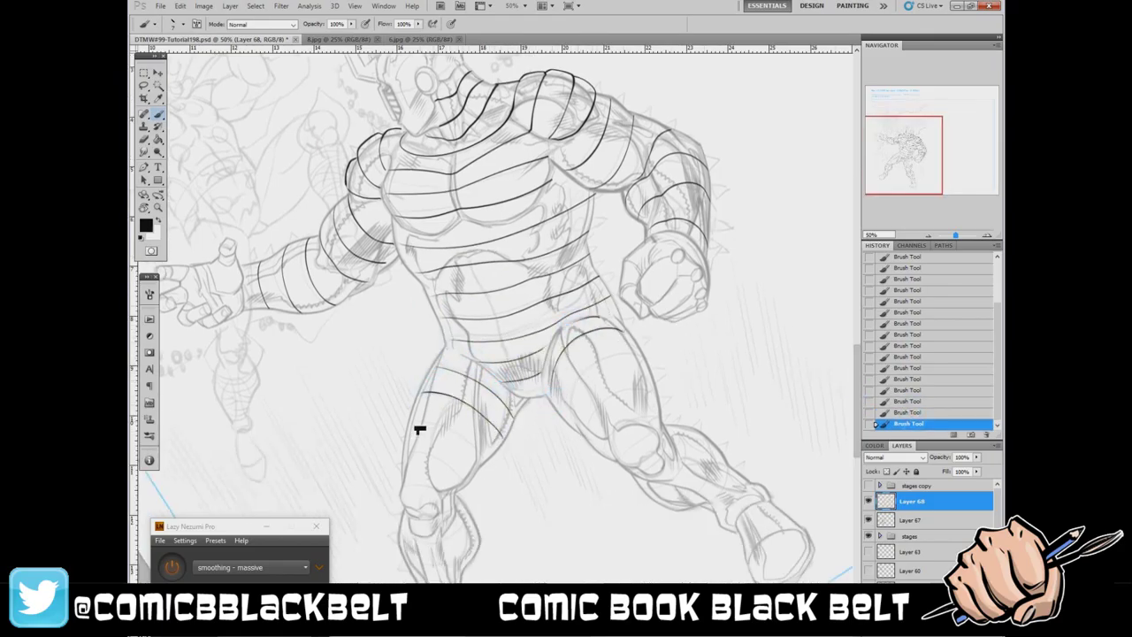
- Ink curved bands around and below the knee and down the leg
{"action": "left_click_drag", "start_coordinate": [436, 464], "coordinate": [467, 483]}
{"action": "left_click_drag", "start_coordinate": [402, 477], "coordinate": [460, 488]}
{"action": "left_click_drag", "start_coordinate": [409, 548], "coordinate": [462, 532]}
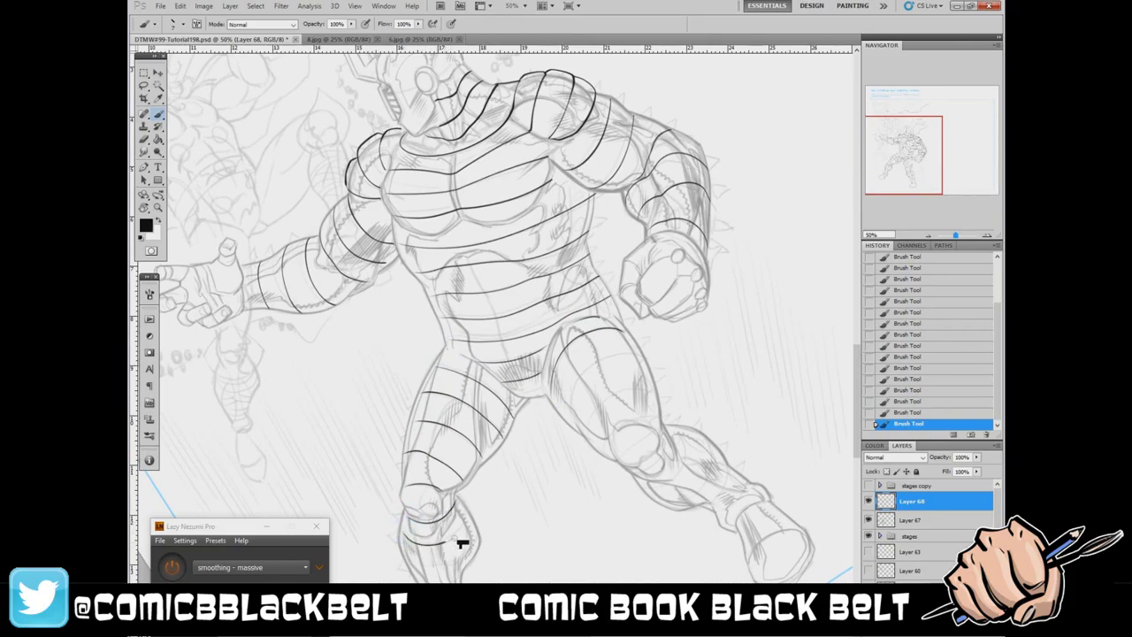
{"action": "scroll", "coordinate": [753, 386], "scroll_direction": "down", "scroll_amount": 5}
{"action": "left_click_drag", "start_coordinate": [398, 420], "coordinate": [473, 407]}
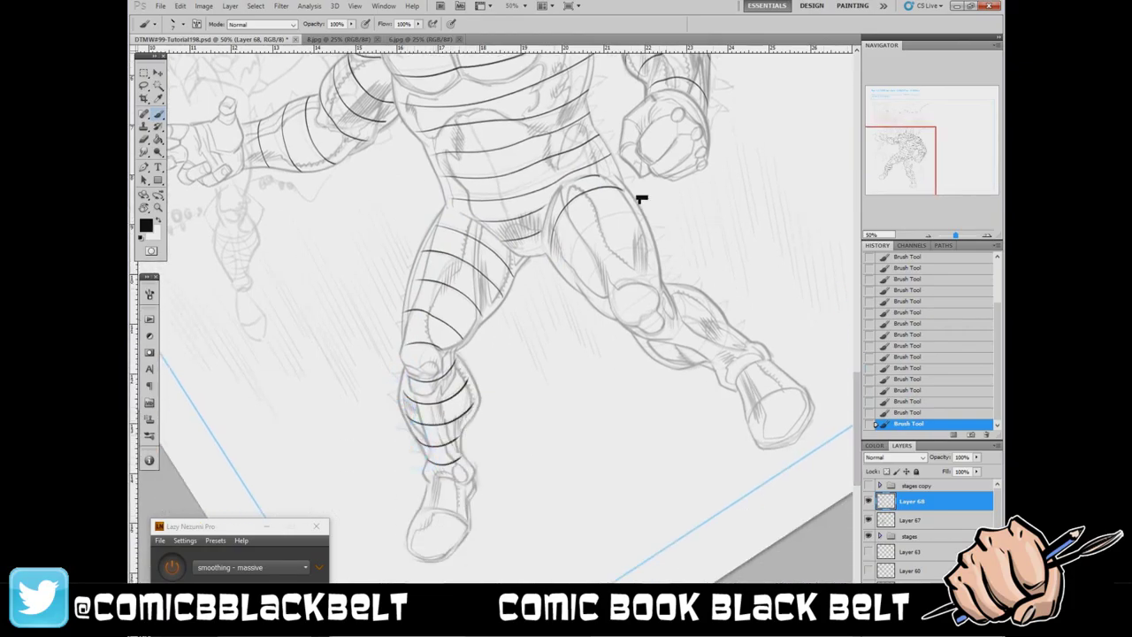
- Remove the last two thigh strokes and redraw bands on the thigh and calf
{"action": "key", "text": "ctrl+alt+z"}
{"action": "key", "text": "ctrl+alt+z"}
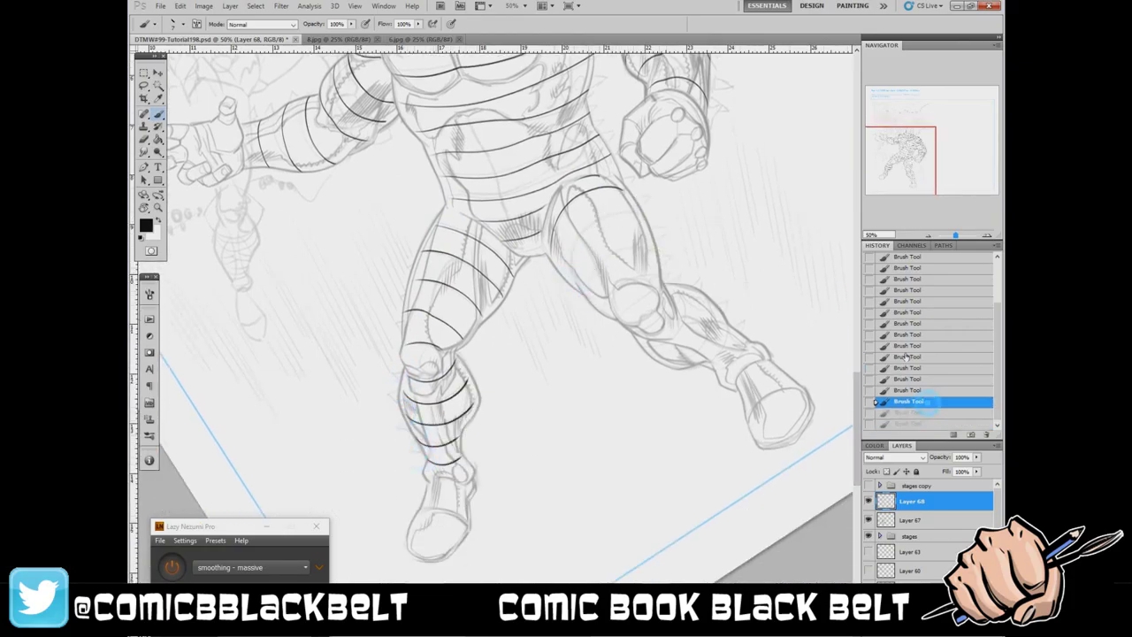
{"action": "mouse_move", "coordinate": [588, 292]}
{"action": "left_mouse_down"}
{"action": "mouse_move", "coordinate": [574, 232]}
{"action": "mouse_move", "coordinate": [644, 216]}
{"action": "left_mouse_up"}
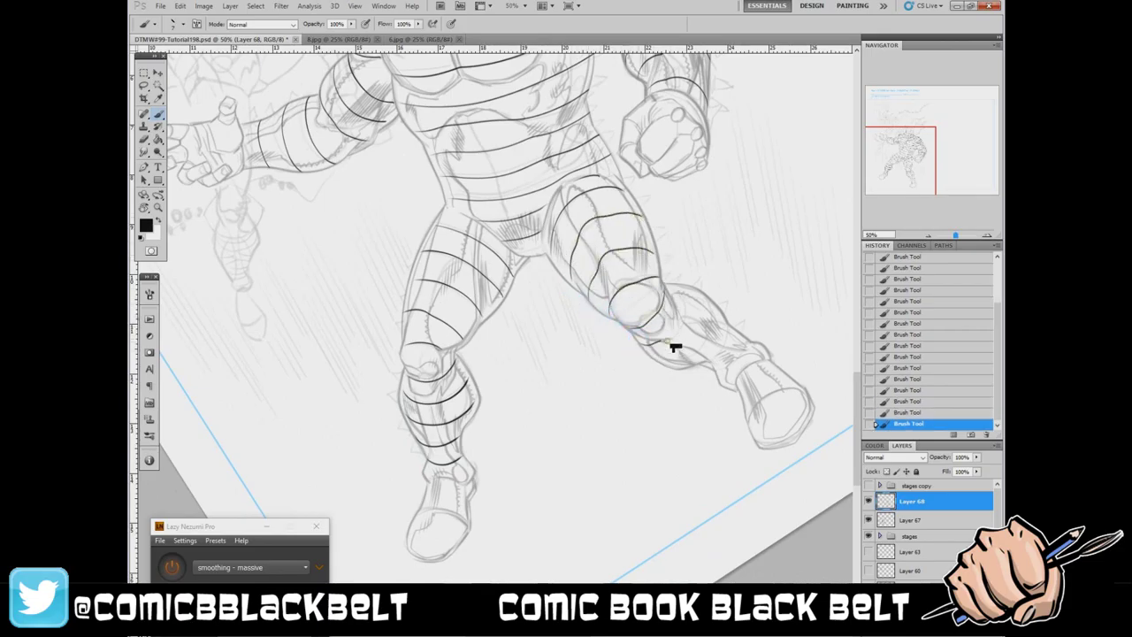
{"action": "mouse_move", "coordinate": [679, 296]}
{"action": "left_mouse_down"}
{"action": "mouse_move", "coordinate": [657, 361]}
{"action": "mouse_move", "coordinate": [706, 358]}
{"action": "left_mouse_up"}
- Ink small spikes along both thigh edges, the knee, and beside the fist
{"action": "right_click", "coordinate": [410, 363]}
{"action": "key", "text": "Escape"}
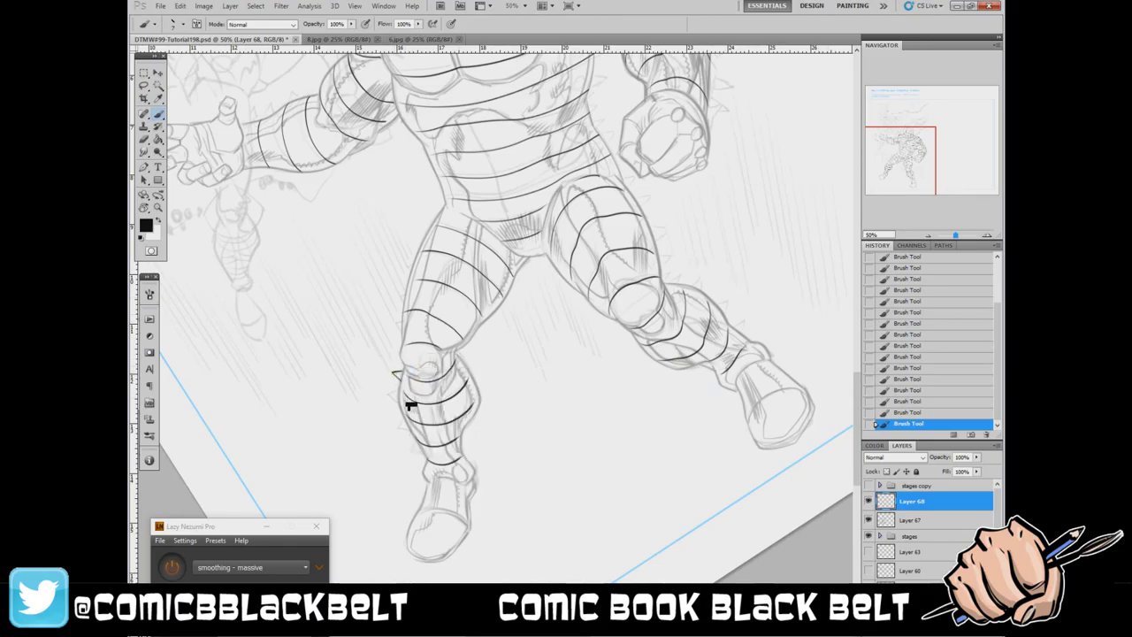
{"action": "left_click_drag", "start_coordinate": [405, 317], "coordinate": [403, 334]}
{"action": "left_click_drag", "start_coordinate": [409, 285], "coordinate": [405, 302]}
{"action": "left_click_drag", "start_coordinate": [648, 337], "coordinate": [553, 180]}
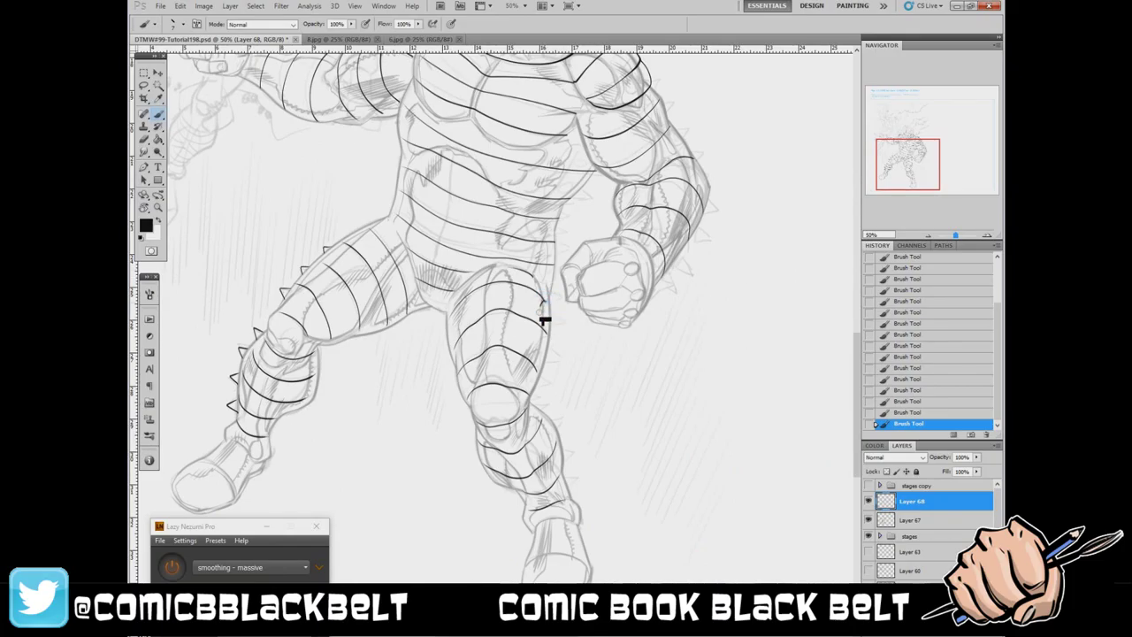
{"action": "left_click_drag", "start_coordinate": [542, 369], "coordinate": [531, 395]}
{"action": "left_click_drag", "start_coordinate": [548, 308], "coordinate": [537, 386]}
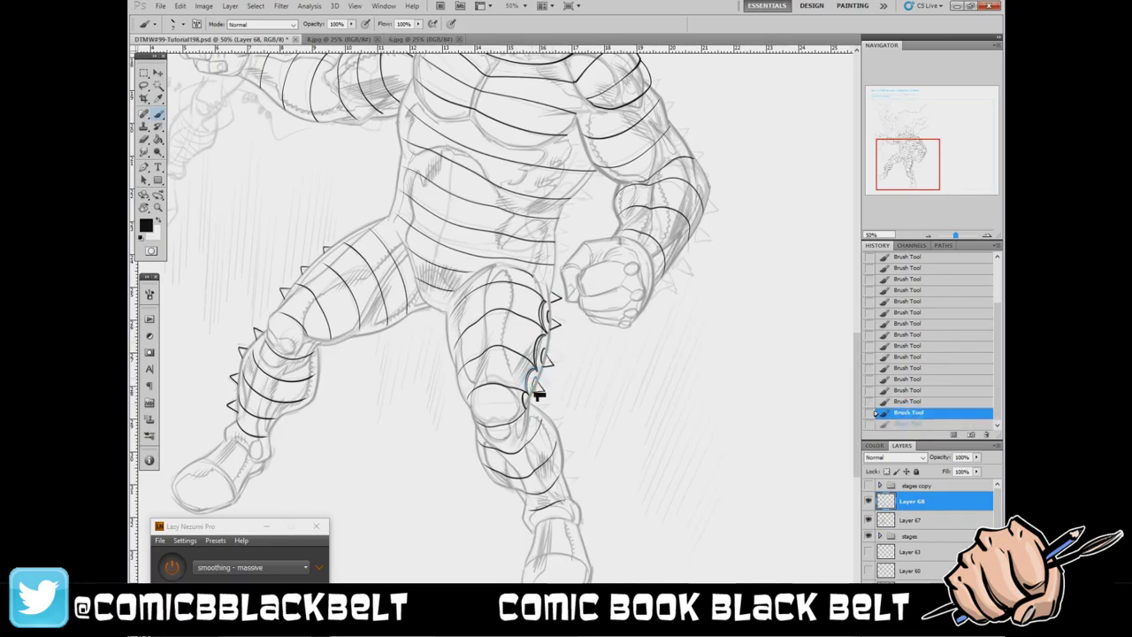
{"action": "mouse_move", "coordinate": [565, 448]}
{"action": "left_mouse_down"}
{"action": "mouse_move", "coordinate": [550, 398]}
{"action": "mouse_move", "coordinate": [566, 448]}
{"action": "left_mouse_up"}
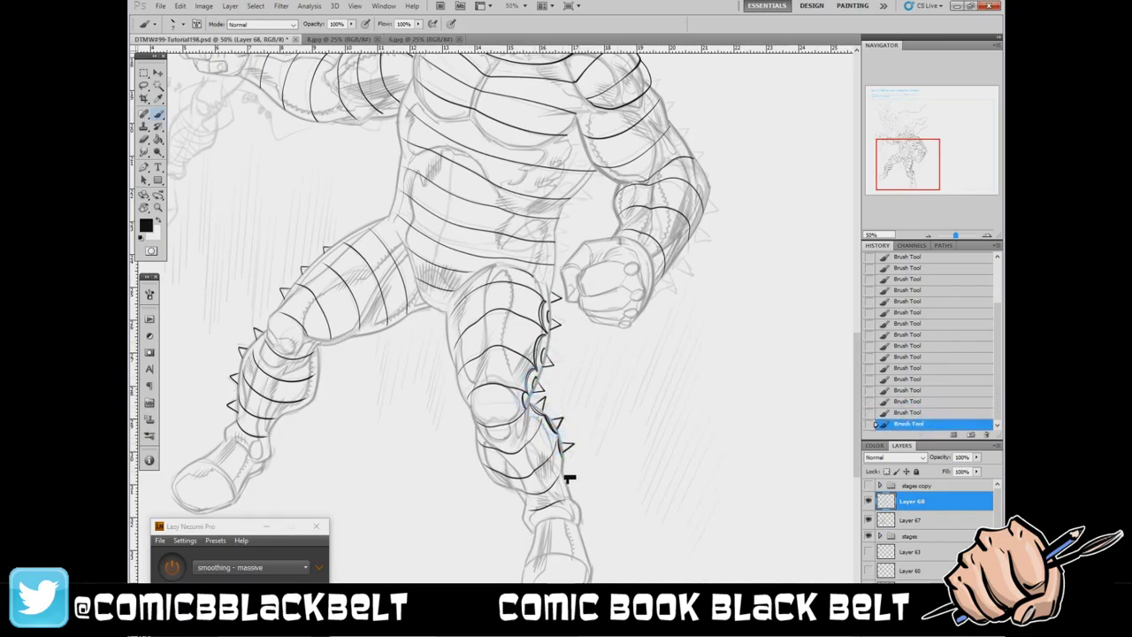
{"action": "left_click_drag", "start_coordinate": [651, 265], "coordinate": [657, 324]}
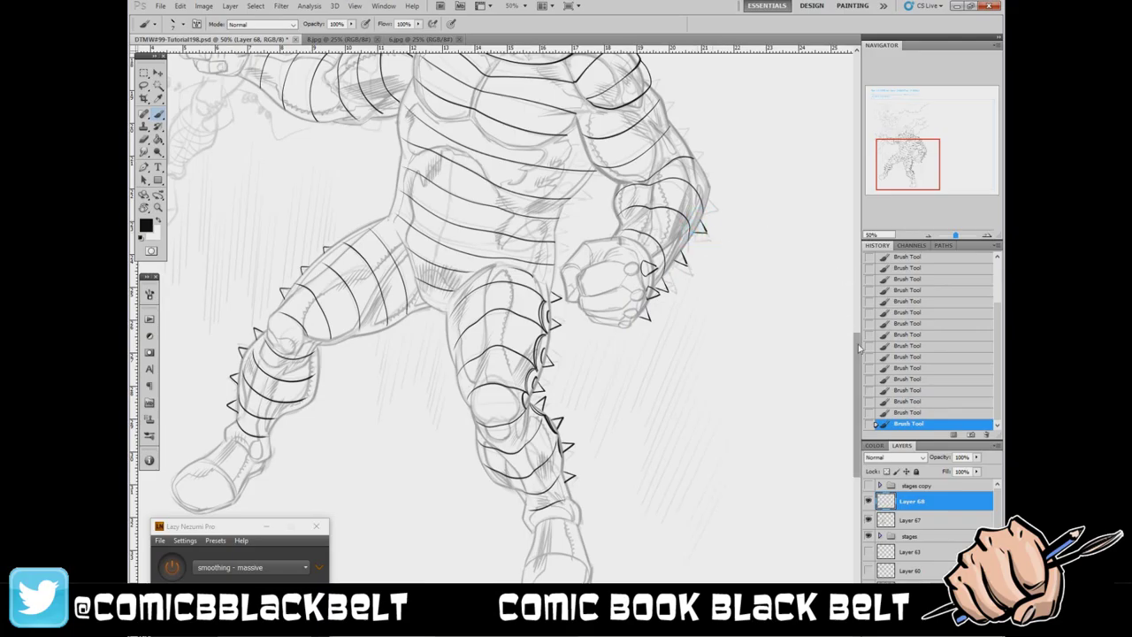
- Ink spikes along the upper arm and shoulder, plus rivet circles on the shoulder armor
{"action": "scroll", "coordinate": [716, 265], "scroll_direction": "up", "scroll_amount": 3}
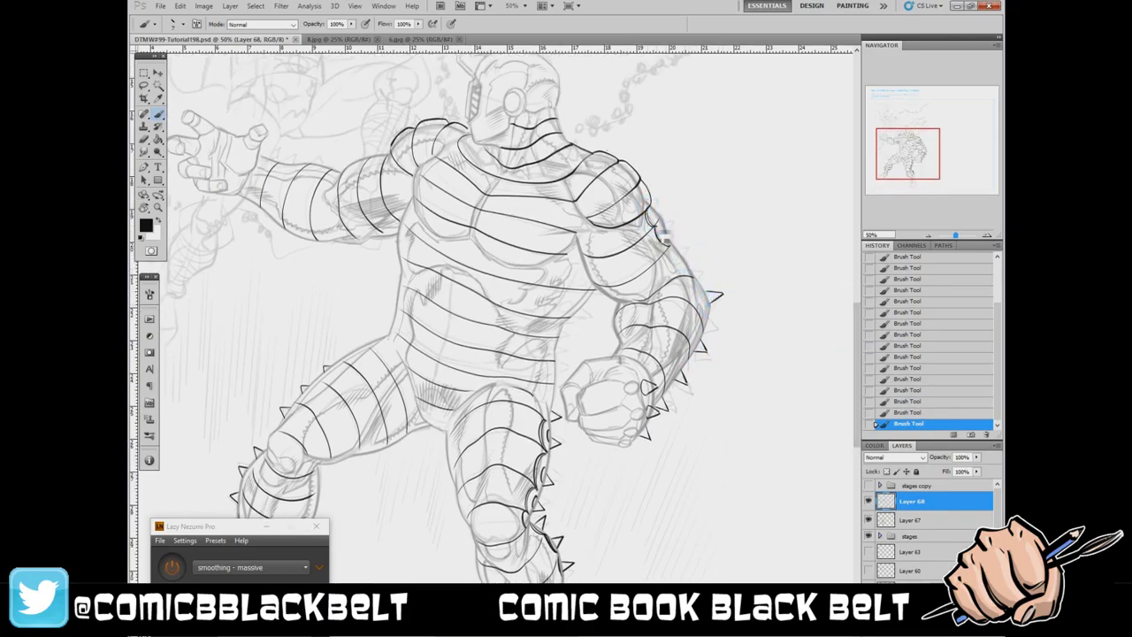
{"action": "left_click_drag", "start_coordinate": [658, 226], "coordinate": [688, 270]}
{"action": "left_click_drag", "start_coordinate": [609, 166], "coordinate": [650, 215]}
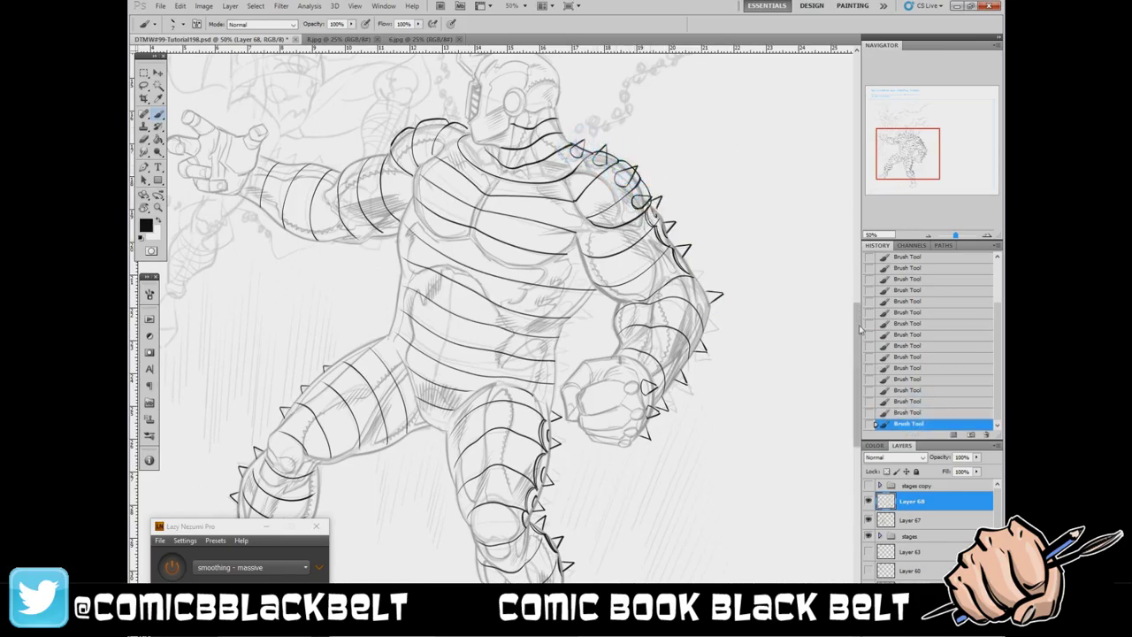
{"action": "left_click_drag", "start_coordinate": [567, 297], "coordinate": [548, 376]}
{"action": "left_click_drag", "start_coordinate": [589, 283], "coordinate": [546, 389]}
{"action": "mouse_move", "coordinate": [604, 310]}
{"action": "left_mouse_down"}
{"action": "mouse_move", "coordinate": [588, 323]}
{"action": "mouse_move", "coordinate": [584, 311]}
{"action": "left_mouse_up"}
{"action": "key", "text": "ctrl+z"}
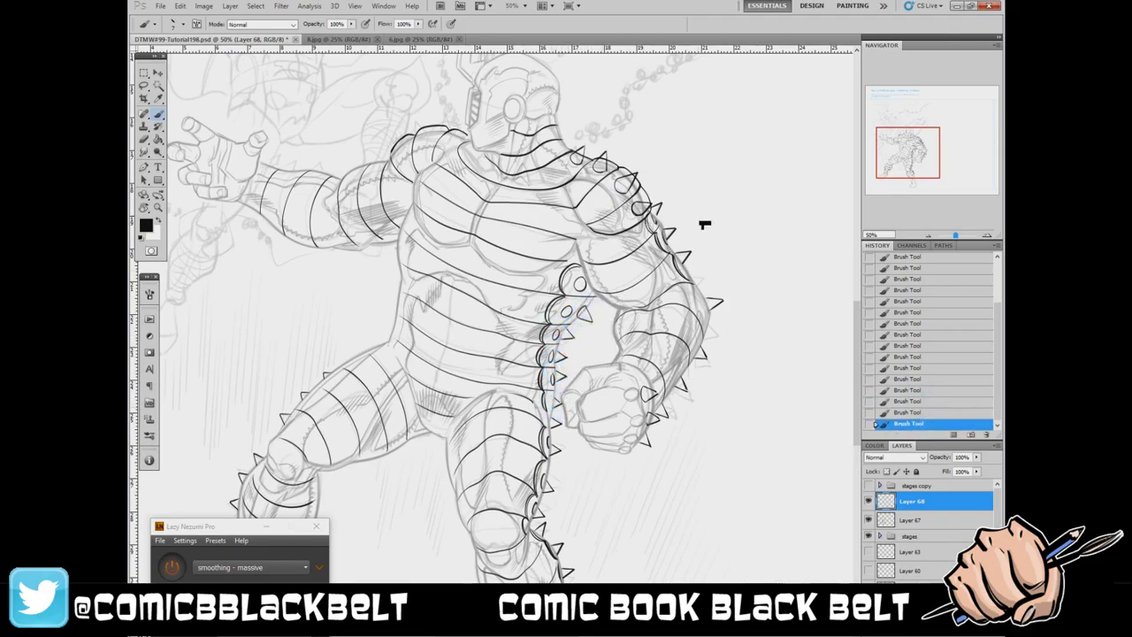
{"action": "mouse_move", "coordinate": [144, 210]}
{"action": "left_mouse_down"}
{"action": "mouse_move", "coordinate": [397, 341]}
{"action": "mouse_move", "coordinate": [498, 325]}
{"action": "left_mouse_up"}
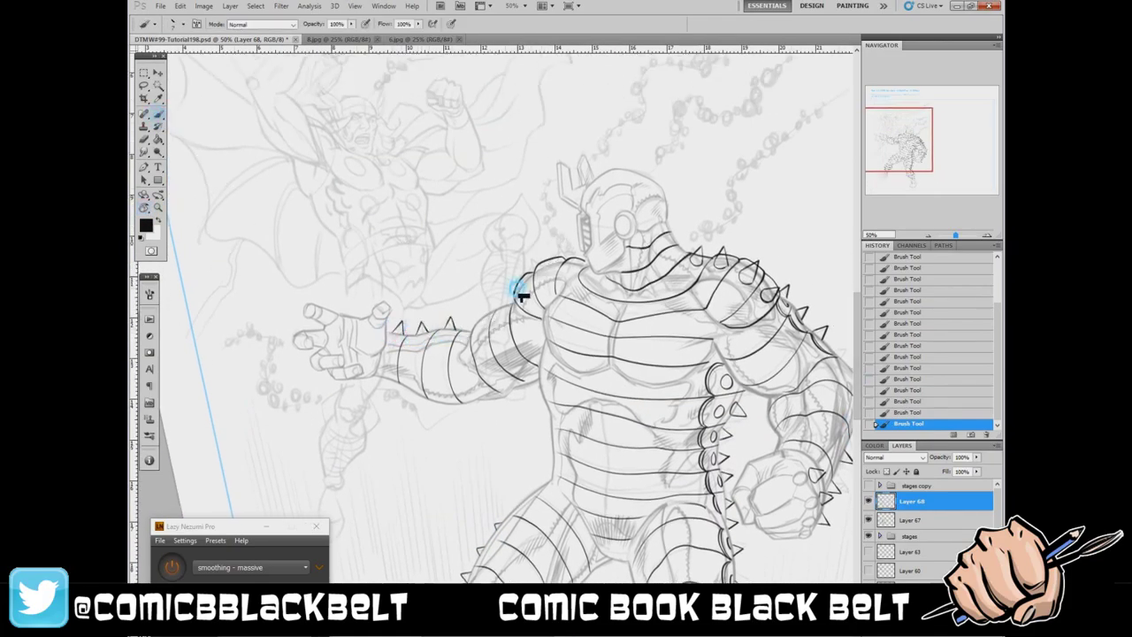
{"action": "left_click_drag", "start_coordinate": [543, 262], "coordinate": [517, 283]}
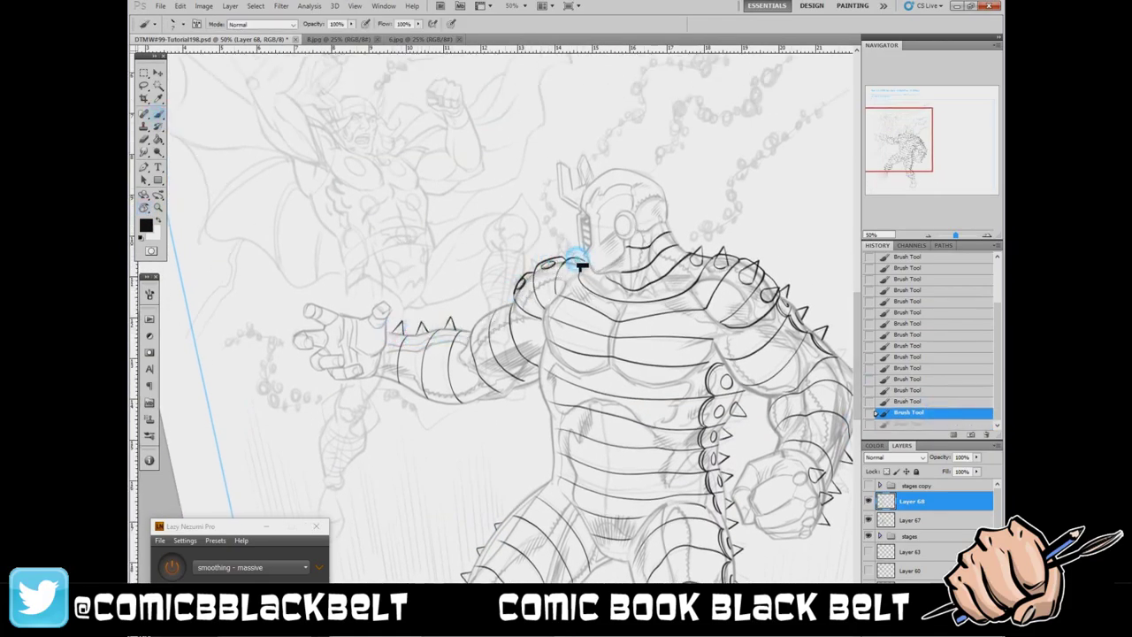
- Erase overlapping band lines at the shoulder and raise Layer 67 to 91% opacity
{"action": "key", "text": "e"}
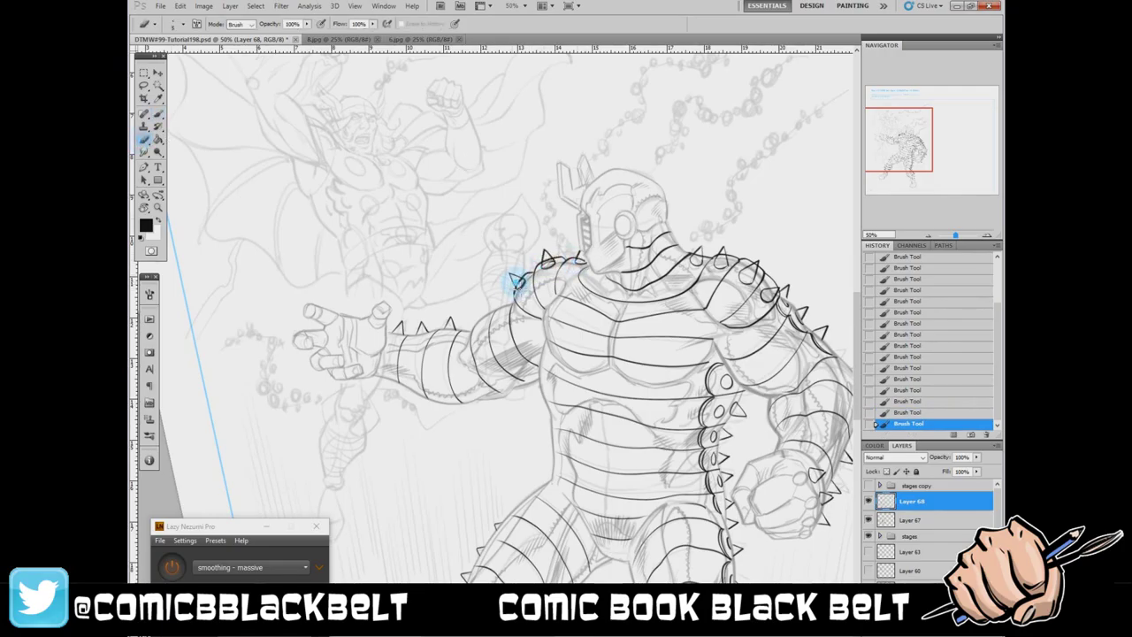
{"action": "mouse_move", "coordinate": [548, 262]}
{"action": "left_mouse_down"}
{"action": "mouse_move", "coordinate": [538, 265]}
{"action": "mouse_move", "coordinate": [576, 257]}
{"action": "left_mouse_up"}
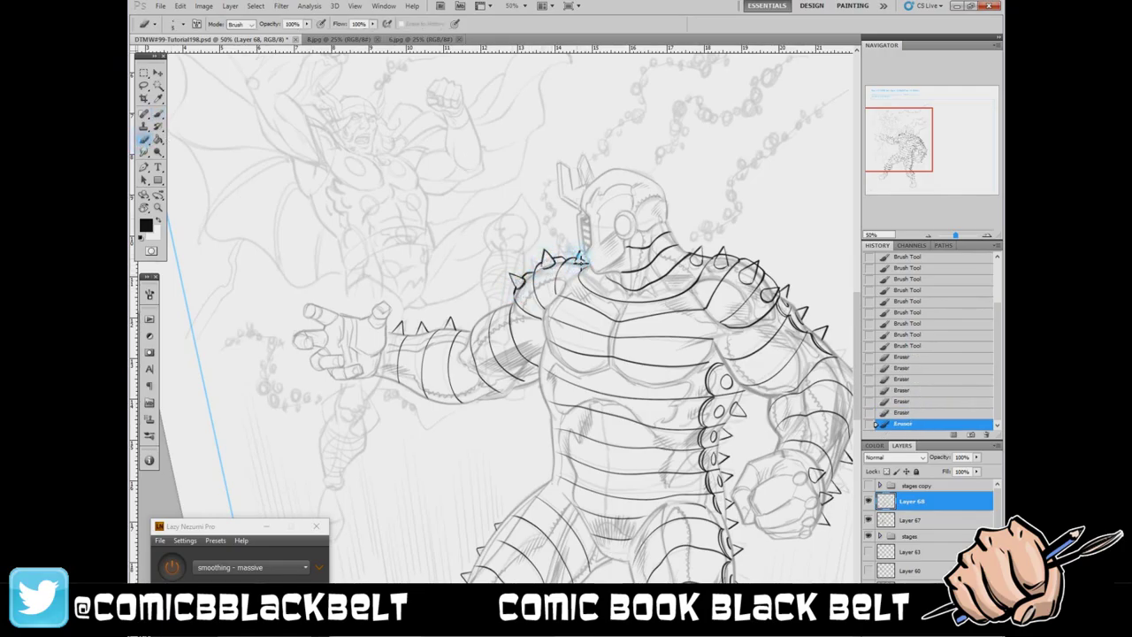
{"action": "mouse_move", "coordinate": [698, 259]}
{"action": "left_mouse_down"}
{"action": "mouse_move", "coordinate": [730, 249]}
{"action": "mouse_move", "coordinate": [758, 273]}
{"action": "left_mouse_up"}
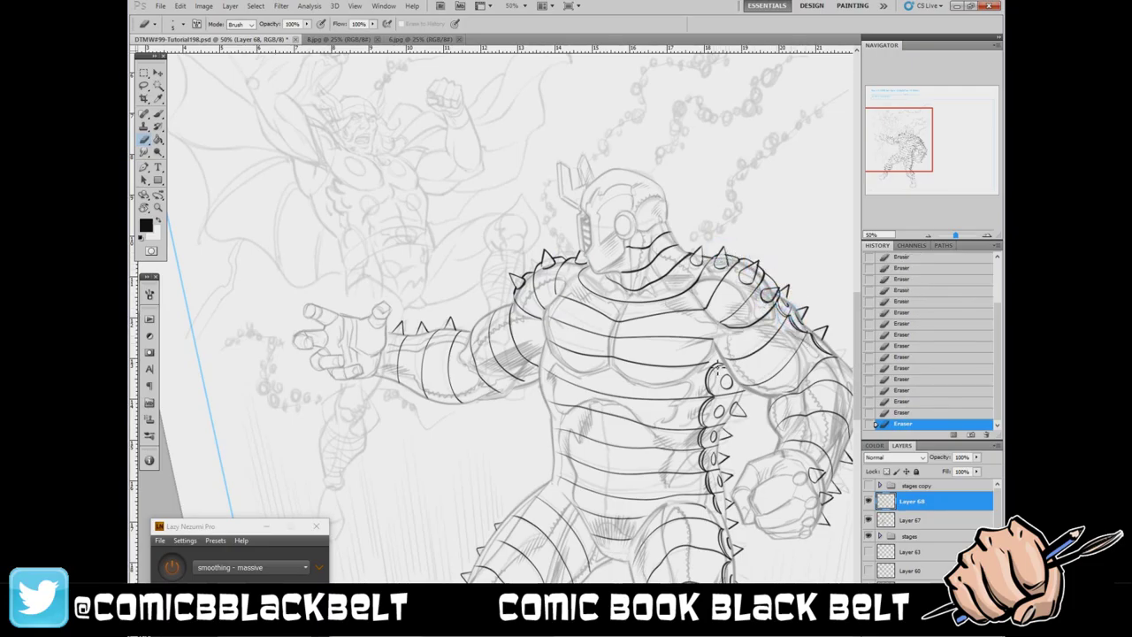
{"action": "mouse_move", "coordinate": [855, 337]}
{"action": "left_mouse_down"}
{"action": "mouse_move", "coordinate": [855, 378]}
{"action": "mouse_move", "coordinate": [850, 338]}
{"action": "left_mouse_up"}
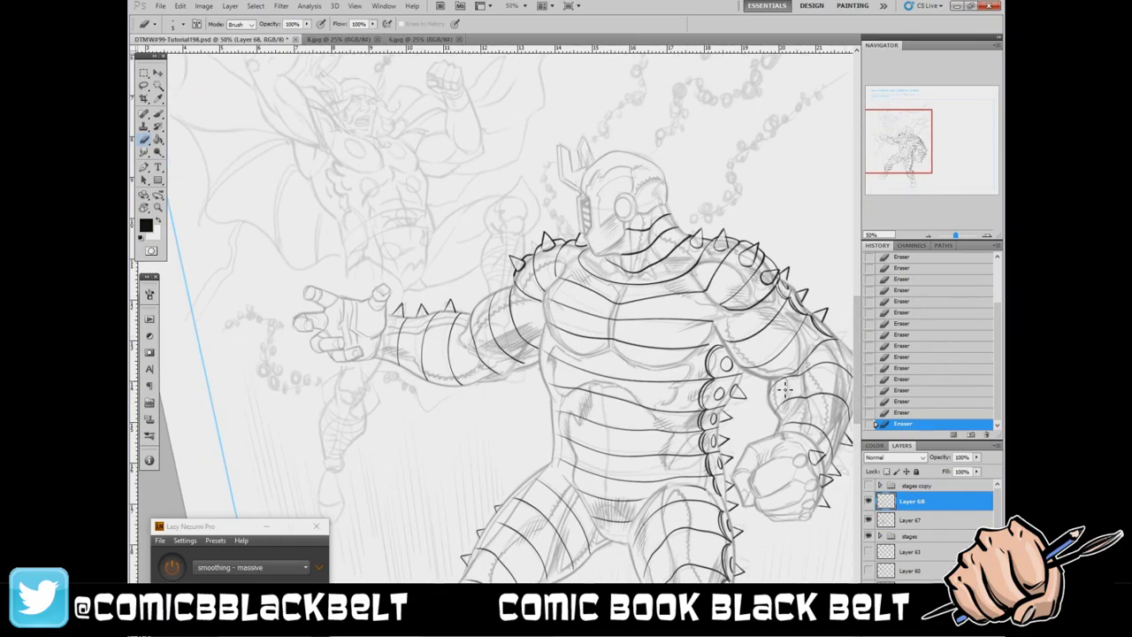
{"action": "left_click", "coordinate": [911, 520]}
{"action": "left_click_drag", "start_coordinate": [976, 456], "coordinate": [973, 469]}
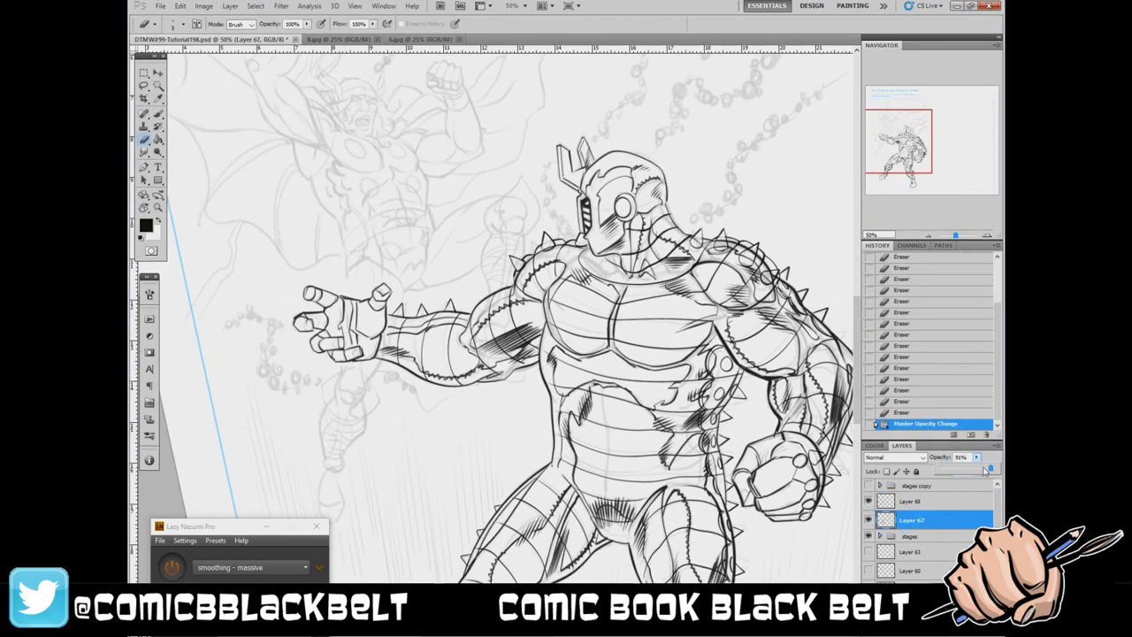
- Ink the hand's knuckles, fingers and thumb, rotating the canvas as needed
{"action": "mouse_move", "coordinate": [855, 337]}
{"action": "left_mouse_down"}
{"action": "mouse_move", "coordinate": [856, 380]}
{"action": "mouse_move", "coordinate": [856, 351]}
{"action": "left_mouse_up"}
{"action": "left_click", "coordinate": [157, 114]}
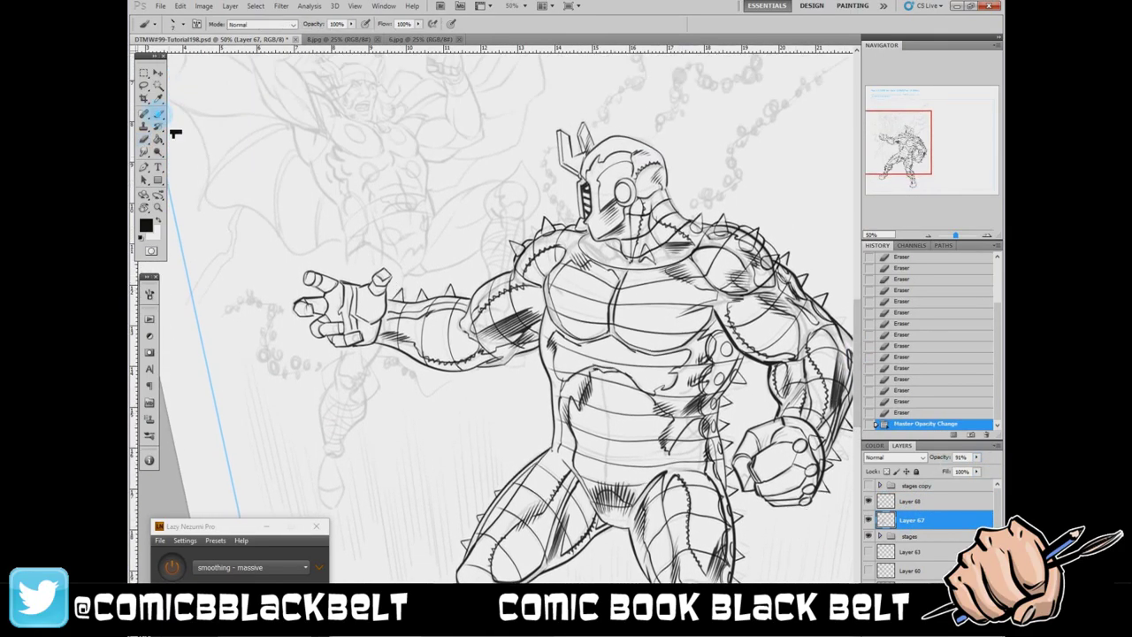
{"action": "mouse_move", "coordinate": [354, 281]}
{"action": "left_mouse_down"}
{"action": "mouse_move", "coordinate": [362, 302]}
{"action": "mouse_move", "coordinate": [382, 306]}
{"action": "mouse_move", "coordinate": [384, 341]}
{"action": "mouse_move", "coordinate": [354, 310]}
{"action": "mouse_move", "coordinate": [379, 304]}
{"action": "left_mouse_up"}
{"action": "left_click_drag", "start_coordinate": [310, 276], "coordinate": [324, 313]}
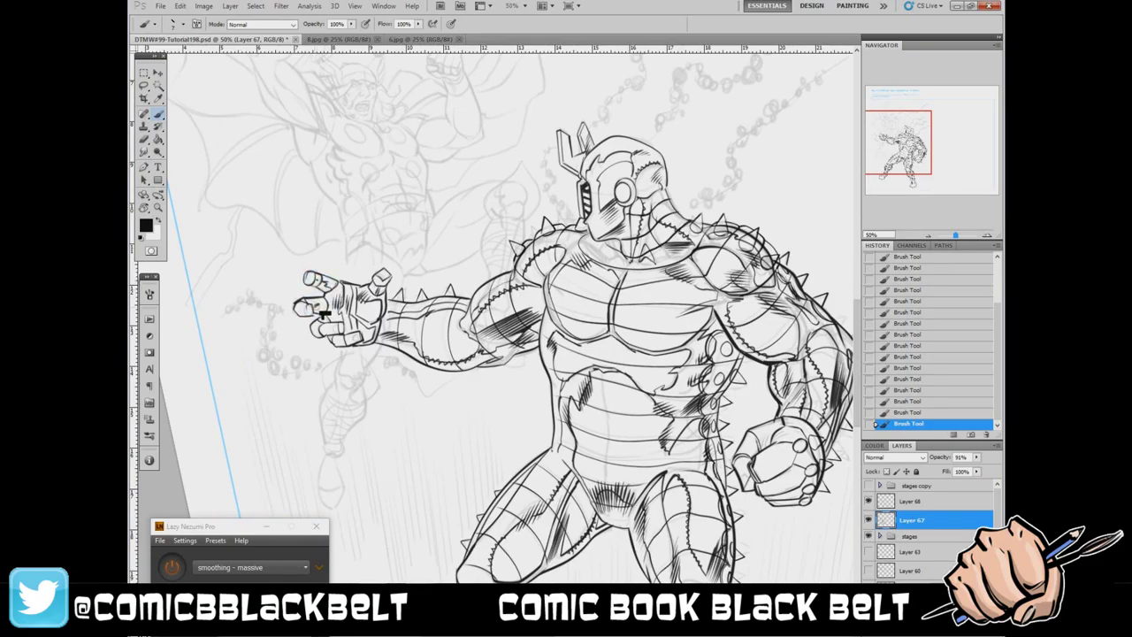
{"action": "left_click_drag", "start_coordinate": [343, 386], "coordinate": [415, 336]}
{"action": "mouse_move", "coordinate": [441, 508]}
{"action": "left_mouse_down"}
{"action": "mouse_move", "coordinate": [463, 466]}
{"action": "mouse_move", "coordinate": [437, 536]}
{"action": "left_mouse_up"}
{"action": "left_click_drag", "start_coordinate": [404, 442], "coordinate": [420, 454]}
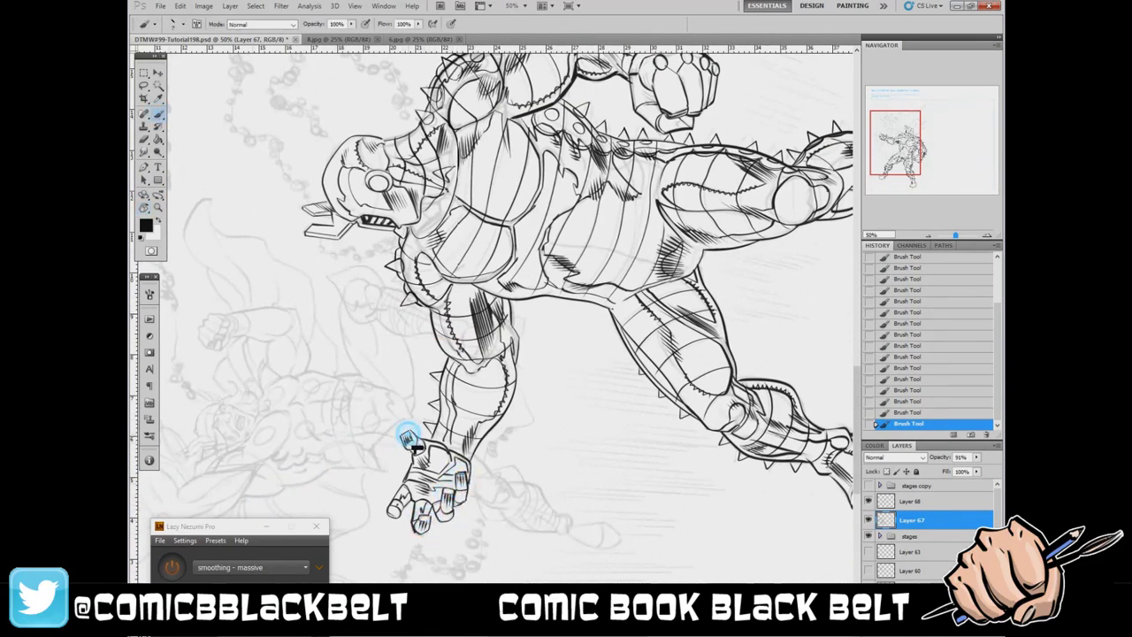
{"action": "left_click_drag", "start_coordinate": [728, 306], "coordinate": [672, 212]}
{"action": "mouse_move", "coordinate": [670, 172]}
{"action": "left_mouse_down"}
{"action": "mouse_move", "coordinate": [697, 176]}
{"action": "mouse_move", "coordinate": [662, 199]}
{"action": "mouse_move", "coordinate": [655, 221]}
{"action": "mouse_move", "coordinate": [699, 204]}
{"action": "mouse_move", "coordinate": [698, 226]}
{"action": "mouse_move", "coordinate": [711, 207]}
{"action": "mouse_move", "coordinate": [638, 225]}
{"action": "mouse_move", "coordinate": [670, 251]}
{"action": "left_mouse_up"}
- Reset the canvas rotation and add new Layer 69 for black fills
{"action": "key", "text": "r"}
{"action": "key", "text": "Escape"}
{"action": "key", "text": "ctrl+shift+alt+n"}
{"action": "key", "text": "b"}
- Paint solid black on the upper chest and trim its lower-right edge
{"action": "scroll", "coordinate": [652, 307], "scroll_direction": "down", "scroll_amount": 2}
{"action": "right_click", "coordinate": [652, 307]}
{"action": "key", "text": "Return"}
{"action": "mouse_move", "coordinate": [464, 251]}
{"action": "left_mouse_down"}
{"action": "mouse_move", "coordinate": [437, 276]}
{"action": "mouse_move", "coordinate": [455, 308]}
{"action": "mouse_move", "coordinate": [459, 265]}
{"action": "mouse_move", "coordinate": [451, 309]}
{"action": "mouse_move", "coordinate": [468, 257]}
{"action": "mouse_move", "coordinate": [493, 250]}
{"action": "mouse_move", "coordinate": [497, 265]}
{"action": "mouse_move", "coordinate": [464, 309]}
{"action": "mouse_move", "coordinate": [495, 296]}
{"action": "mouse_move", "coordinate": [477, 320]}
{"action": "mouse_move", "coordinate": [488, 325]}
{"action": "left_mouse_up"}
{"action": "right_click", "coordinate": [458, 263]}
{"action": "key", "text": "Return"}
{"action": "key", "text": "e"}
{"action": "key", "text": "r"}
{"action": "left_click_drag", "start_coordinate": [566, 221], "coordinate": [495, 203]}
- Extend the chest black rightward and fill the lower chest edge and belly
{"action": "key", "text": "b"}
{"action": "mouse_move", "coordinate": [458, 273]}
{"action": "left_mouse_down"}
{"action": "mouse_move", "coordinate": [566, 258]}
{"action": "mouse_move", "coordinate": [530, 320]}
{"action": "left_mouse_up"}
{"action": "mouse_move", "coordinate": [566, 265]}
{"action": "left_mouse_down"}
{"action": "mouse_move", "coordinate": [485, 309]}
{"action": "mouse_move", "coordinate": [490, 321]}
{"action": "mouse_move", "coordinate": [539, 320]}
{"action": "mouse_move", "coordinate": [499, 326]}
{"action": "mouse_move", "coordinate": [541, 326]}
{"action": "left_mouse_up"}
{"action": "mouse_move", "coordinate": [417, 339]}
{"action": "left_mouse_down"}
{"action": "mouse_move", "coordinate": [458, 378]}
{"action": "mouse_move", "coordinate": [504, 320]}
{"action": "mouse_move", "coordinate": [495, 340]}
{"action": "mouse_move", "coordinate": [506, 363]}
{"action": "mouse_move", "coordinate": [570, 321]}
{"action": "mouse_move", "coordinate": [522, 382]}
{"action": "mouse_move", "coordinate": [547, 347]}
{"action": "left_mouse_up"}
{"action": "right_click", "coordinate": [470, 328]}
{"action": "key", "text": "e"}
{"action": "key", "text": "b"}
{"action": "right_click", "coordinate": [495, 341]}
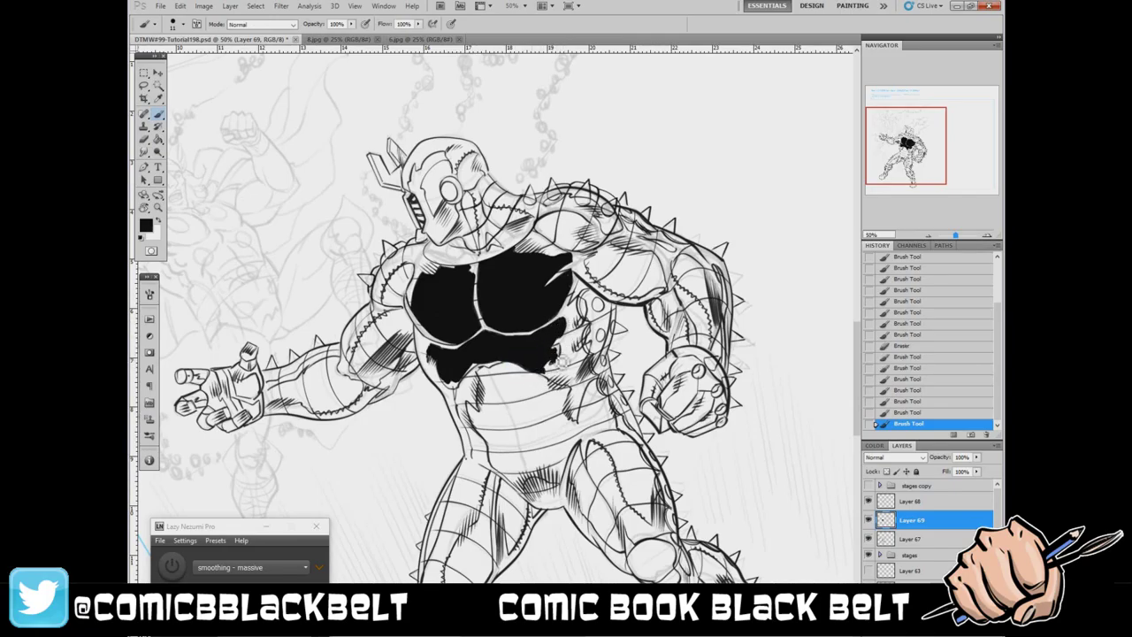
- Extend the black fill down the lower belly, trimming its shape with the Eraser
{"action": "mouse_move", "coordinate": [438, 368]}
{"action": "left_mouse_down"}
{"action": "mouse_move", "coordinate": [460, 400]}
{"action": "mouse_move", "coordinate": [509, 366]}
{"action": "mouse_move", "coordinate": [456, 393]}
{"action": "mouse_move", "coordinate": [466, 382]}
{"action": "mouse_move", "coordinate": [460, 403]}
{"action": "mouse_move", "coordinate": [479, 433]}
{"action": "mouse_move", "coordinate": [489, 403]}
{"action": "left_mouse_up"}
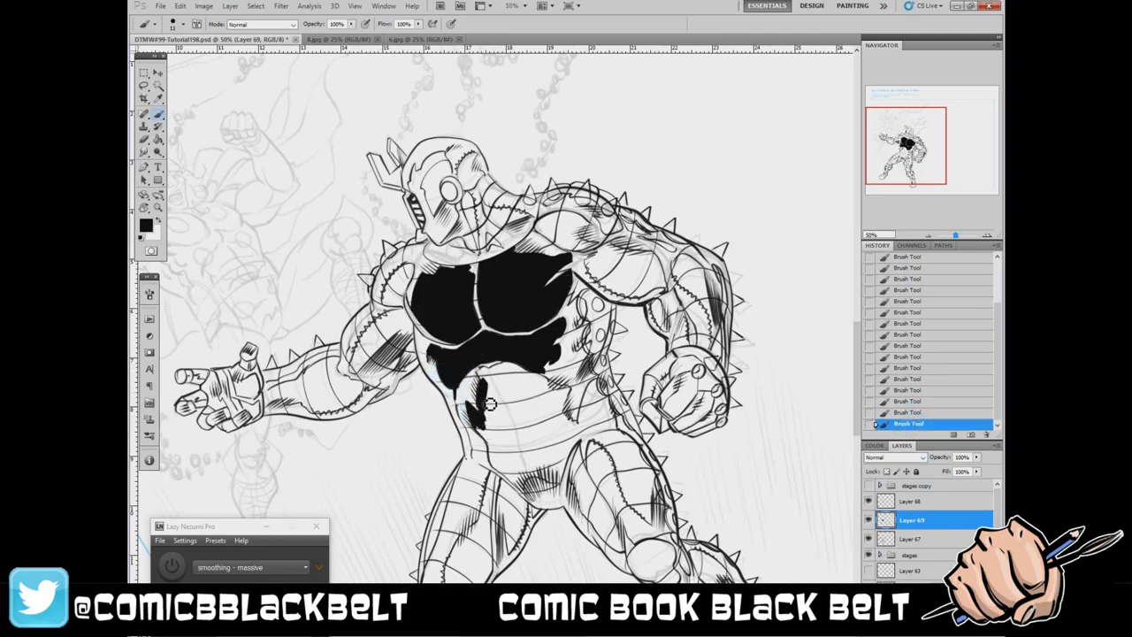
{"action": "key", "text": "e"}
{"action": "left_click_drag", "start_coordinate": [483, 363], "coordinate": [488, 371]}
{"action": "key", "text": "b"}
{"action": "mouse_move", "coordinate": [484, 370]}
{"action": "left_mouse_down"}
{"action": "mouse_move", "coordinate": [500, 402]}
{"action": "mouse_move", "coordinate": [516, 373]}
{"action": "mouse_move", "coordinate": [574, 396]}
{"action": "mouse_move", "coordinate": [485, 455]}
{"action": "mouse_move", "coordinate": [573, 422]}
{"action": "mouse_move", "coordinate": [566, 446]}
{"action": "mouse_move", "coordinate": [563, 408]}
{"action": "mouse_move", "coordinate": [521, 455]}
{"action": "mouse_move", "coordinate": [579, 473]}
{"action": "left_mouse_up"}
{"action": "mouse_move", "coordinate": [482, 428]}
{"action": "left_mouse_down"}
{"action": "mouse_move", "coordinate": [495, 463]}
{"action": "mouse_move", "coordinate": [495, 446]}
{"action": "mouse_move", "coordinate": [544, 477]}
{"action": "mouse_move", "coordinate": [531, 495]}
{"action": "left_mouse_up"}
- Hatch and fill the left upper arm shadow black, deepening it under the arm
{"action": "left_click", "coordinate": [145, 139]}
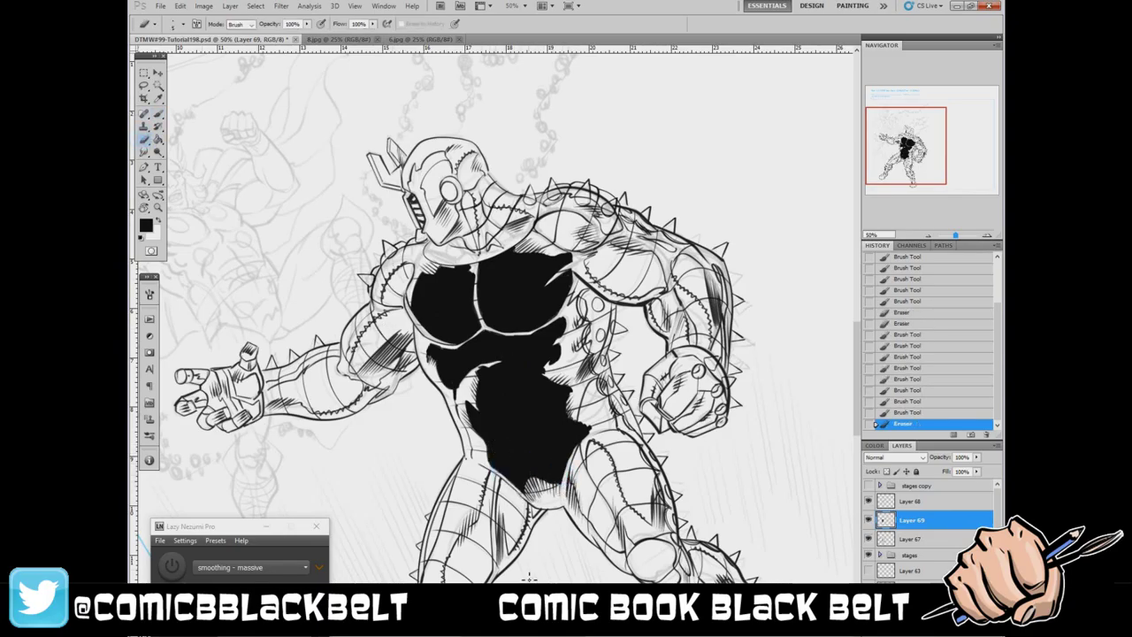
{"action": "left_click", "coordinate": [159, 114]}
{"action": "left_click_drag", "start_coordinate": [372, 355], "coordinate": [350, 375]}
{"action": "mouse_move", "coordinate": [393, 327]}
{"action": "left_mouse_down"}
{"action": "mouse_move", "coordinate": [357, 380]}
{"action": "mouse_move", "coordinate": [400, 376]}
{"action": "left_mouse_up"}
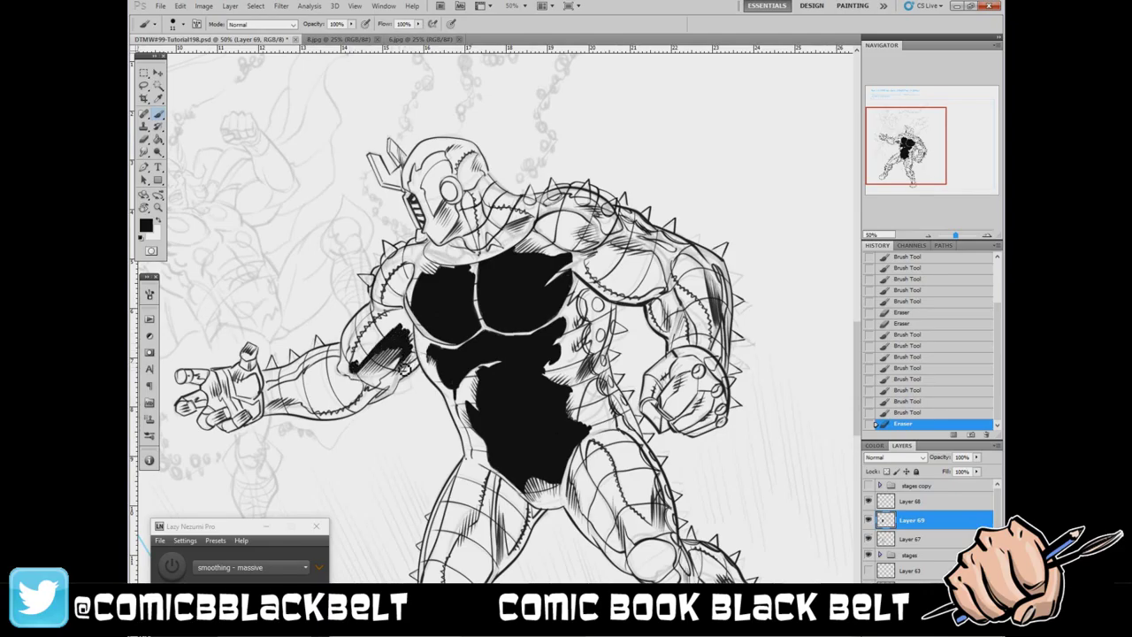
{"action": "left_click_drag", "start_coordinate": [389, 327], "coordinate": [350, 377]}
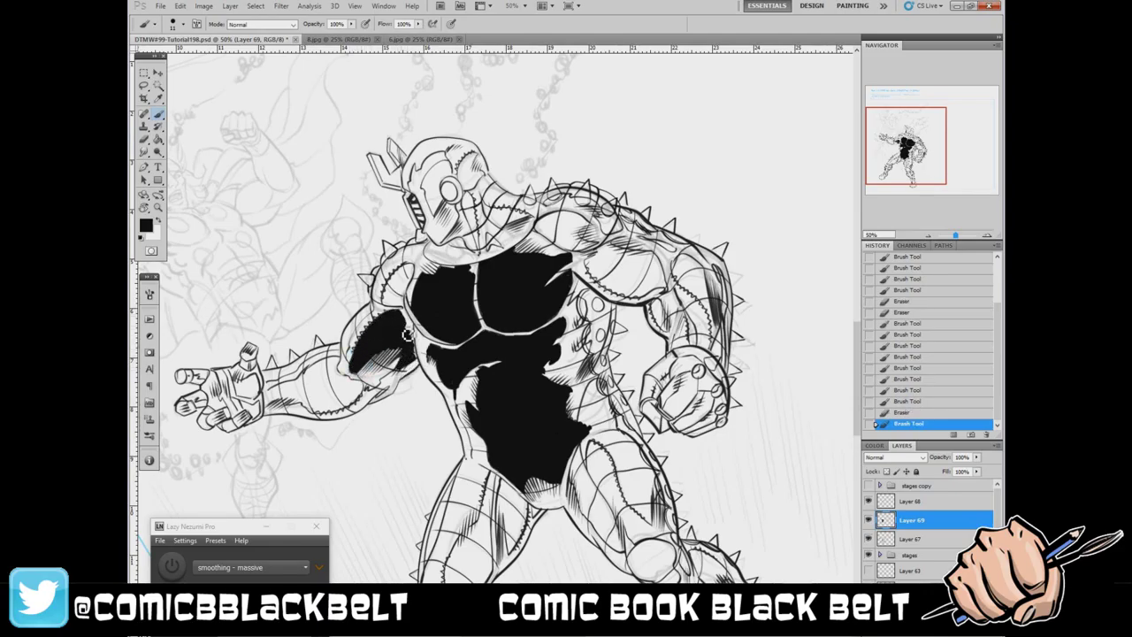
{"action": "mouse_move", "coordinate": [398, 318]}
{"action": "left_mouse_down"}
{"action": "mouse_move", "coordinate": [425, 364]}
{"action": "mouse_move", "coordinate": [377, 409]}
{"action": "left_mouse_up"}
{"action": "mouse_move", "coordinate": [416, 286]}
{"action": "left_mouse_down"}
{"action": "mouse_move", "coordinate": [409, 312]}
{"action": "mouse_move", "coordinate": [389, 265]}
{"action": "mouse_move", "coordinate": [396, 299]}
{"action": "left_mouse_up"}
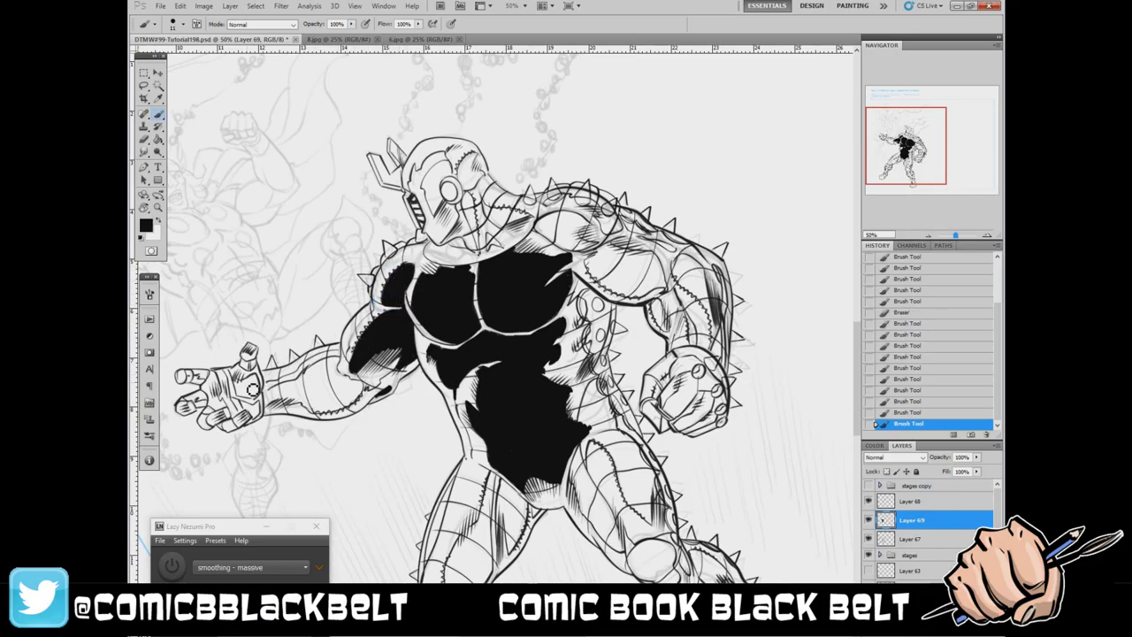
- Ink the outstretched hand and forearm with black shadow
{"action": "mouse_move", "coordinate": [243, 383]}
{"action": "left_mouse_down"}
{"action": "mouse_move", "coordinate": [256, 402]}
{"action": "mouse_move", "coordinate": [223, 389]}
{"action": "mouse_move", "coordinate": [230, 411]}
{"action": "mouse_move", "coordinate": [255, 392]}
{"action": "mouse_move", "coordinate": [237, 419]}
{"action": "mouse_move", "coordinate": [257, 421]}
{"action": "left_mouse_up"}
{"action": "right_click", "coordinate": [252, 373]}
{"action": "key", "text": "Escape"}
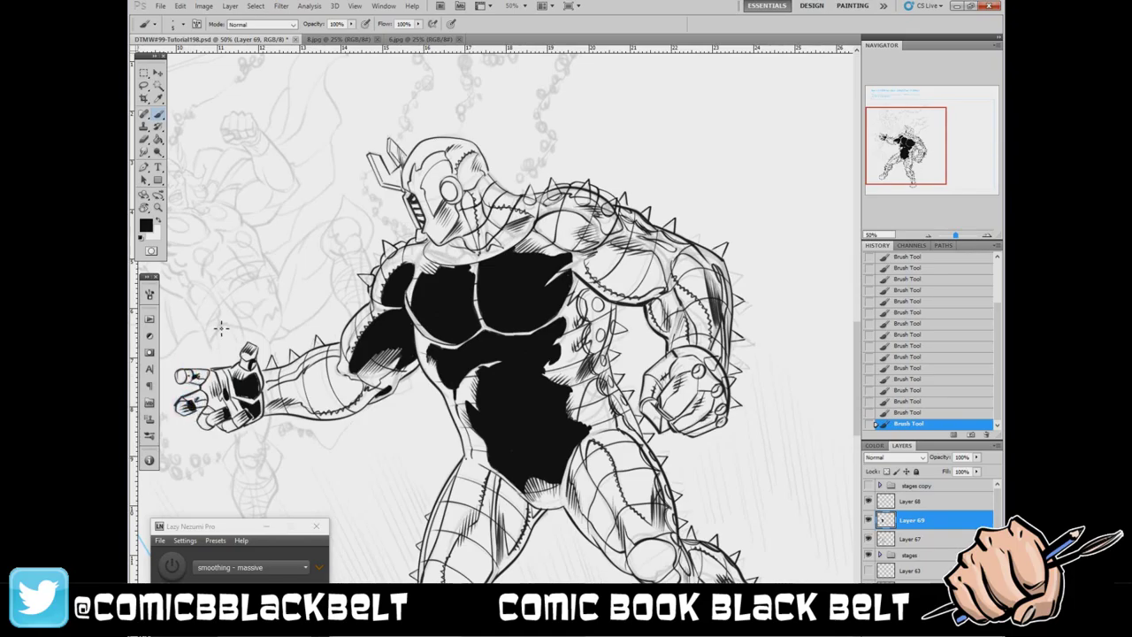
{"action": "left_click_drag", "start_coordinate": [261, 378], "coordinate": [270, 387]}
{"action": "left_click_drag", "start_coordinate": [495, 318], "coordinate": [531, 221]}
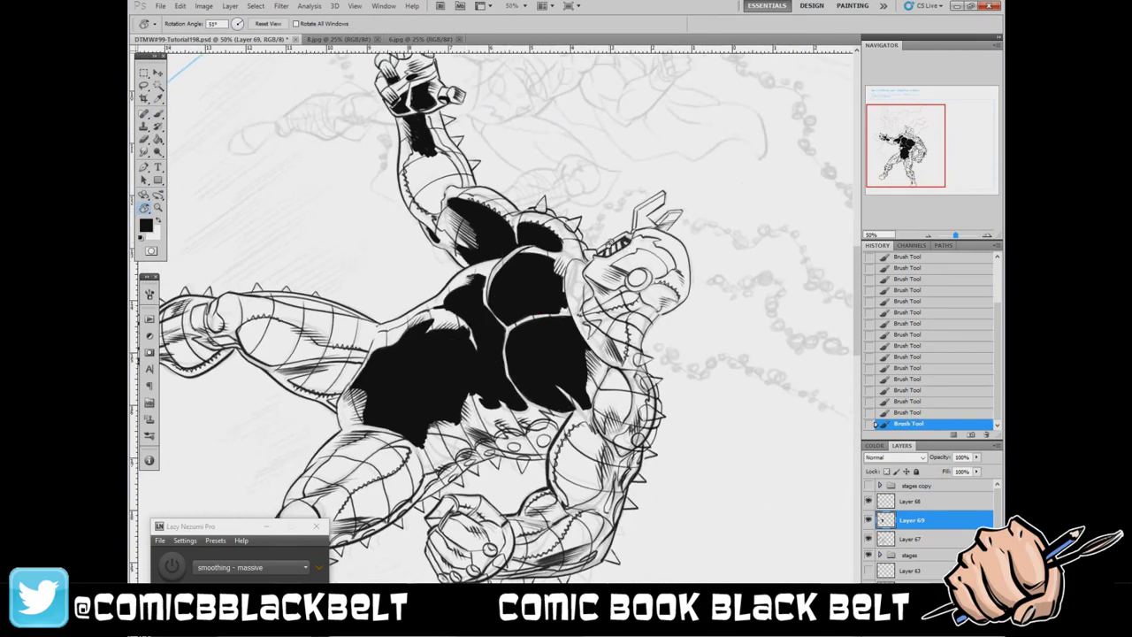
- Fill the raised forearm black and erase a stray patch near the armpit
{"action": "mouse_move", "coordinate": [419, 140]}
{"action": "left_mouse_down"}
{"action": "mouse_move", "coordinate": [412, 173]}
{"action": "mouse_move", "coordinate": [430, 189]}
{"action": "mouse_move", "coordinate": [454, 168]}
{"action": "mouse_move", "coordinate": [433, 212]}
{"action": "left_mouse_up"}
{"action": "mouse_move", "coordinate": [459, 153]}
{"action": "left_mouse_down"}
{"action": "mouse_move", "coordinate": [449, 190]}
{"action": "mouse_move", "coordinate": [460, 184]}
{"action": "mouse_move", "coordinate": [440, 217]}
{"action": "left_mouse_up"}
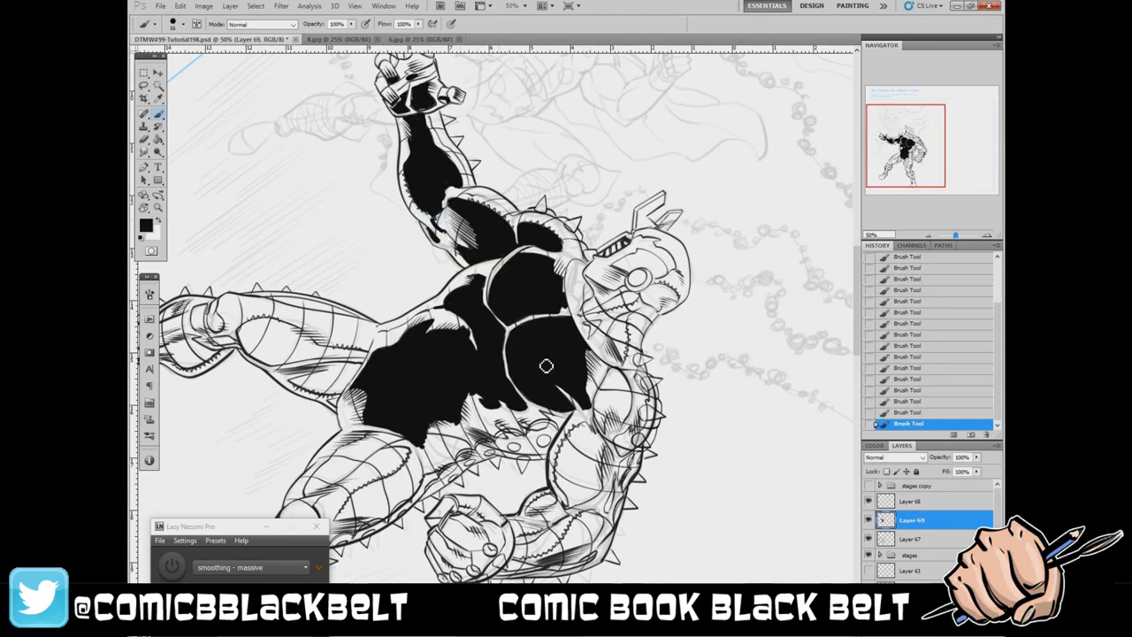
{"action": "key", "text": "Escape"}
{"action": "key", "text": "e"}
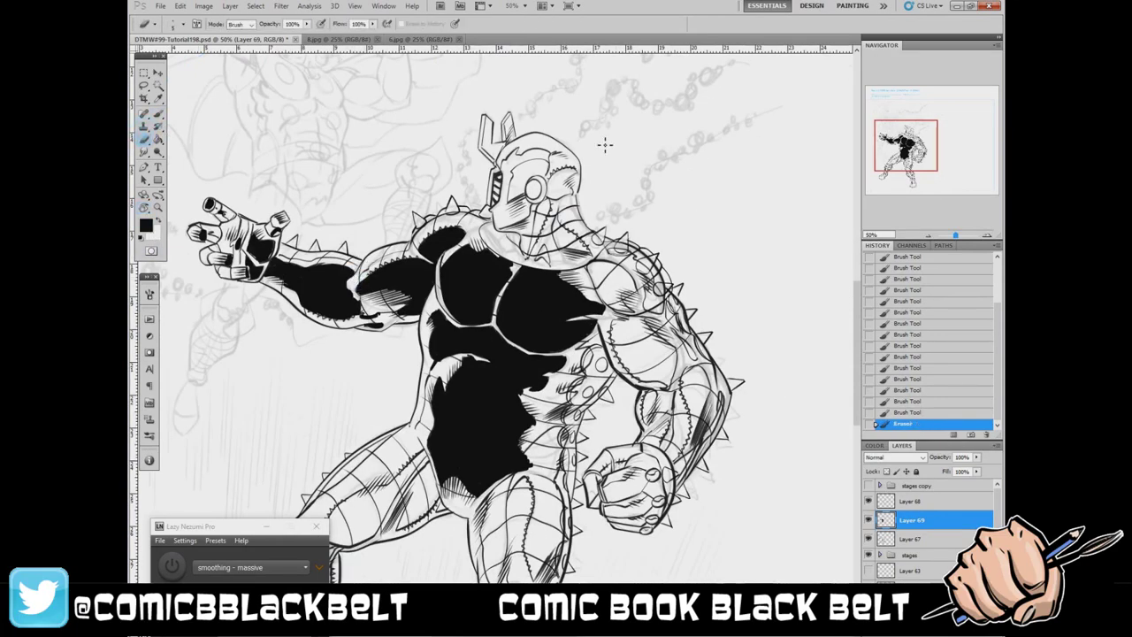
{"action": "left_click_drag", "start_coordinate": [357, 299], "coordinate": [368, 306]}
- Fill the neck and collar with solid black
{"action": "left_click", "coordinate": [158, 113]}
{"action": "mouse_move", "coordinate": [550, 198]}
{"action": "left_mouse_down"}
{"action": "mouse_move", "coordinate": [530, 225]}
{"action": "mouse_move", "coordinate": [541, 219]}
{"action": "mouse_move", "coordinate": [533, 252]}
{"action": "left_mouse_up"}
{"action": "left_click_drag", "start_coordinate": [527, 214], "coordinate": [504, 239]}
{"action": "left_click_drag", "start_coordinate": [555, 247], "coordinate": [541, 266]}
{"action": "key", "text": "e"}
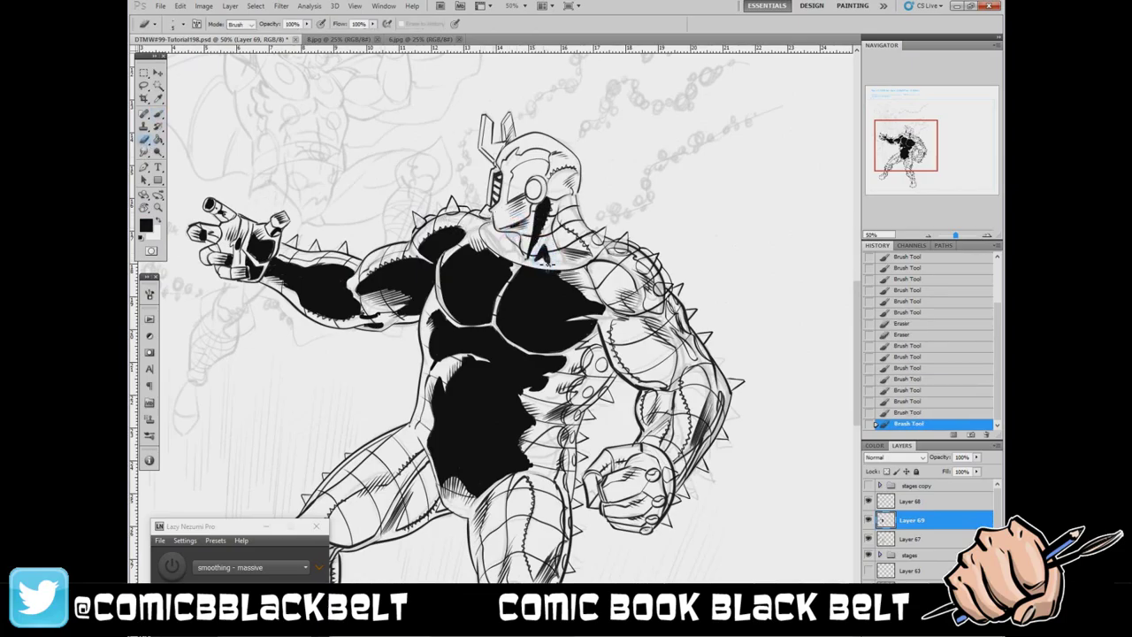
{"action": "key", "text": "b"}
- Fill the helmet eye socket black and hatch around it with a small brush
{"action": "left_click_drag", "start_coordinate": [555, 174], "coordinate": [562, 200]}
{"action": "right_click", "coordinate": [584, 175]}
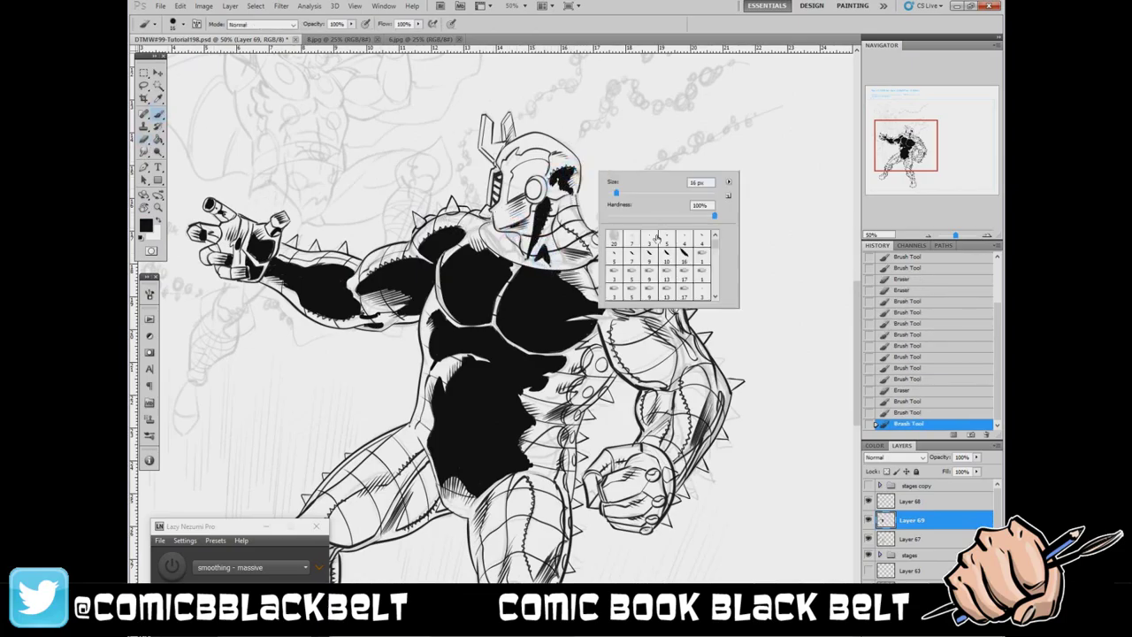
{"action": "double_click", "coordinate": [656, 236]}
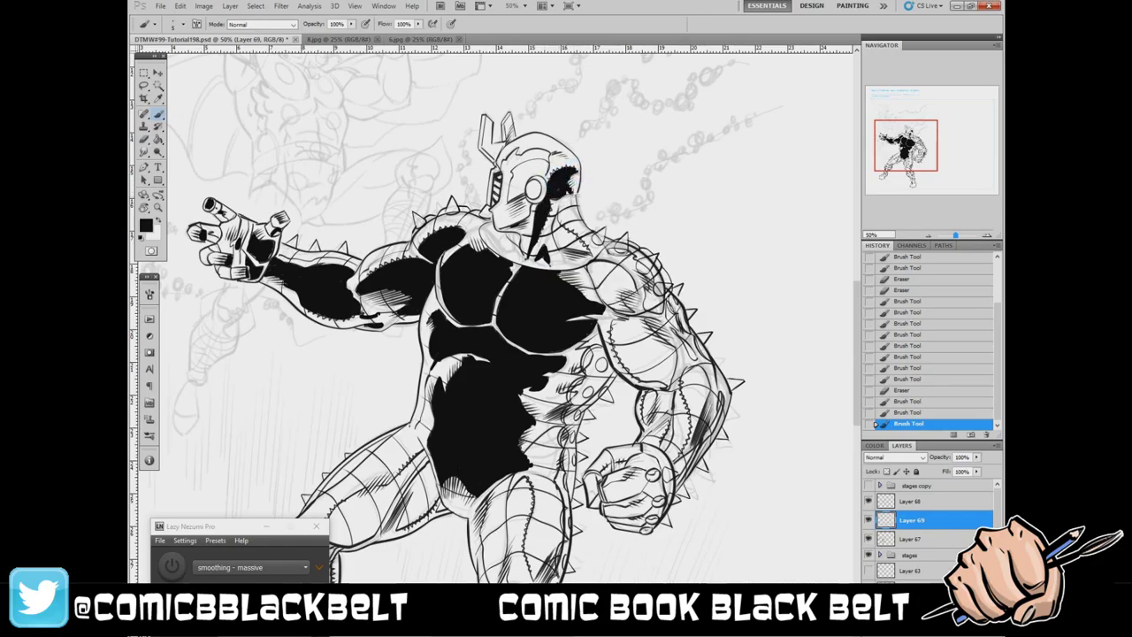
{"action": "left_click_drag", "start_coordinate": [562, 198], "coordinate": [553, 253]}
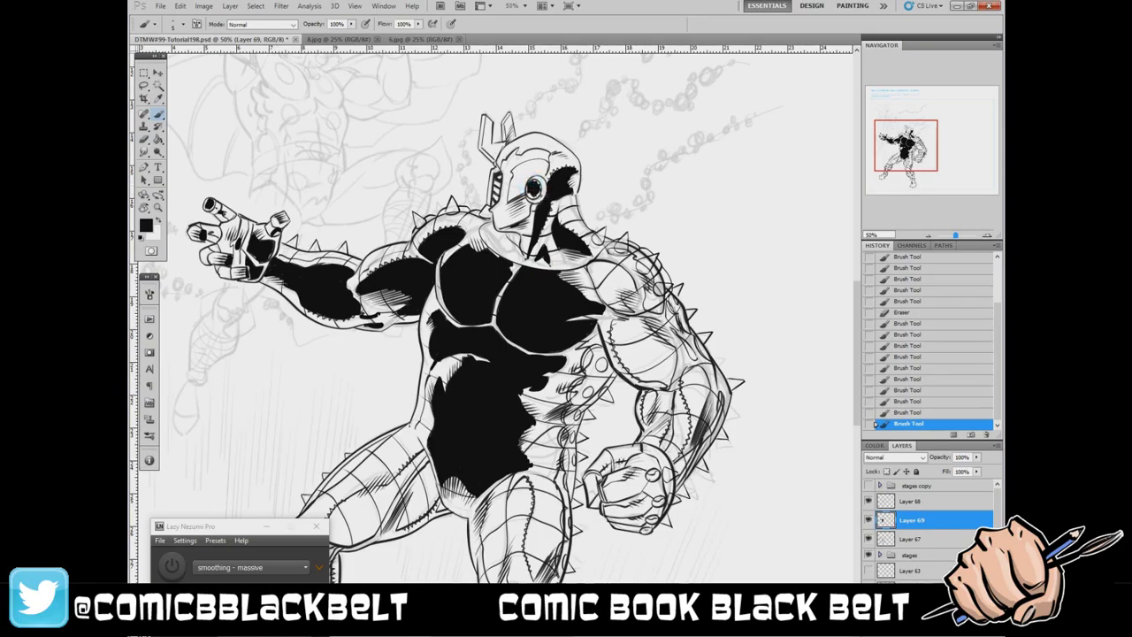
{"action": "left_click_drag", "start_coordinate": [529, 184], "coordinate": [514, 207]}
{"action": "left_click_drag", "start_coordinate": [527, 168], "coordinate": [508, 205]}
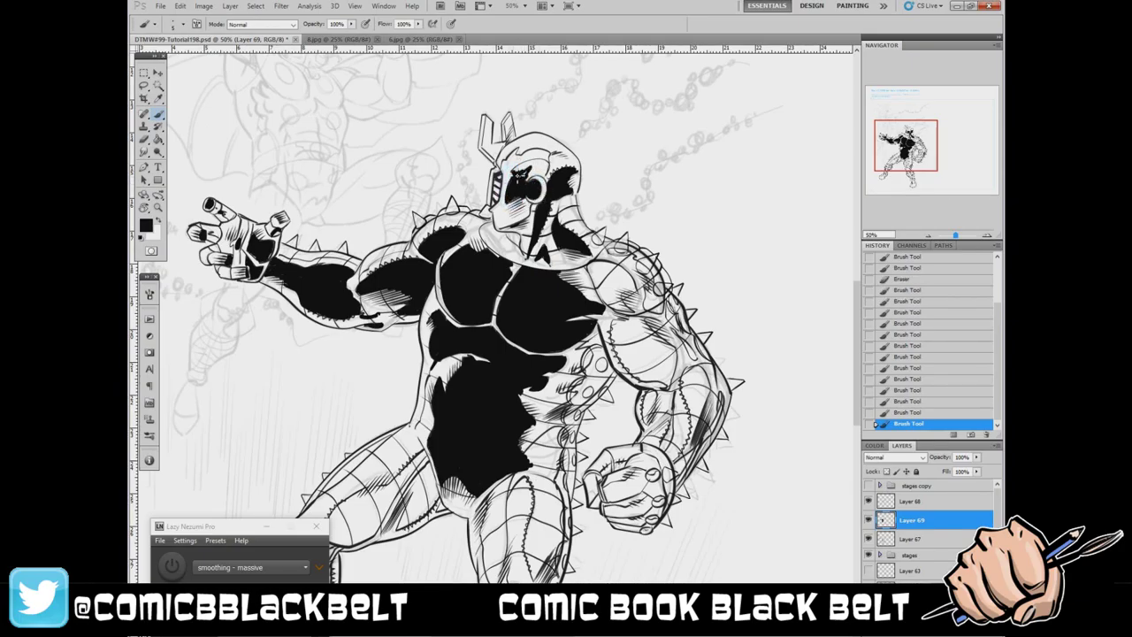
{"action": "mouse_move", "coordinate": [529, 165]}
{"action": "left_mouse_down"}
{"action": "mouse_move", "coordinate": [543, 184]}
{"action": "mouse_move", "coordinate": [530, 184]}
{"action": "mouse_move", "coordinate": [534, 200]}
{"action": "mouse_move", "coordinate": [509, 224]}
{"action": "left_mouse_up"}
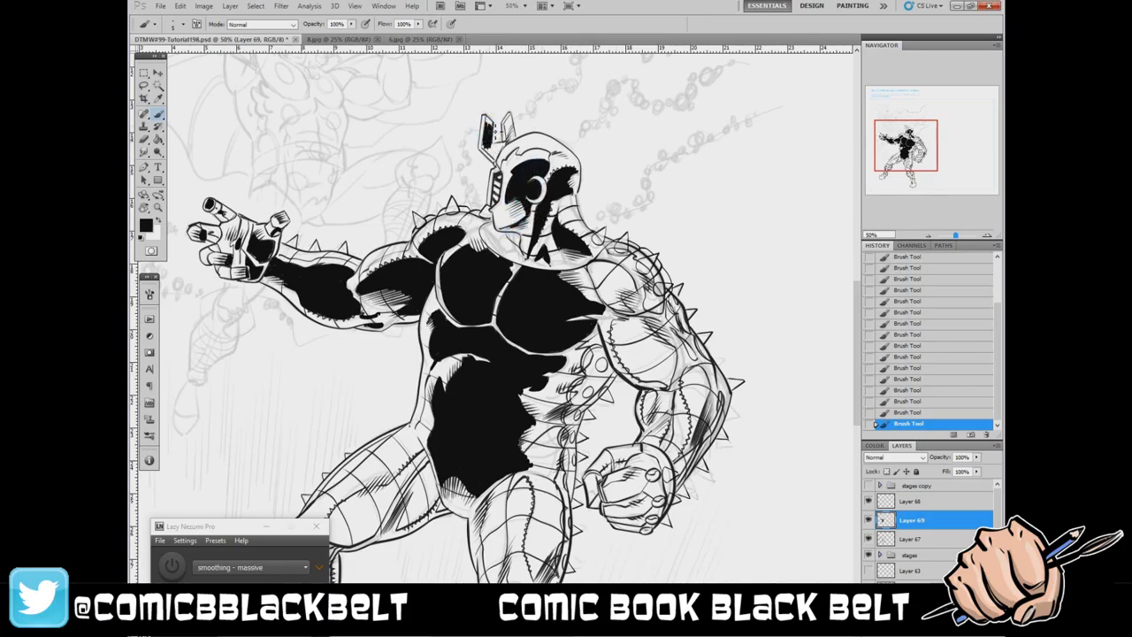
- Erase part of the helmet antenna and thicken its right edge
{"action": "key", "text": "e"}
{"action": "left_click_drag", "start_coordinate": [486, 113], "coordinate": [492, 122]}
{"action": "key", "text": "b"}
{"action": "left_click_drag", "start_coordinate": [508, 116], "coordinate": [511, 138]}
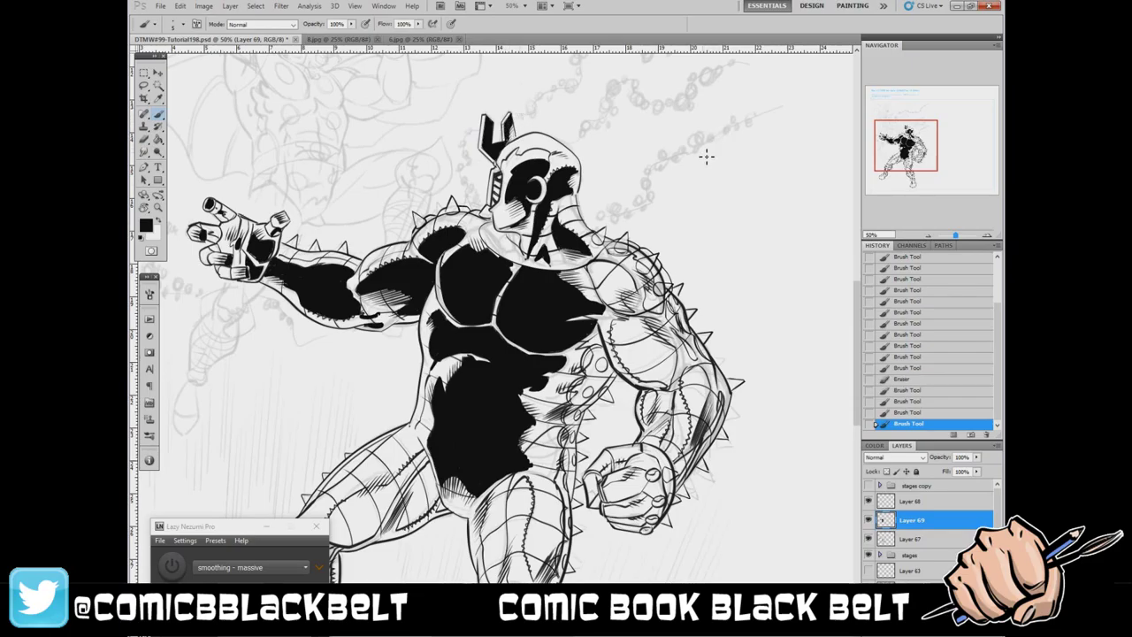
- Rotate the canvas about 45 degrees, undo a stroke, reset rotation, and hide the fills layer
{"action": "key", "text": "r"}
{"action": "mouse_move", "coordinate": [234, 193]}
{"action": "left_mouse_down"}
{"action": "mouse_move", "coordinate": [398, 358]}
{"action": "mouse_move", "coordinate": [405, 389]}
{"action": "left_mouse_up"}
{"action": "right_click", "coordinate": [398, 358]}
{"action": "key", "text": "Escape"}
{"action": "key", "text": "ctrl+z"}
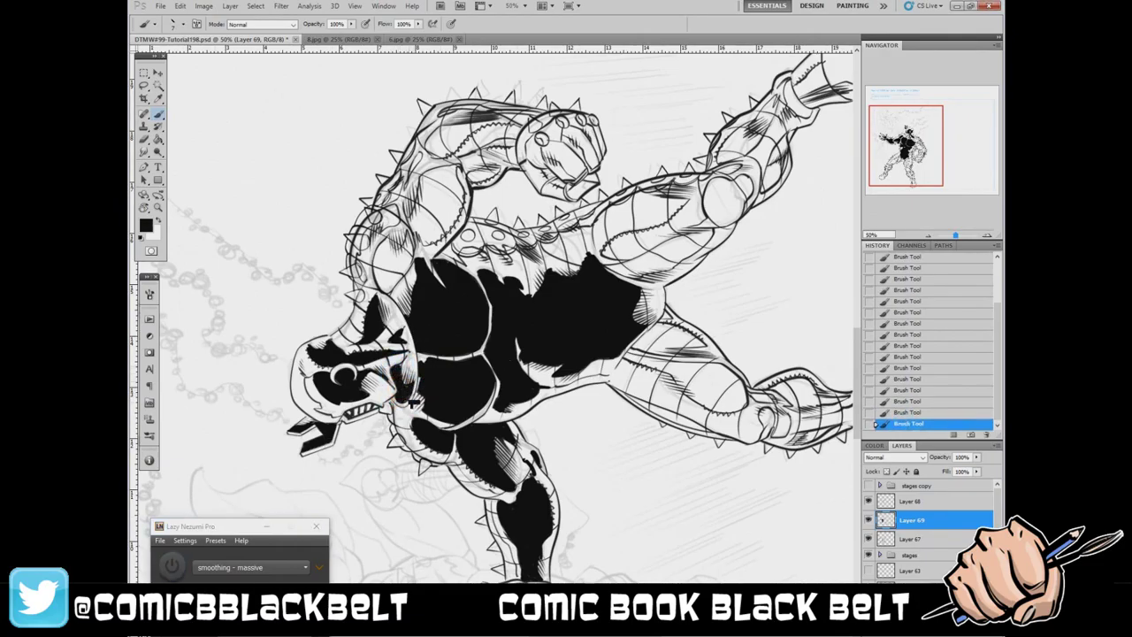
{"action": "key", "text": "r"}
{"action": "key", "text": "Escape"}
{"action": "left_click", "coordinate": [157, 113]}
{"action": "left_click", "coordinate": [868, 519]}
- Add white hatching over the neck, stepping back through History and restoring it
{"action": "left_click", "coordinate": [867, 520]}
{"action": "key", "text": "x"}
{"action": "left_click_drag", "start_coordinate": [500, 229], "coordinate": [526, 249]}
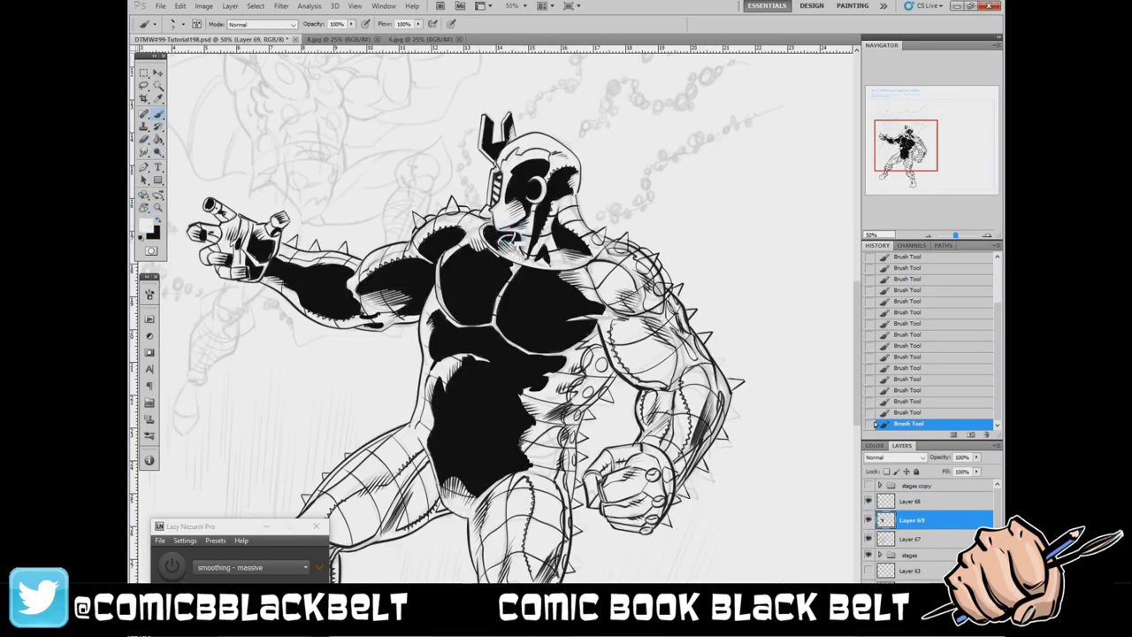
{"action": "left_click", "coordinate": [915, 412]}
{"action": "left_click", "coordinate": [919, 390]}
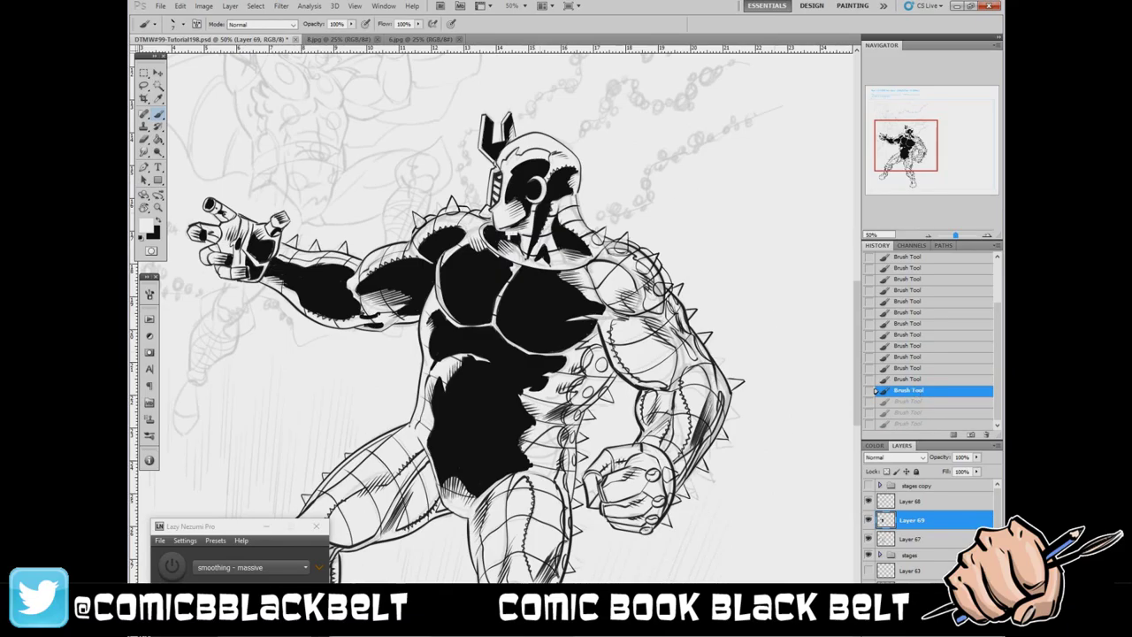
{"action": "left_click", "coordinate": [915, 423]}
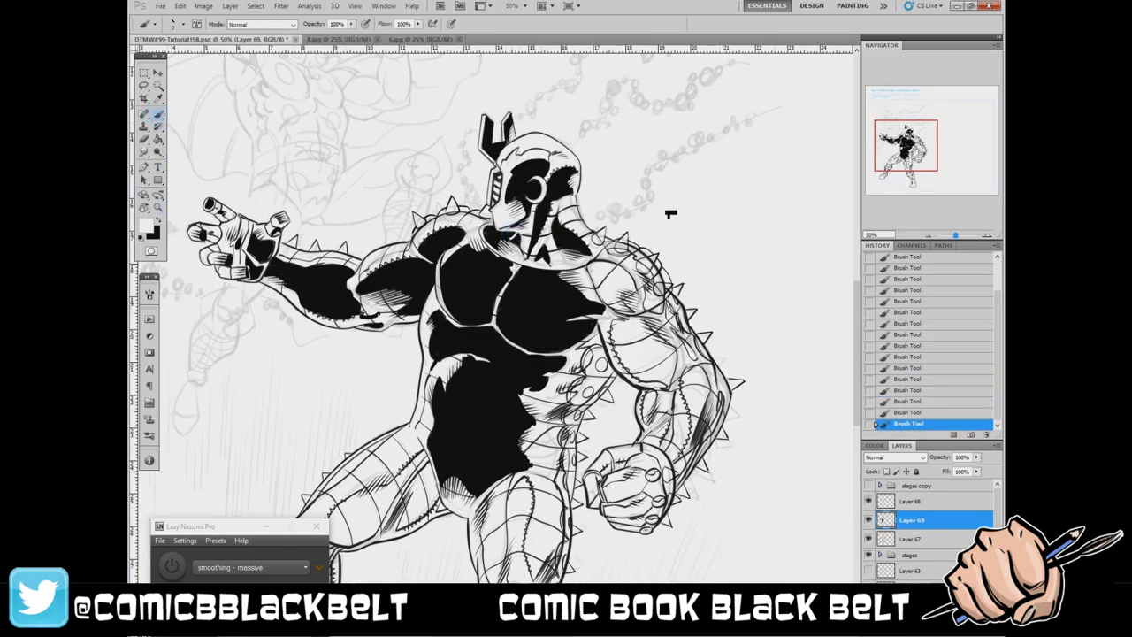
{"action": "scroll", "coordinate": [670, 214], "scroll_direction": "down", "scroll_amount": 3}
{"action": "scroll", "coordinate": [670, 214], "scroll_direction": "down", "scroll_amount": 3}
- Fill the shoulder, bicep and inner forearm shadow with black
{"action": "key", "text": "x"}
{"action": "right_click", "coordinate": [665, 237]}
{"action": "key", "text": "Escape"}
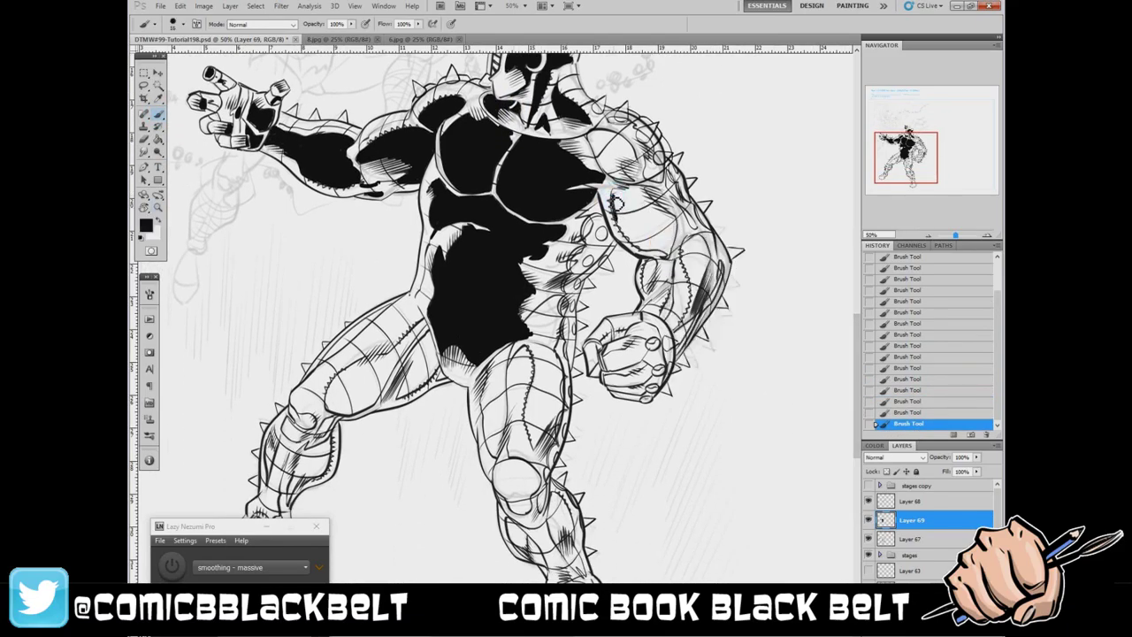
{"action": "mouse_move", "coordinate": [616, 203]}
{"action": "left_mouse_down"}
{"action": "mouse_move", "coordinate": [645, 226]}
{"action": "mouse_move", "coordinate": [633, 189]}
{"action": "mouse_move", "coordinate": [632, 205]}
{"action": "mouse_move", "coordinate": [663, 217]}
{"action": "mouse_move", "coordinate": [674, 255]}
{"action": "mouse_move", "coordinate": [647, 285]}
{"action": "mouse_move", "coordinate": [658, 276]}
{"action": "left_mouse_up"}
{"action": "mouse_move", "coordinate": [665, 320]}
{"action": "left_mouse_down"}
{"action": "mouse_move", "coordinate": [689, 245]}
{"action": "mouse_move", "coordinate": [688, 258]}
{"action": "left_mouse_up"}
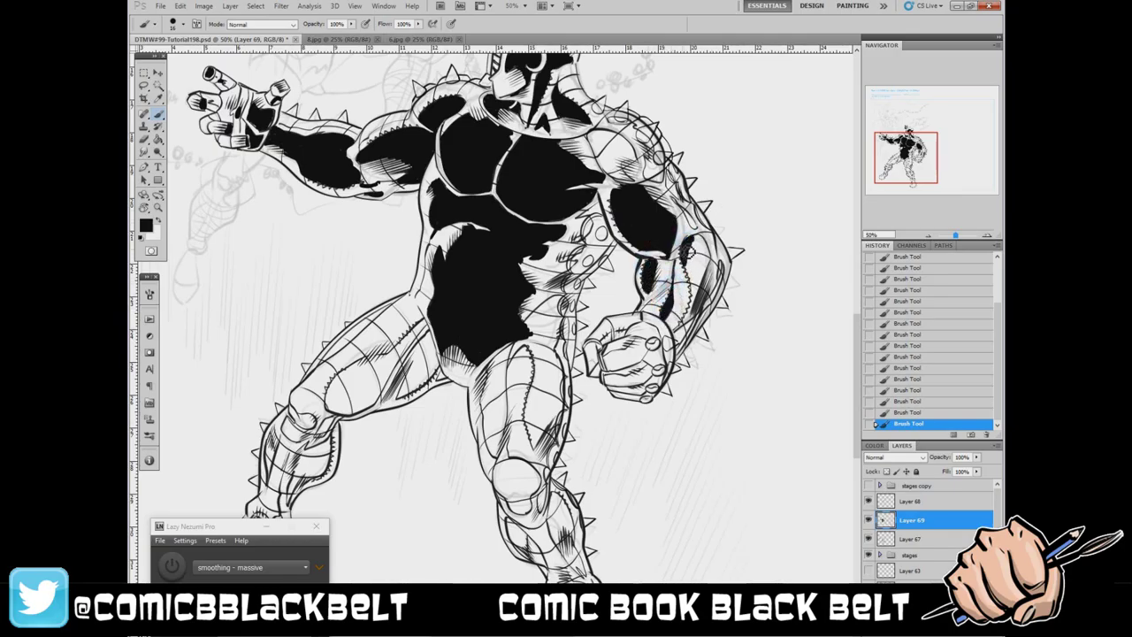
{"action": "mouse_move", "coordinate": [681, 336]}
{"action": "left_mouse_down"}
{"action": "mouse_move", "coordinate": [695, 281]}
{"action": "mouse_move", "coordinate": [687, 253]}
{"action": "mouse_move", "coordinate": [723, 274]}
{"action": "mouse_move", "coordinate": [672, 354]}
{"action": "left_mouse_up"}
- Switch to a different brush tip and undo the last ink stroke
{"action": "right_click", "coordinate": [716, 265]}
{"action": "double_click", "coordinate": [738, 283]}
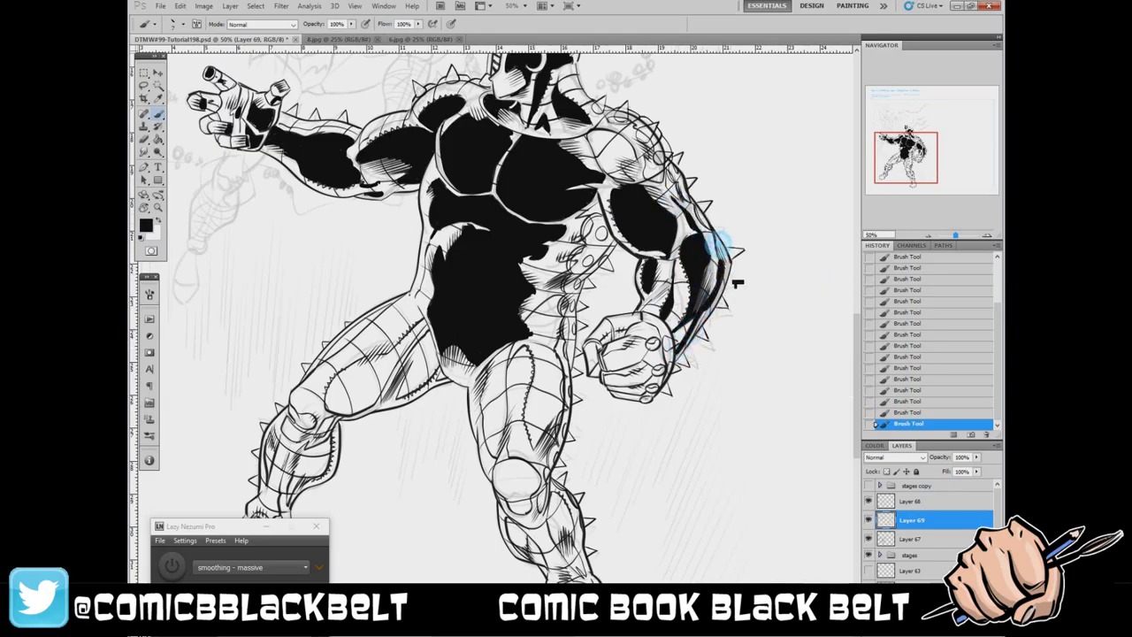
{"action": "right_click", "coordinate": [738, 283]}
{"action": "double_click", "coordinate": [738, 283]}
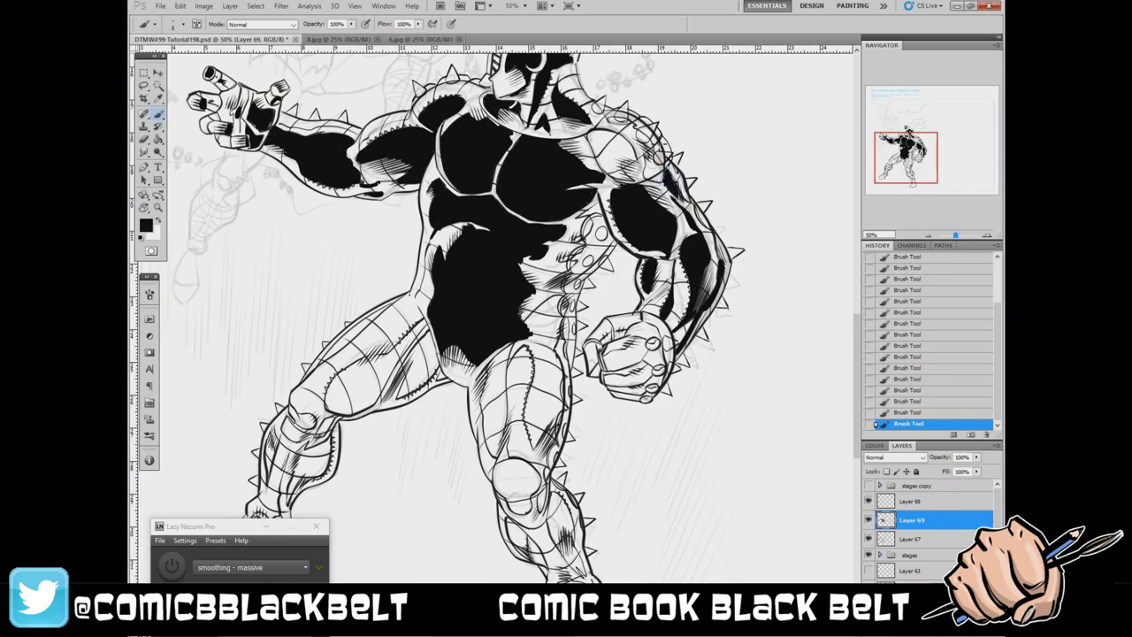
{"action": "key", "text": "ctrl+z"}
{"action": "key", "text": "ctrl+z"}
{"action": "scroll", "coordinate": [778, 229], "scroll_direction": "up", "scroll_amount": 2}
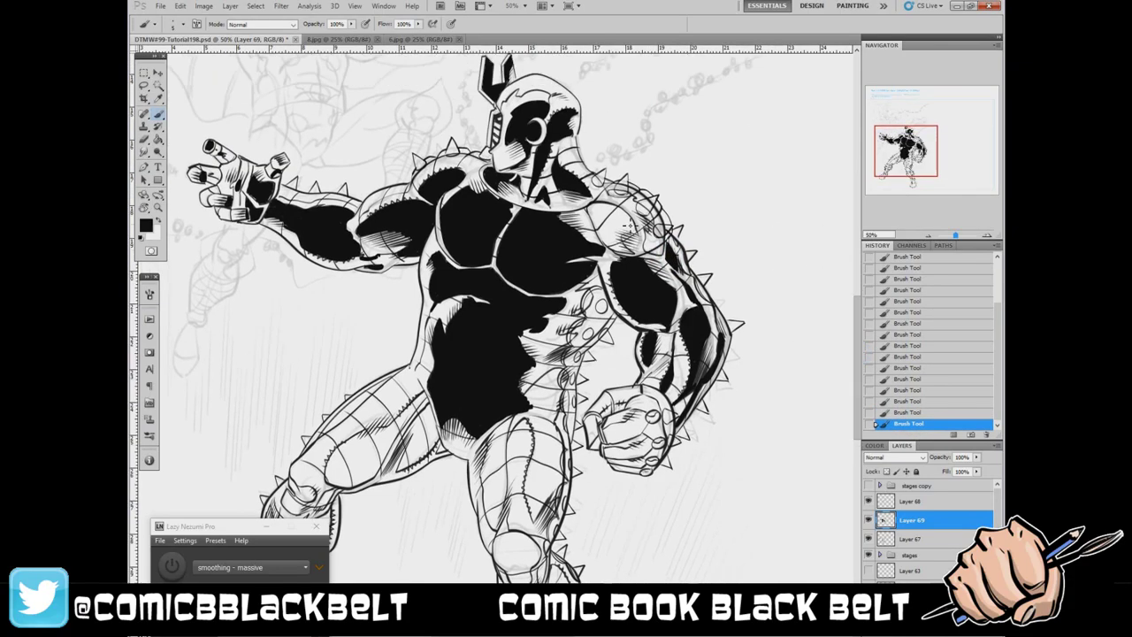
- Hatch the shoulder and chest armor and ink a line from helmet edge to shoulder
{"action": "mouse_move", "coordinate": [643, 239]}
{"action": "left_mouse_down"}
{"action": "mouse_move", "coordinate": [590, 209]}
{"action": "mouse_move", "coordinate": [620, 216]}
{"action": "mouse_move", "coordinate": [603, 235]}
{"action": "mouse_move", "coordinate": [594, 221]}
{"action": "left_mouse_up"}
{"action": "left_click_drag", "start_coordinate": [637, 260], "coordinate": [601, 235]}
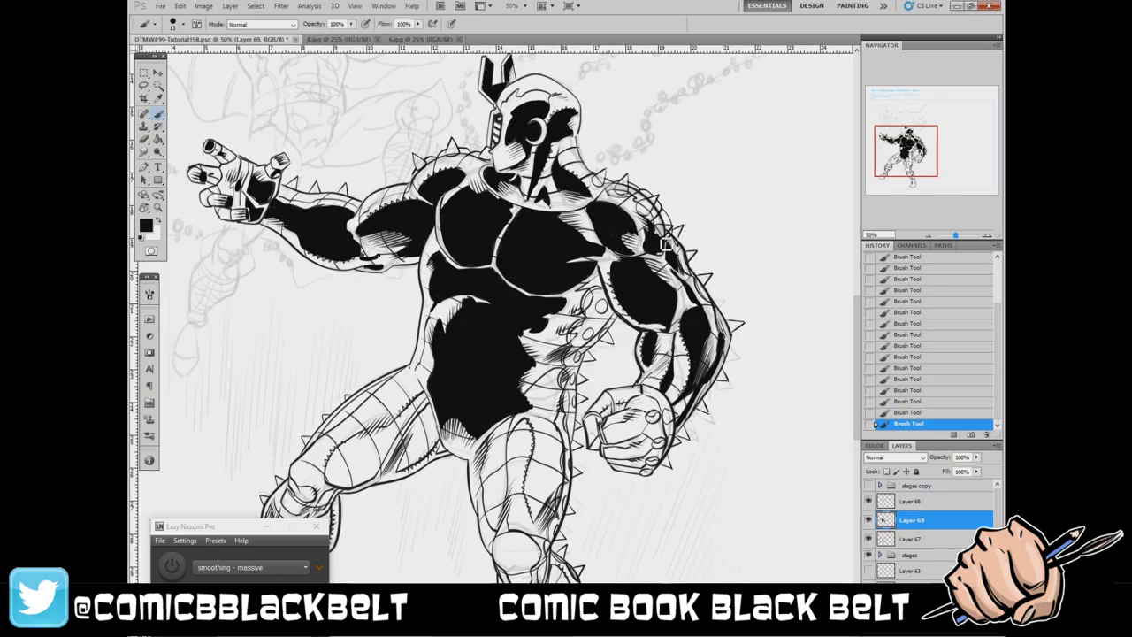
{"action": "left_click_drag", "start_coordinate": [665, 235], "coordinate": [645, 256]}
{"action": "left_click_drag", "start_coordinate": [557, 122], "coordinate": [600, 173]}
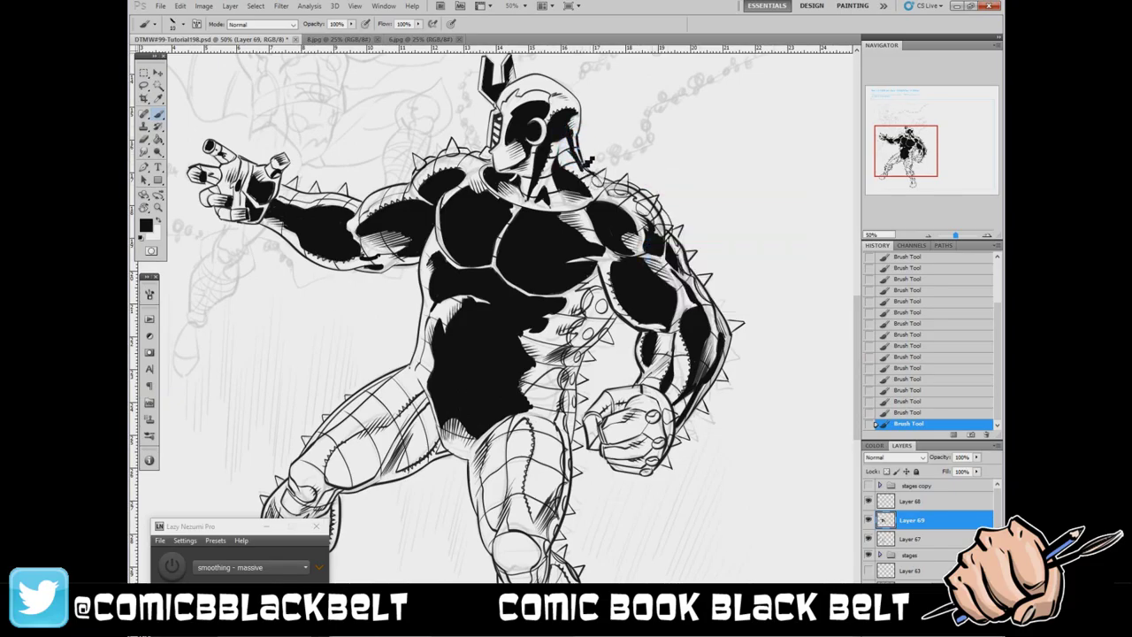
- Hatch the side of the torso from ribs to lower side with a new brush tip
{"action": "right_click", "coordinate": [619, 332]}
{"action": "double_click", "coordinate": [721, 369]}
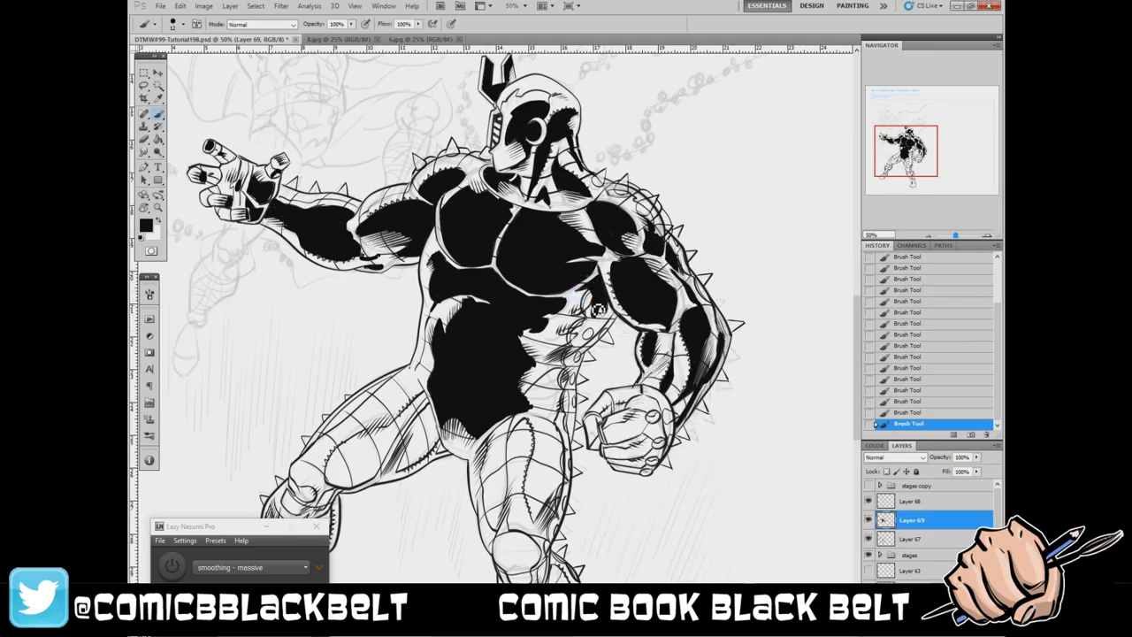
{"action": "left_click_drag", "start_coordinate": [599, 309], "coordinate": [558, 352]}
{"action": "left_click_drag", "start_coordinate": [576, 350], "coordinate": [610, 307]}
{"action": "mouse_move", "coordinate": [548, 381]}
{"action": "left_mouse_down"}
{"action": "mouse_move", "coordinate": [566, 398]}
{"action": "mouse_move", "coordinate": [557, 429]}
{"action": "mouse_move", "coordinate": [488, 451]}
{"action": "mouse_move", "coordinate": [522, 426]}
{"action": "mouse_move", "coordinate": [535, 458]}
{"action": "mouse_move", "coordinate": [532, 496]}
{"action": "left_mouse_up"}
- Fill the upper thigh and hip with solid black
{"action": "left_click_drag", "start_coordinate": [530, 447], "coordinate": [557, 500]}
{"action": "mouse_move", "coordinate": [557, 432]}
{"action": "left_mouse_down"}
{"action": "mouse_move", "coordinate": [564, 500]}
{"action": "mouse_move", "coordinate": [540, 522]}
{"action": "mouse_move", "coordinate": [490, 465]}
{"action": "mouse_move", "coordinate": [509, 508]}
{"action": "left_mouse_up"}
{"action": "mouse_move", "coordinate": [506, 460]}
{"action": "left_mouse_down"}
{"action": "mouse_move", "coordinate": [508, 548]}
{"action": "mouse_move", "coordinate": [491, 503]}
{"action": "left_mouse_up"}
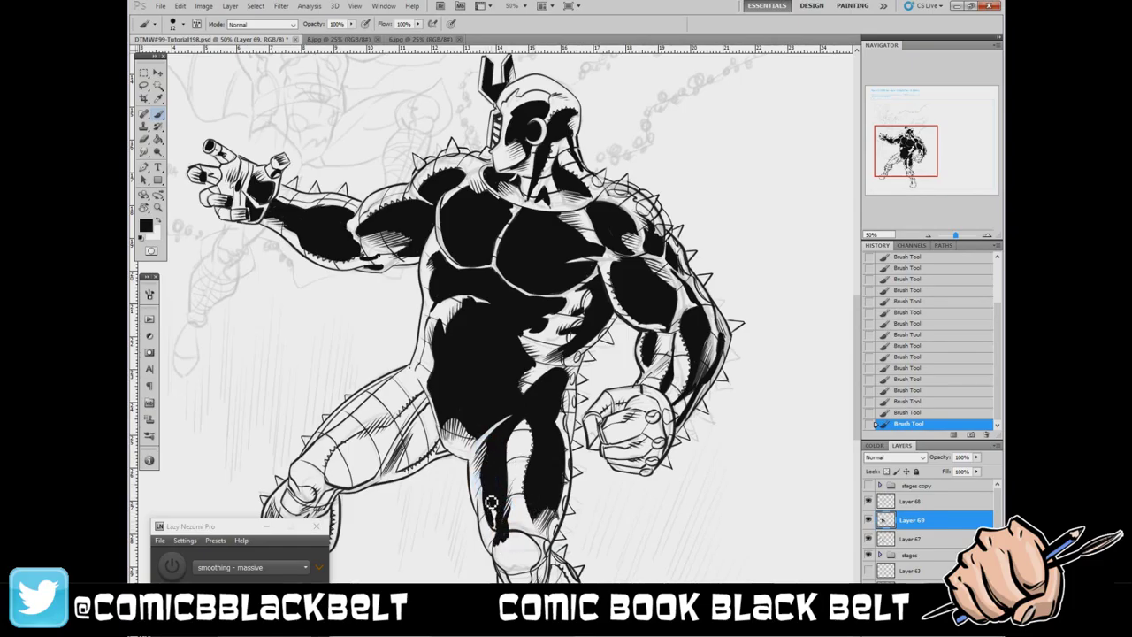
{"action": "scroll", "coordinate": [856, 332], "scroll_direction": "down", "scroll_amount": 3}
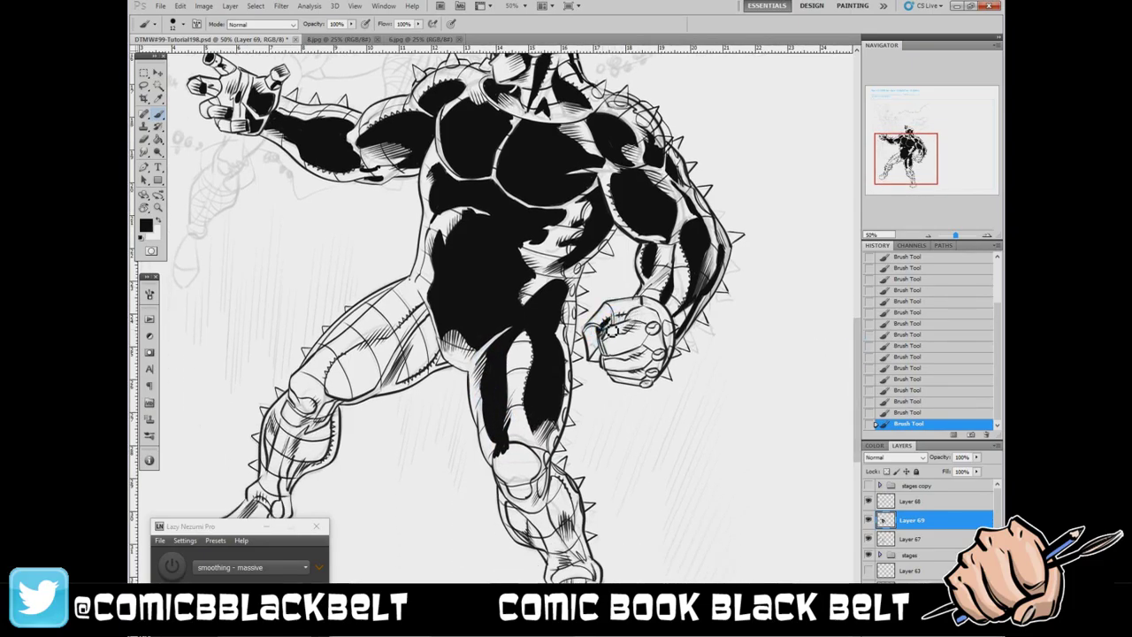
- Ink the top edge of the fist and erase stray ink around the knuckles
{"action": "mouse_move", "coordinate": [613, 322]}
{"action": "left_mouse_down"}
{"action": "mouse_move", "coordinate": [603, 329]}
{"action": "mouse_move", "coordinate": [626, 325]}
{"action": "mouse_move", "coordinate": [631, 370]}
{"action": "mouse_move", "coordinate": [658, 353]}
{"action": "mouse_move", "coordinate": [633, 374]}
{"action": "left_mouse_up"}
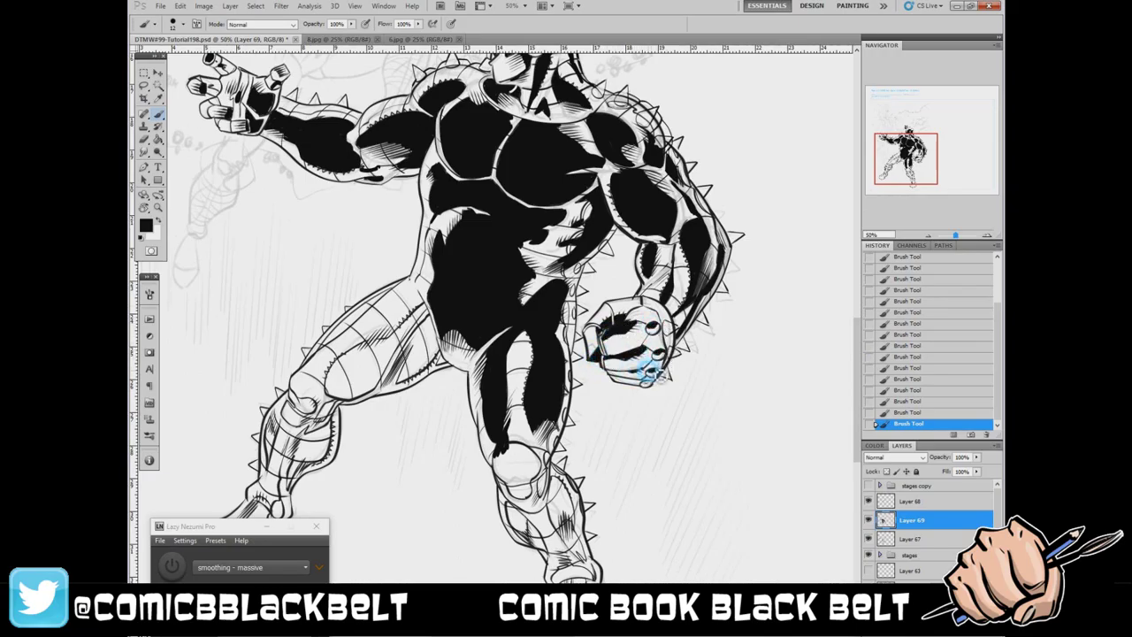
{"action": "key", "text": "e"}
{"action": "mouse_move", "coordinate": [608, 334]}
{"action": "left_mouse_down"}
{"action": "mouse_move", "coordinate": [623, 320]}
{"action": "mouse_move", "coordinate": [629, 331]}
{"action": "left_mouse_up"}
{"action": "left_click_drag", "start_coordinate": [619, 355], "coordinate": [619, 354]}
{"action": "left_click_drag", "start_coordinate": [610, 345], "coordinate": [621, 357]}
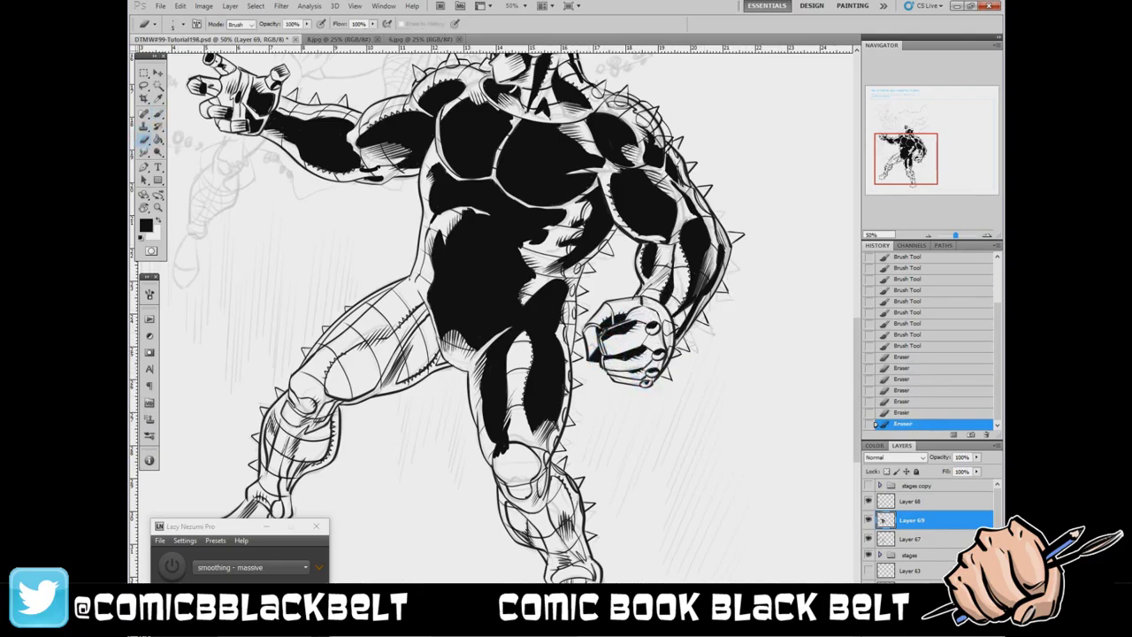
{"action": "key", "text": "b"}
- Fill the left thigh black, hatch the inner thigh, and thicken its upper contour
{"action": "left_click_drag", "start_coordinate": [856, 345], "coordinate": [855, 389]}
{"action": "mouse_move", "coordinate": [431, 275]}
{"action": "left_mouse_down"}
{"action": "mouse_move", "coordinate": [405, 308]}
{"action": "mouse_move", "coordinate": [510, 221]}
{"action": "mouse_move", "coordinate": [477, 259]}
{"action": "left_mouse_up"}
{"action": "left_click_drag", "start_coordinate": [467, 263], "coordinate": [404, 320]}
{"action": "mouse_move", "coordinate": [405, 319]}
{"action": "left_mouse_down"}
{"action": "mouse_move", "coordinate": [448, 307]}
{"action": "mouse_move", "coordinate": [484, 251]}
{"action": "mouse_move", "coordinate": [463, 311]}
{"action": "mouse_move", "coordinate": [509, 240]}
{"action": "mouse_move", "coordinate": [505, 281]}
{"action": "left_mouse_up"}
{"action": "left_click_drag", "start_coordinate": [530, 264], "coordinate": [518, 285]}
{"action": "left_click_drag", "start_coordinate": [541, 271], "coordinate": [525, 283]}
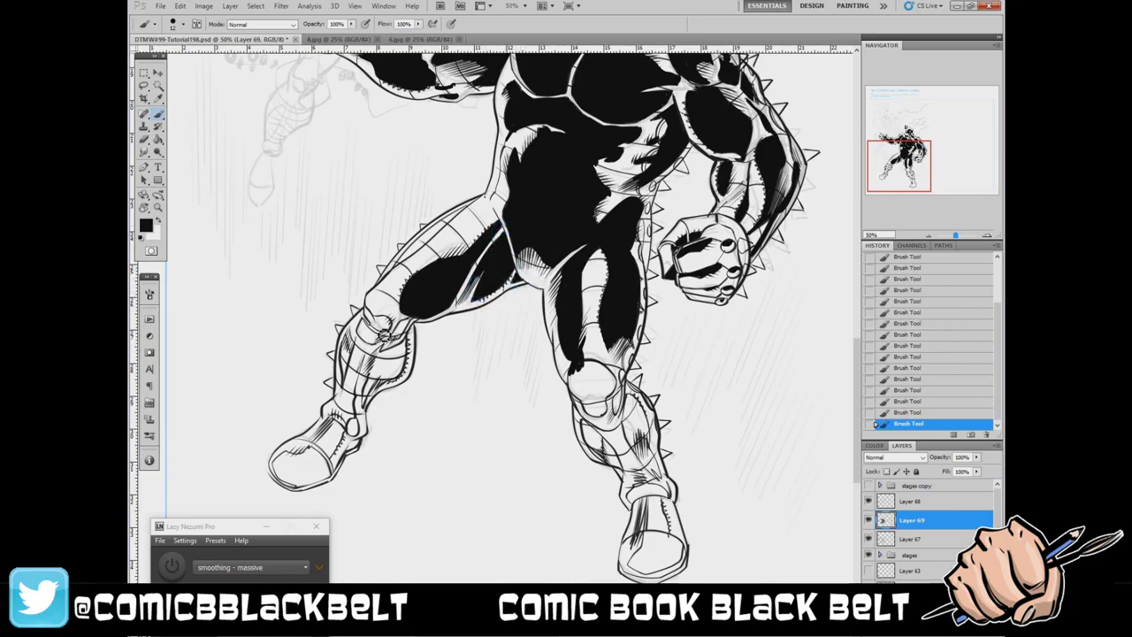
{"action": "left_click_drag", "start_coordinate": [399, 272], "coordinate": [459, 201]}
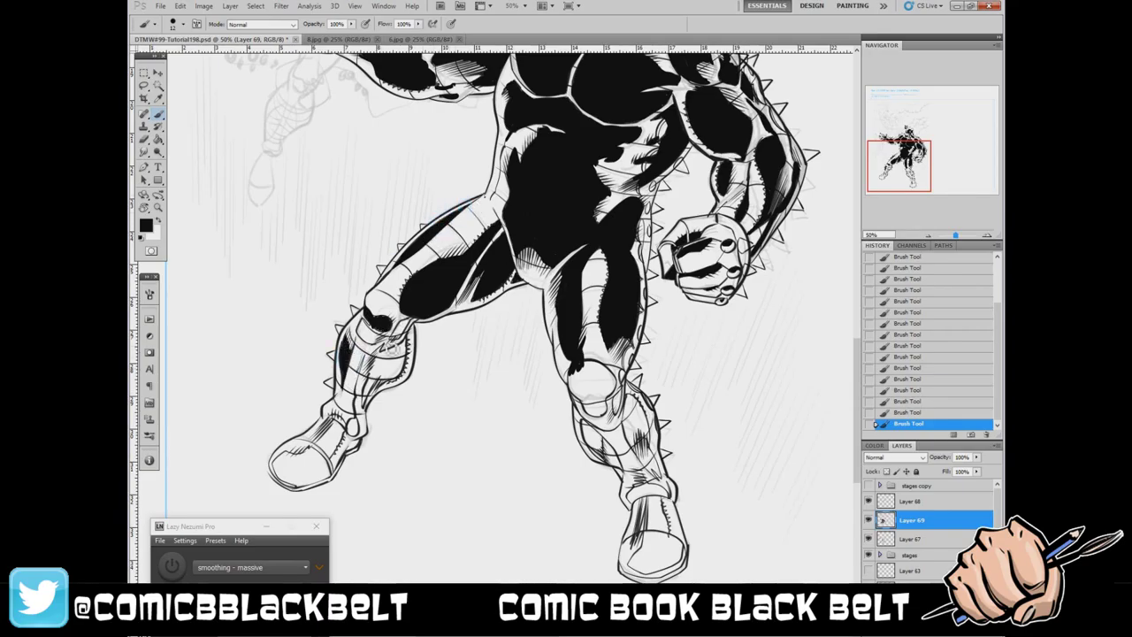
- Fill the left shin and ankle with black ink
{"action": "mouse_move", "coordinate": [372, 402]}
{"action": "left_mouse_down"}
{"action": "mouse_move", "coordinate": [409, 346]}
{"action": "mouse_move", "coordinate": [380, 321]}
{"action": "left_mouse_up"}
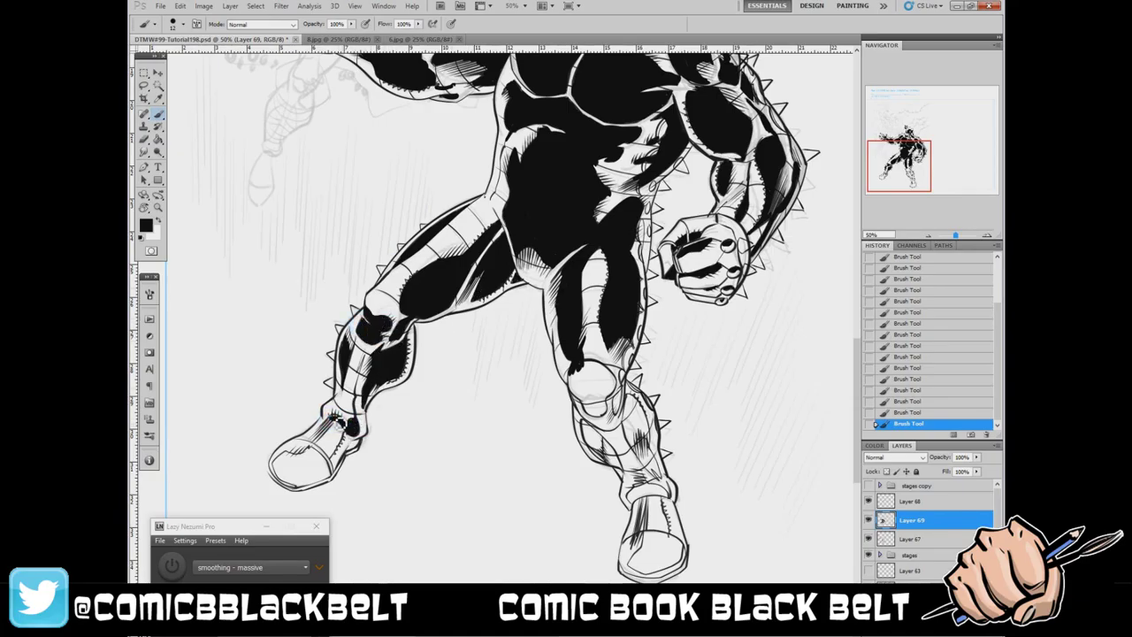
{"action": "mouse_move", "coordinate": [332, 415]}
{"action": "left_mouse_down"}
{"action": "mouse_move", "coordinate": [329, 449]}
{"action": "mouse_move", "coordinate": [341, 440]}
{"action": "left_mouse_up"}
{"action": "key", "text": "e"}
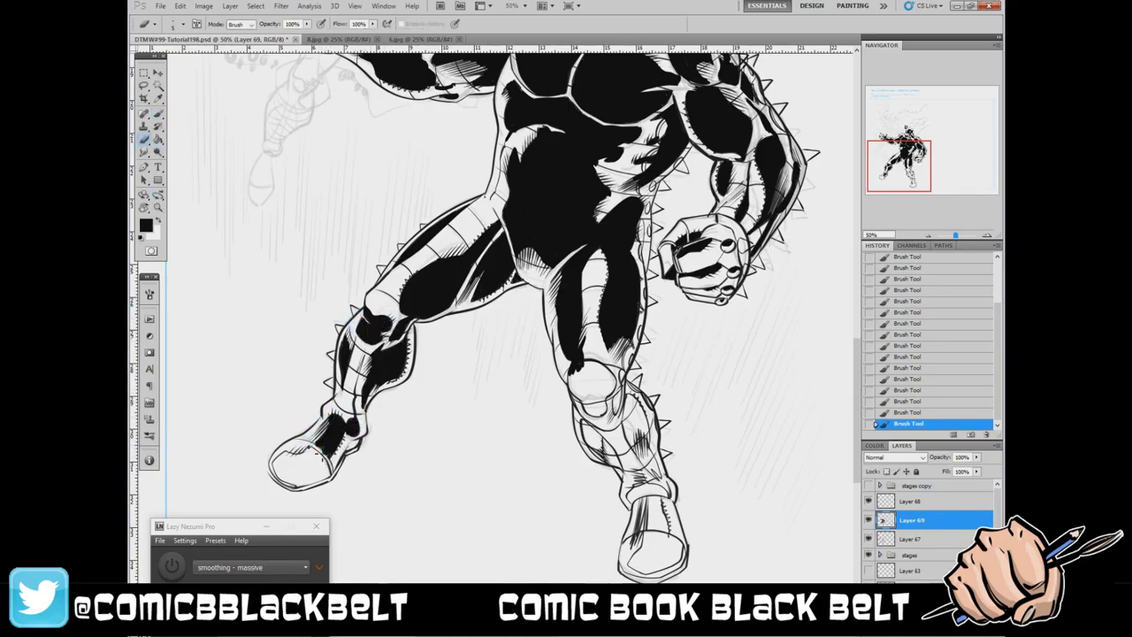
{"action": "key", "text": "b"}
{"action": "mouse_move", "coordinate": [286, 466]}
{"action": "left_mouse_down"}
{"action": "mouse_move", "coordinate": [442, 469]}
{"action": "mouse_move", "coordinate": [408, 486]}
{"action": "mouse_move", "coordinate": [438, 486]}
{"action": "mouse_move", "coordinate": [436, 462]}
{"action": "left_mouse_up"}
{"action": "left_click_drag", "start_coordinate": [348, 308], "coordinate": [619, 336]}
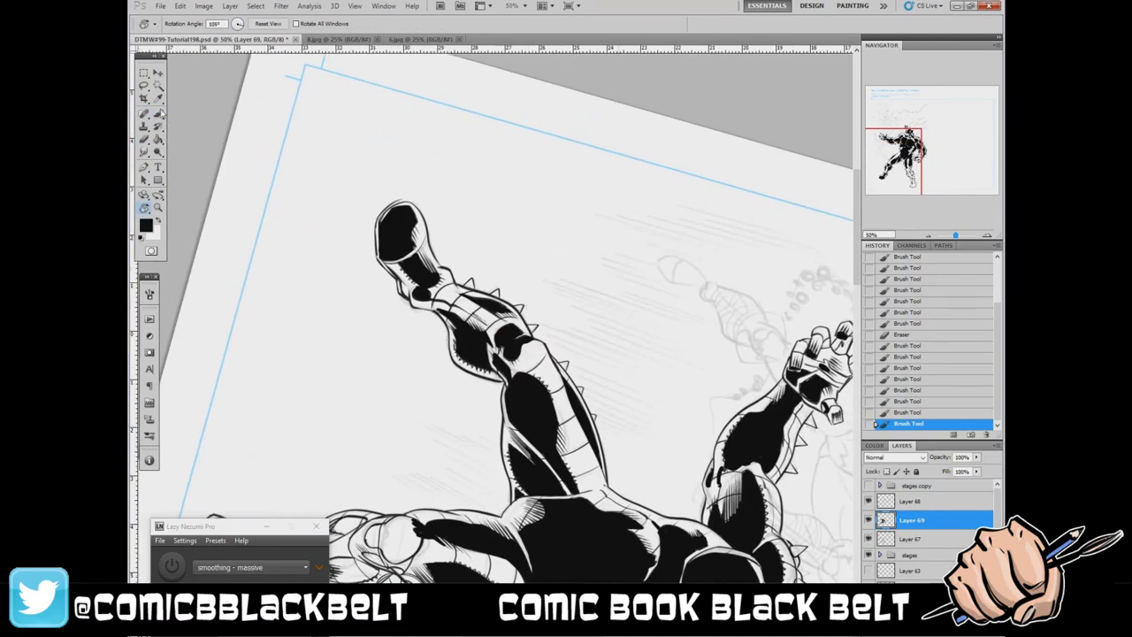
- Fill the boot tip with black ink
{"action": "right_click", "coordinate": [412, 222]}
{"action": "key", "text": "Return"}
{"action": "left_click", "coordinate": [382, 231]}
{"action": "key", "text": "e"}
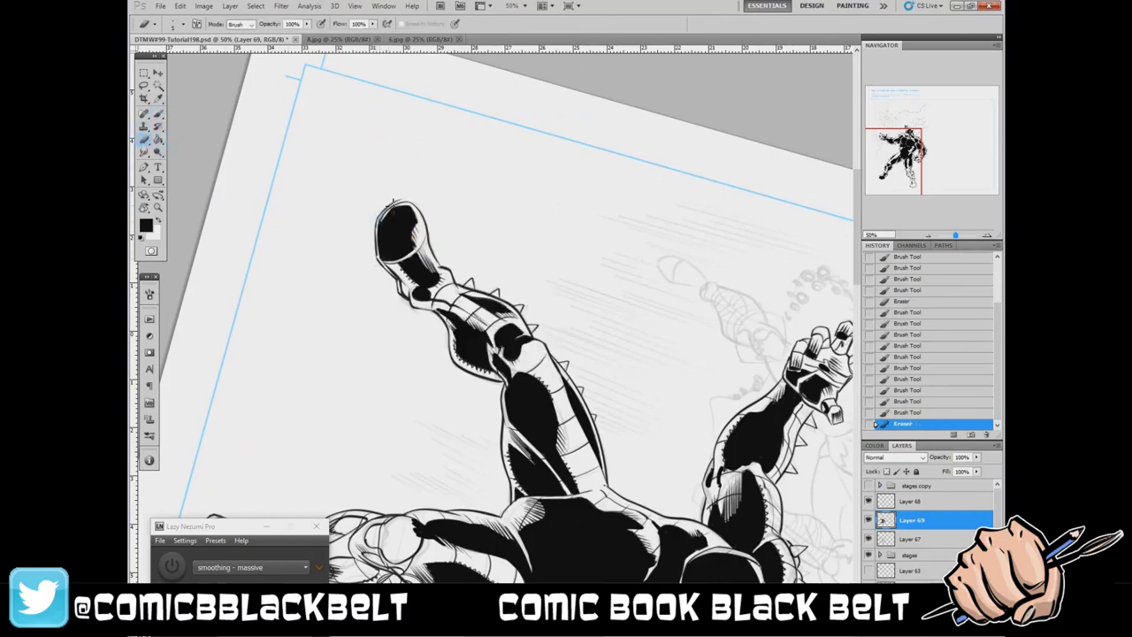
{"action": "key", "text": "b"}
- Fill the knee, calf and ankle with black ink and hatching
{"action": "right_click", "coordinate": [449, 391]}
{"action": "key", "text": "Return"}
{"action": "mouse_move", "coordinate": [427, 387]}
{"action": "left_mouse_down"}
{"action": "mouse_move", "coordinate": [451, 378]}
{"action": "mouse_move", "coordinate": [464, 393]}
{"action": "mouse_move", "coordinate": [446, 411]}
{"action": "mouse_move", "coordinate": [473, 397]}
{"action": "mouse_move", "coordinate": [442, 447]}
{"action": "left_mouse_up"}
{"action": "mouse_move", "coordinate": [431, 423]}
{"action": "left_mouse_down"}
{"action": "mouse_move", "coordinate": [451, 458]}
{"action": "mouse_move", "coordinate": [433, 416]}
{"action": "mouse_move", "coordinate": [504, 452]}
{"action": "left_mouse_up"}
{"action": "left_click_drag", "start_coordinate": [470, 389], "coordinate": [479, 404]}
{"action": "mouse_move", "coordinate": [509, 455]}
{"action": "left_mouse_down"}
{"action": "mouse_move", "coordinate": [473, 508]}
{"action": "mouse_move", "coordinate": [497, 504]}
{"action": "mouse_move", "coordinate": [491, 523]}
{"action": "mouse_move", "coordinate": [504, 541]}
{"action": "left_mouse_up"}
- Fill the boot from ankle to toe, clean its left edge, and zoom out
{"action": "mouse_move", "coordinate": [504, 522]}
{"action": "left_mouse_down"}
{"action": "mouse_move", "coordinate": [491, 564]}
{"action": "mouse_move", "coordinate": [523, 566]}
{"action": "left_mouse_up"}
{"action": "key", "text": "r"}
{"action": "mouse_move", "coordinate": [495, 531]}
{"action": "left_mouse_down"}
{"action": "mouse_move", "coordinate": [282, 373]}
{"action": "mouse_move", "coordinate": [265, 403]}
{"action": "left_mouse_up"}
{"action": "left_click", "coordinate": [144, 139]}
{"action": "left_click_drag", "start_coordinate": [269, 354], "coordinate": [264, 413]}
{"action": "key", "text": "z"}
{"action": "left_click", "coordinate": [517, 429], "text": "alt"}
- Duplicate Layer 68 and invert the copy into white lines
{"action": "right_click", "coordinate": [901, 501]}
{"action": "left_click", "coordinate": [911, 292]}
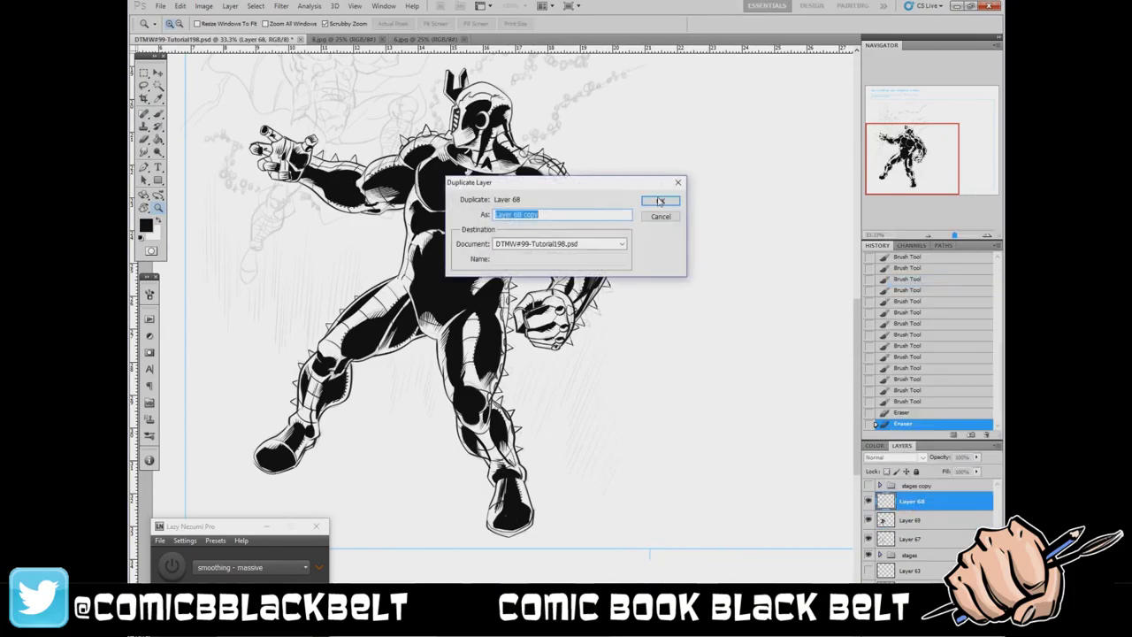
{"action": "key", "text": "Return"}
{"action": "left_click", "coordinate": [204, 5]}
{"action": "left_click", "coordinate": [357, 148]}
- Duplicate and nudge the white copy left, merge the copies, and move them below Layer 68
{"action": "key", "text": "ctrl+j"}
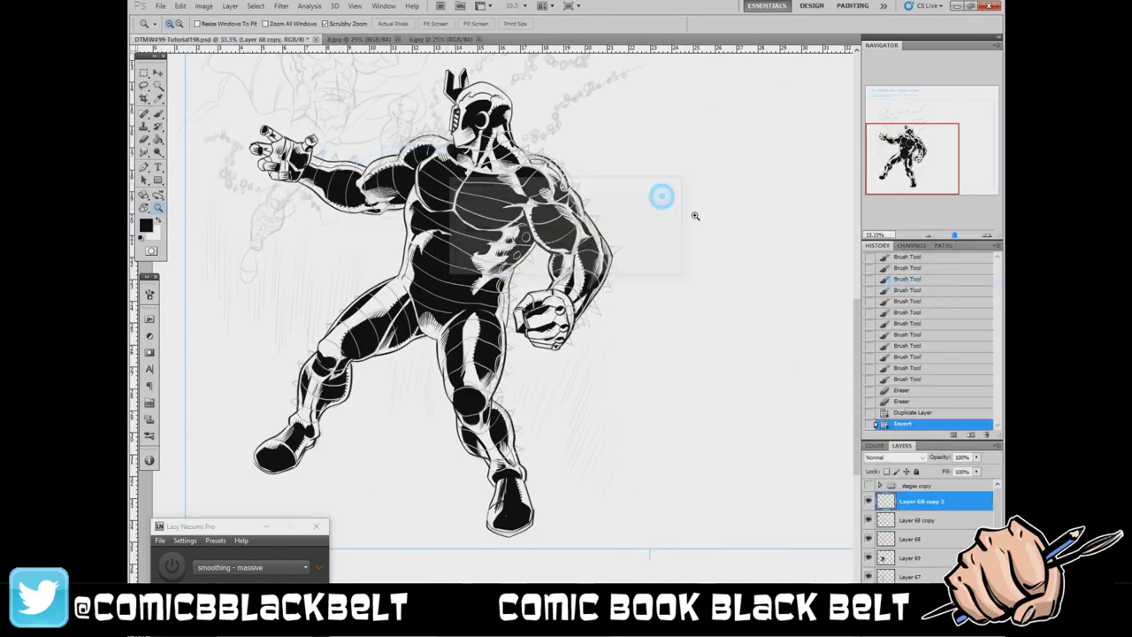
{"action": "key", "text": "v"}
{"action": "key", "text": "Left"}
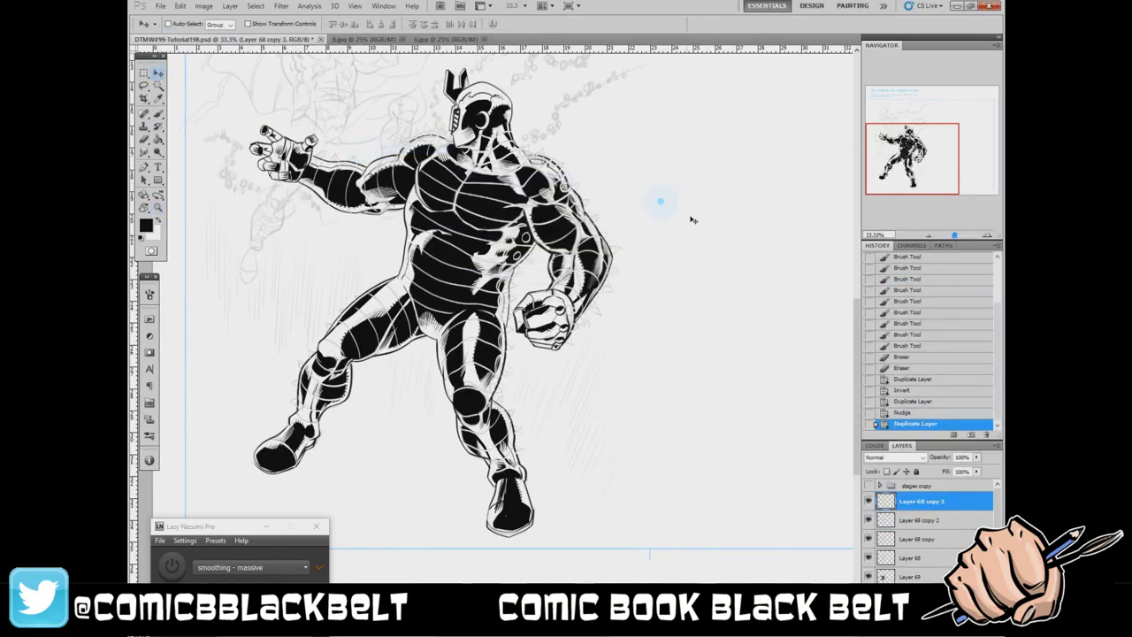
{"action": "left_click", "coordinate": [926, 531], "text": "shift"}
{"action": "right_click", "coordinate": [927, 531]}
{"action": "left_click", "coordinate": [923, 498]}
{"action": "left_click_drag", "start_coordinate": [906, 502], "coordinate": [909, 521]}
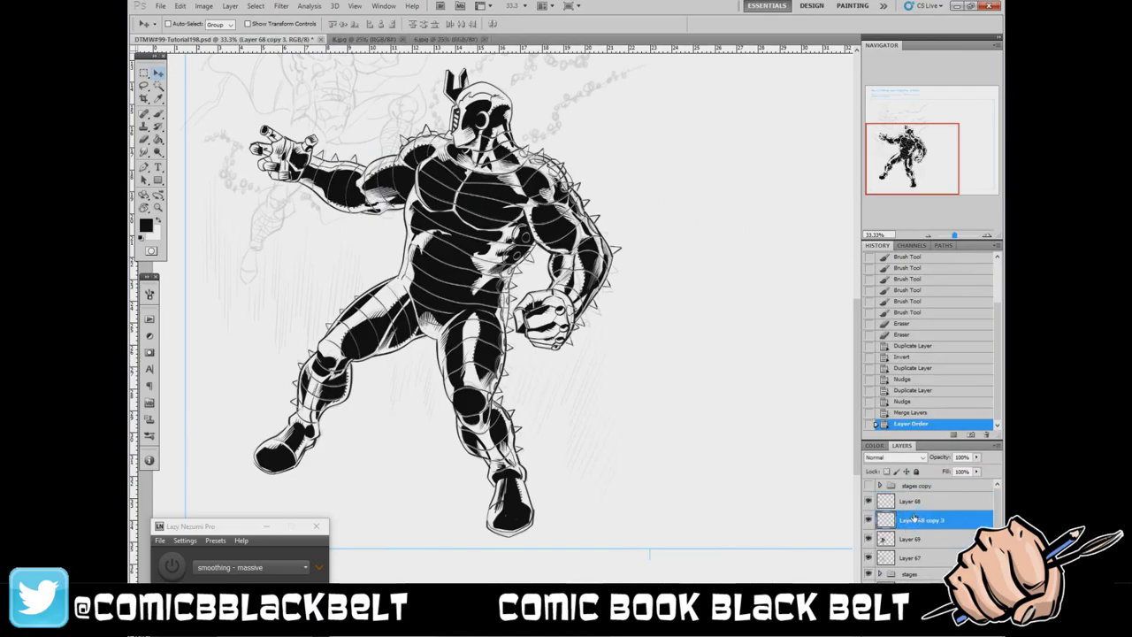
{"action": "key", "text": "Left"}
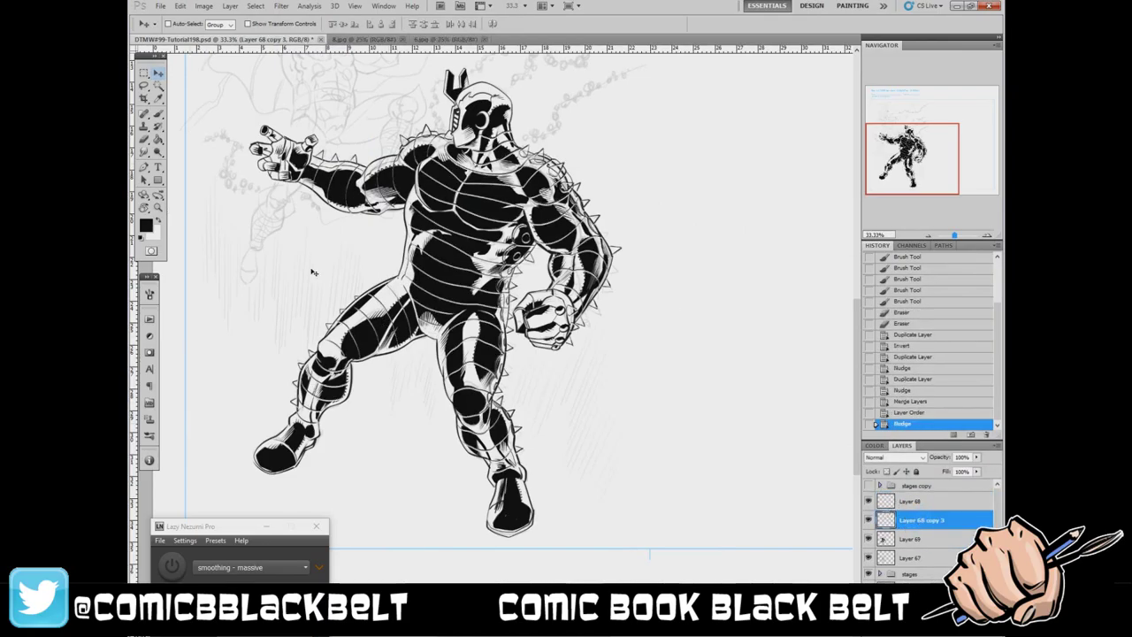
- Zoom in to 50% and toggle Layer 68's visibility to check the white offset
{"action": "key", "text": "ctrl+plus"}
{"action": "key", "text": "b"}
{"action": "left_click", "coordinate": [868, 500]}
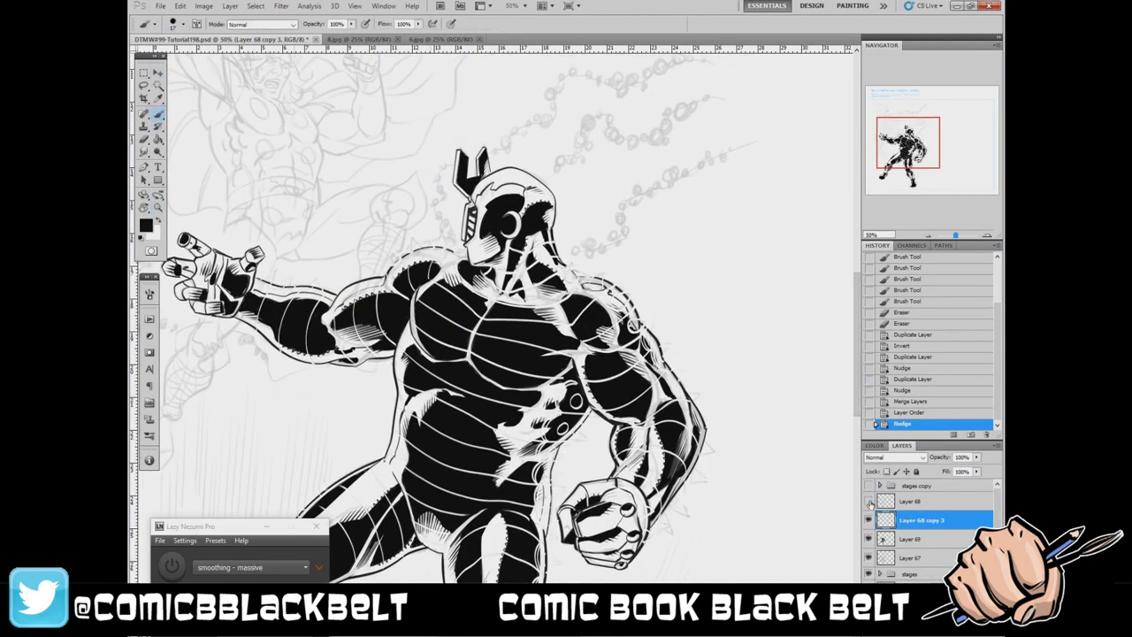
- Show Layer 68, then erase a small patch of the white outline on Layer 68 copy 3
{"action": "left_click", "coordinate": [869, 501]}
{"action": "left_click", "coordinate": [901, 501]}
{"action": "key", "text": "x"}
{"action": "right_click", "coordinate": [586, 397]}
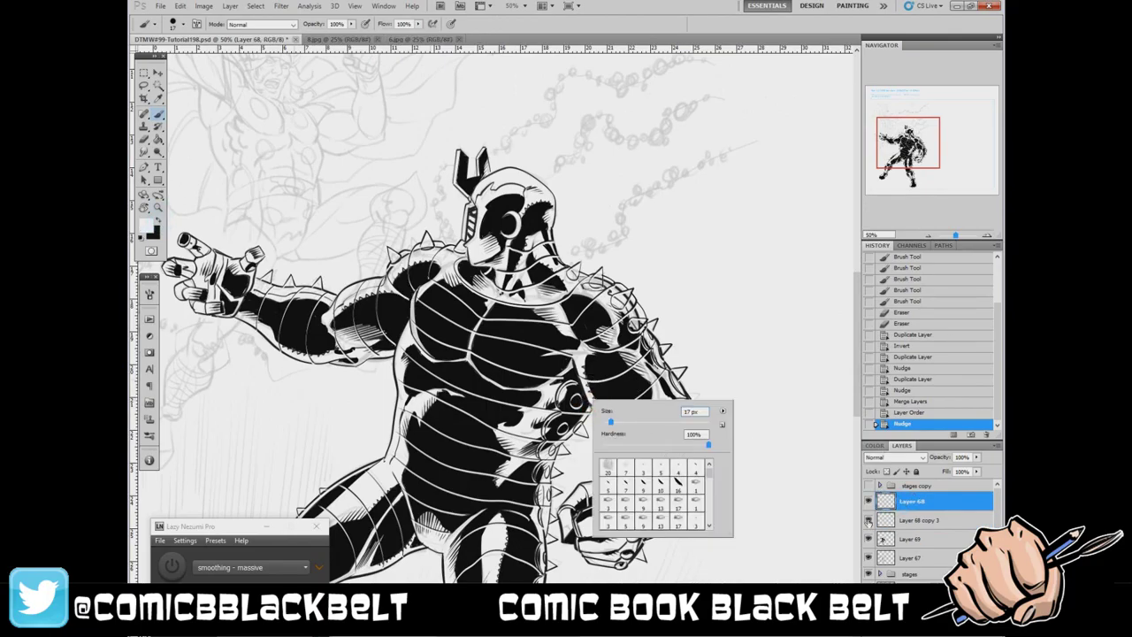
{"action": "key", "text": "Escape"}
{"action": "key", "text": "alt+bracketleft"}
{"action": "key", "text": "e"}
{"action": "left_click_drag", "start_coordinate": [574, 400], "coordinate": [570, 396]}
- Paint Bucket the shoulder spikes solid black on Layer 68, undoing one stray fill
{"action": "key", "text": "alt+bracketright"}
{"action": "key", "text": "g"}
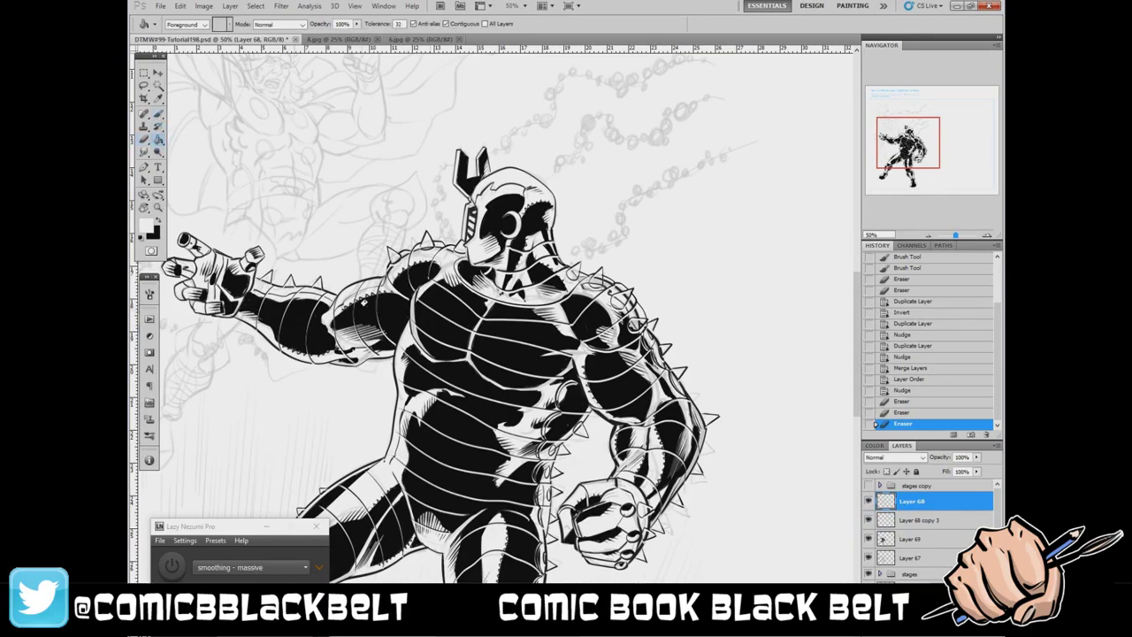
{"action": "left_click", "coordinate": [572, 269]}
{"action": "left_click", "coordinate": [576, 271]}
{"action": "left_click", "coordinate": [592, 277]}
{"action": "left_click", "coordinate": [598, 280]}
{"action": "left_click", "coordinate": [637, 323]}
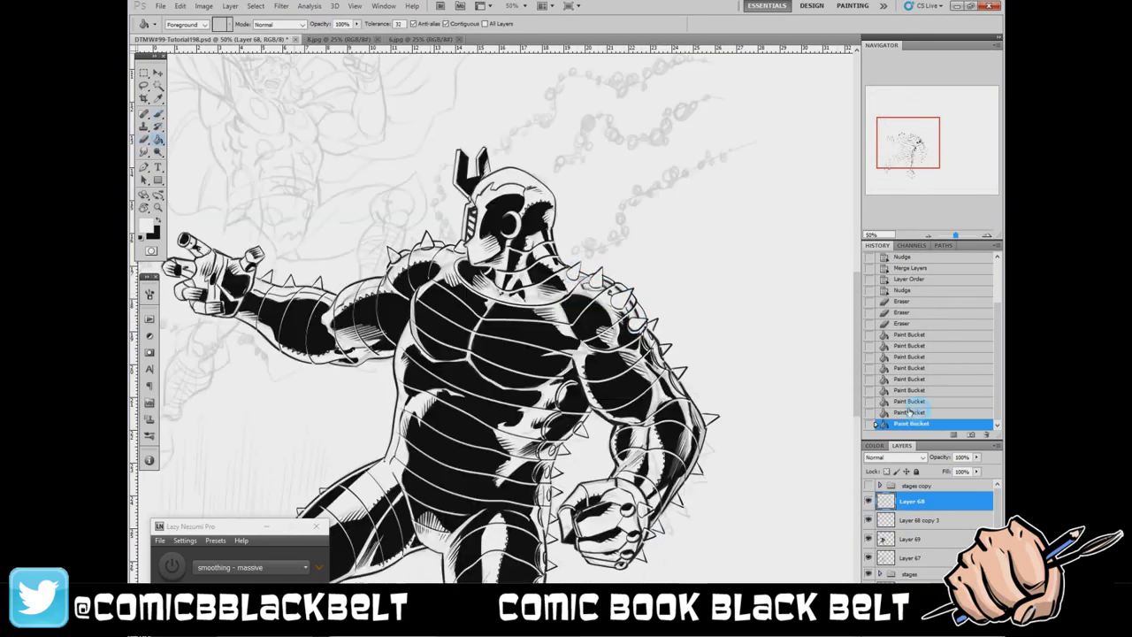
{"action": "key", "text": "ctrl+z"}
- Brush-ink the remaining spikes along the shoulder and the outstretched arm
{"action": "left_click", "coordinate": [157, 115]}
{"action": "right_click", "coordinate": [431, 250]}
{"action": "mouse_move", "coordinate": [417, 248]}
{"action": "left_mouse_down"}
{"action": "mouse_move", "coordinate": [453, 253]}
{"action": "mouse_move", "coordinate": [419, 263]}
{"action": "left_mouse_up"}
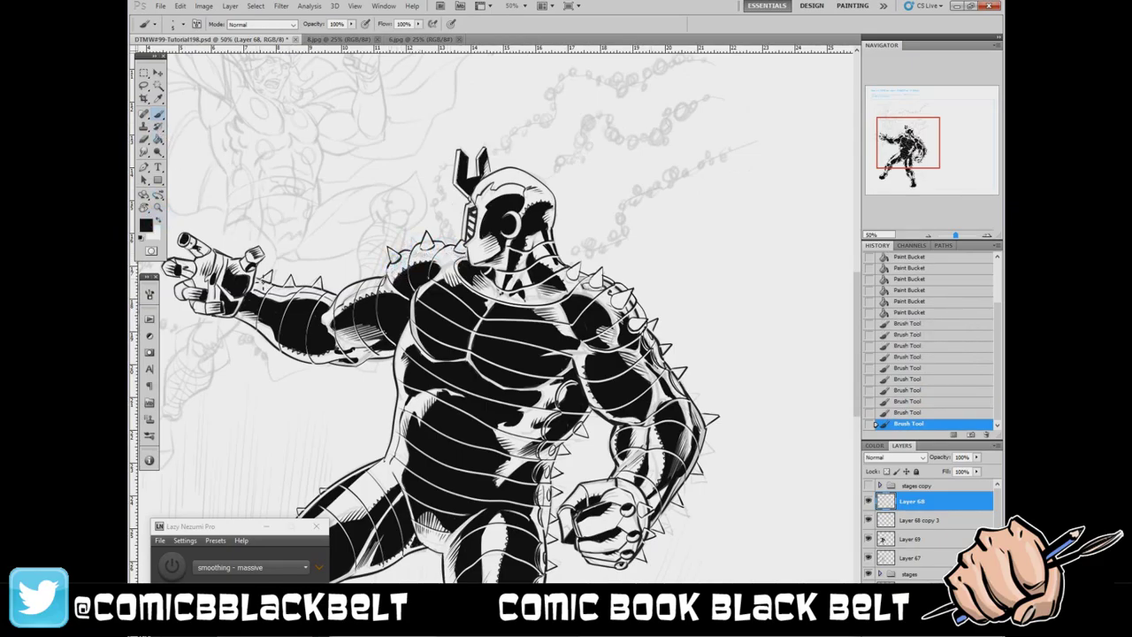
{"action": "mouse_move", "coordinate": [247, 265]}
{"action": "left_mouse_down"}
{"action": "mouse_move", "coordinate": [302, 294]}
{"action": "mouse_move", "coordinate": [329, 286]}
{"action": "mouse_move", "coordinate": [386, 334]}
{"action": "left_mouse_up"}
- Draw a white highlight stroke on the shoulder, then return to black ink
{"action": "key", "text": "x"}
{"action": "key", "text": "ctrl+z"}
{"action": "left_click_drag", "start_coordinate": [355, 298], "coordinate": [364, 345]}
{"action": "key", "text": "x"}
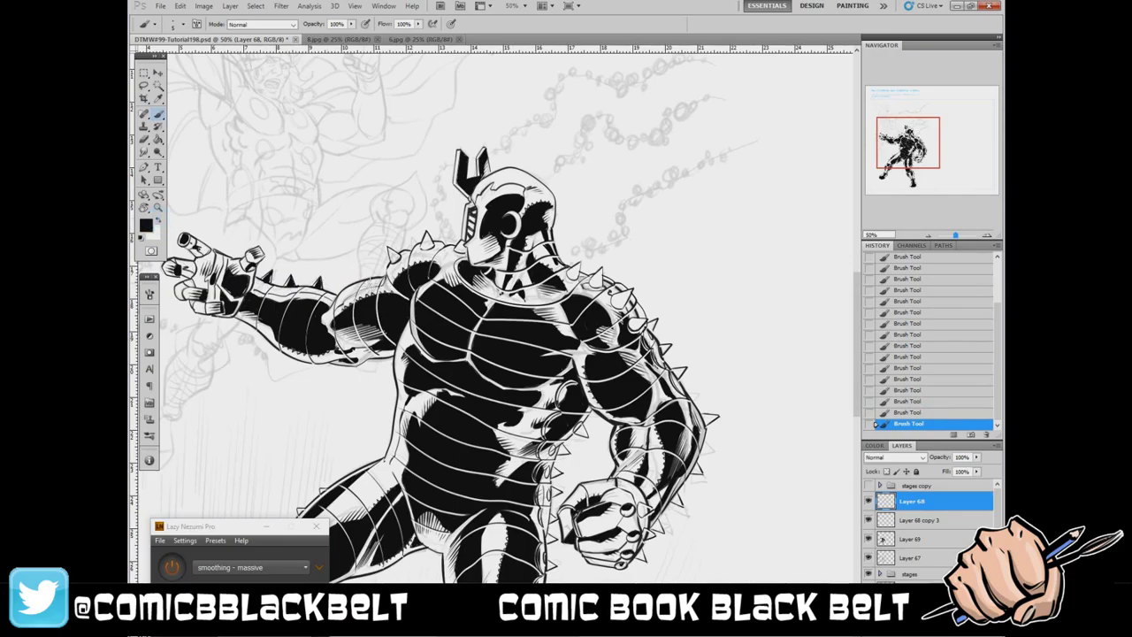
{"action": "left_click_drag", "start_coordinate": [495, 177], "coordinate": [584, 239]}
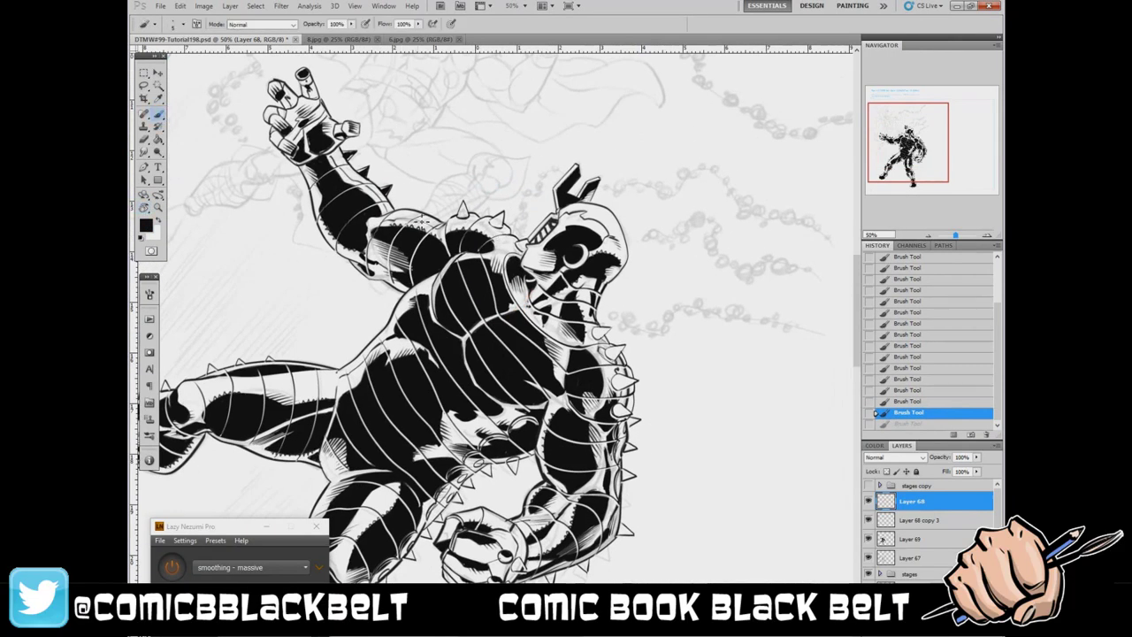
- Lower Layer 69 to 65% opacity and add a white stroke on the armor
{"action": "left_click_drag", "start_coordinate": [407, 228], "coordinate": [431, 217]}
{"action": "key", "text": "x"}
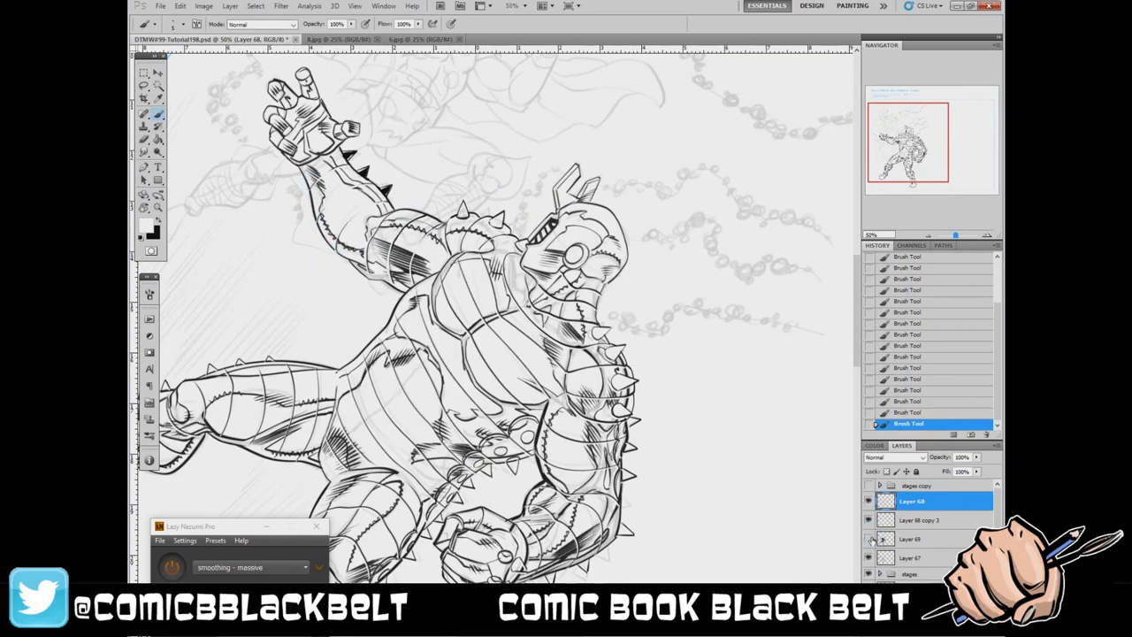
{"action": "key", "text": "alt+bracketleft"}
{"action": "key", "text": "alt+bracketleft"}
{"action": "key", "text": "6"}
{"action": "key", "text": "5"}
{"action": "mouse_move", "coordinate": [537, 426]}
{"action": "left_mouse_down"}
{"action": "mouse_move", "coordinate": [526, 437]}
{"action": "mouse_move", "coordinate": [517, 425]}
{"action": "mouse_move", "coordinate": [463, 465]}
{"action": "left_mouse_up"}
- On Layer 68, brush white highlights along the forearm armor and right arm edge
{"action": "key", "text": "alt+bracketright"}
{"action": "left_click_drag", "start_coordinate": [491, 444], "coordinate": [435, 500]}
{"action": "left_click_drag", "start_coordinate": [459, 483], "coordinate": [437, 499]}
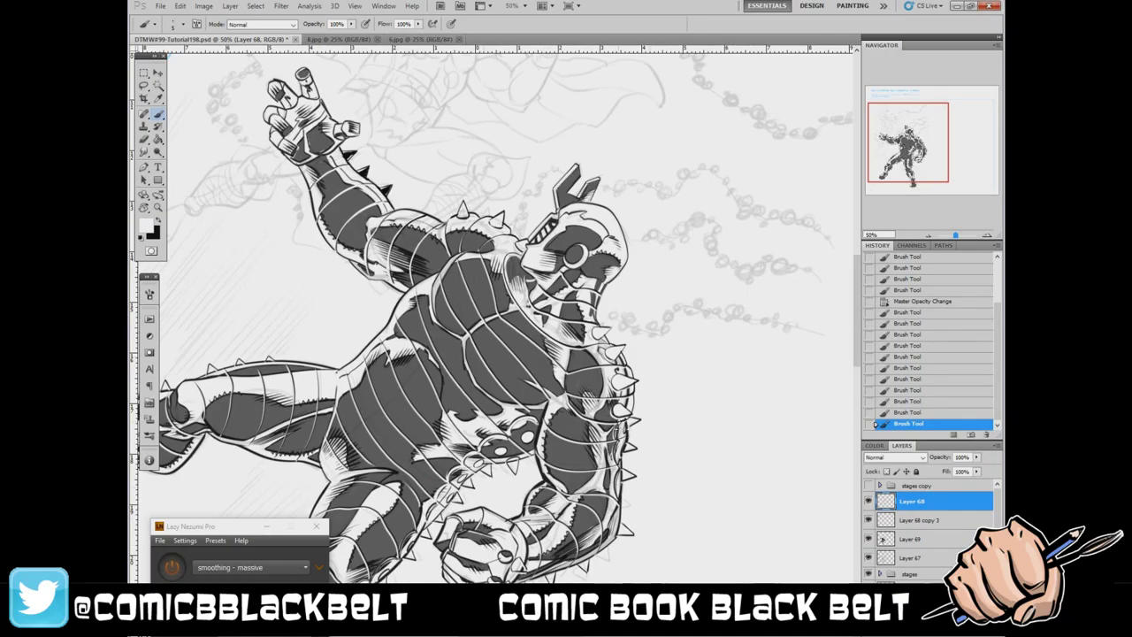
{"action": "left_click_drag", "start_coordinate": [617, 421], "coordinate": [614, 497]}
{"action": "left_click_drag", "start_coordinate": [622, 354], "coordinate": [626, 421]}
- Ink black strokes along the upper arm
{"action": "left_click", "coordinate": [160, 220]}
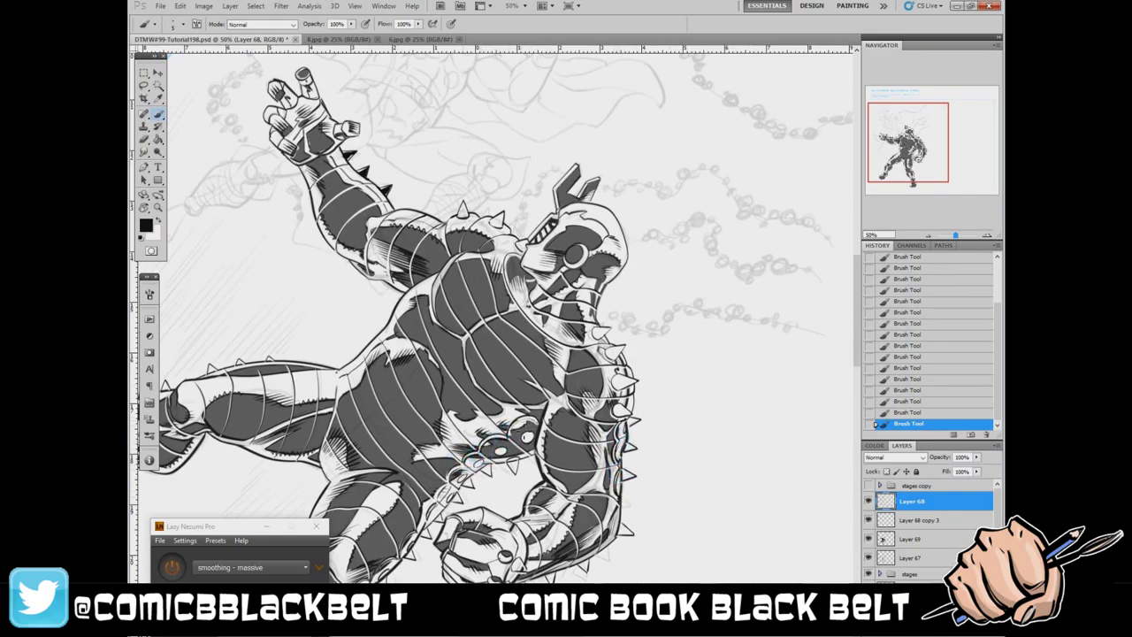
{"action": "key", "text": "x"}
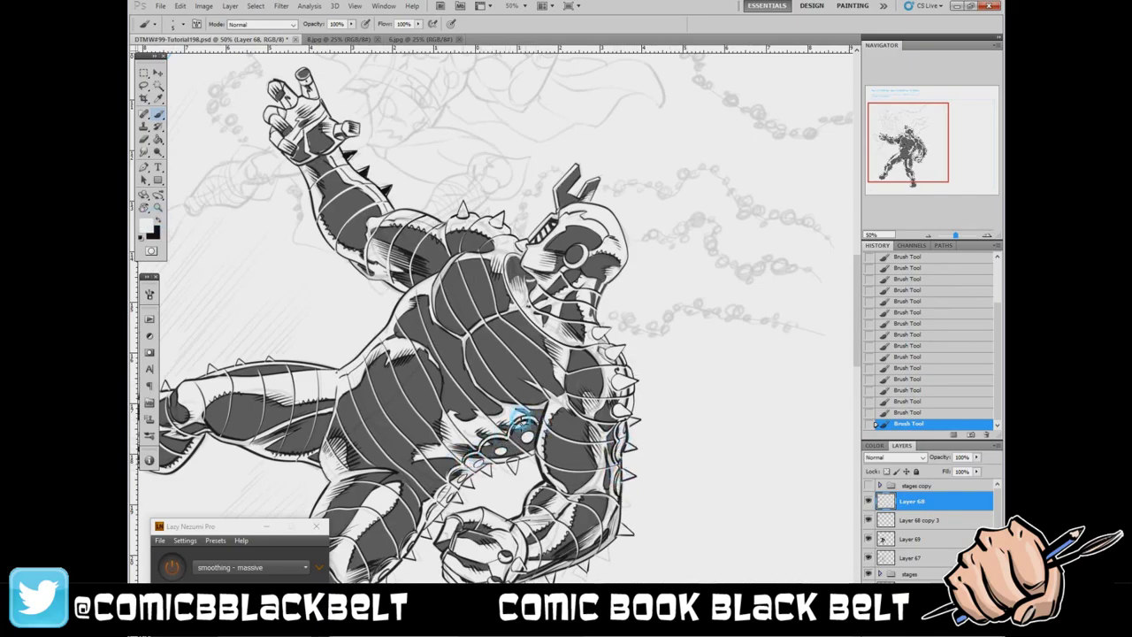
{"action": "key", "text": "x"}
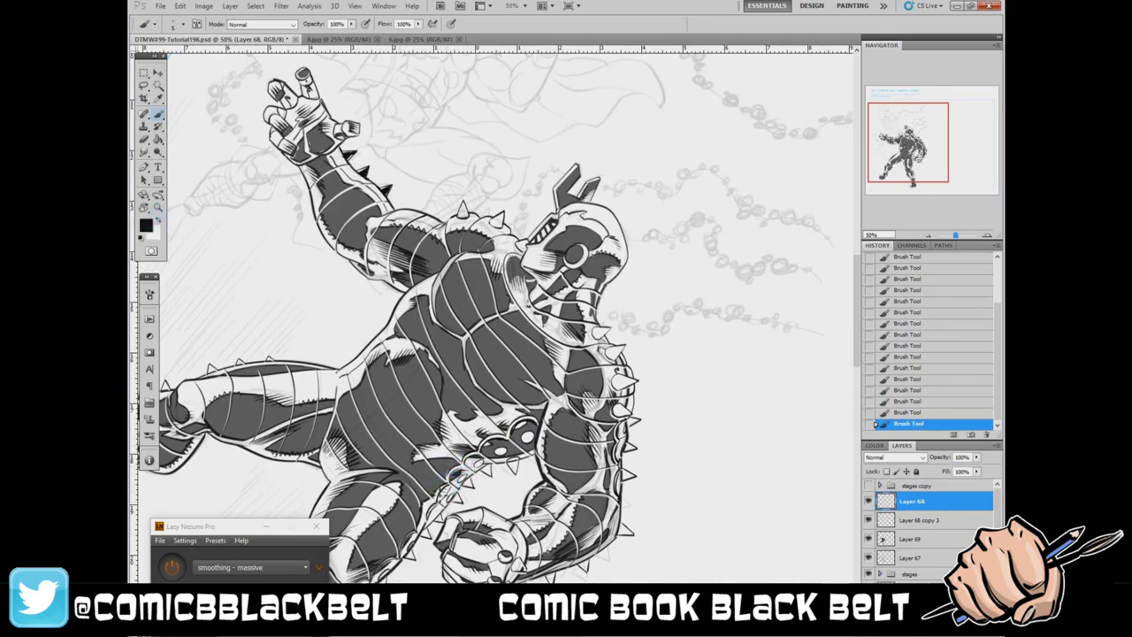
{"action": "left_click_drag", "start_coordinate": [452, 475], "coordinate": [400, 564]}
{"action": "left_click", "coordinate": [160, 219]}
{"action": "scroll", "coordinate": [380, 309], "scroll_direction": "down", "scroll_amount": 5}
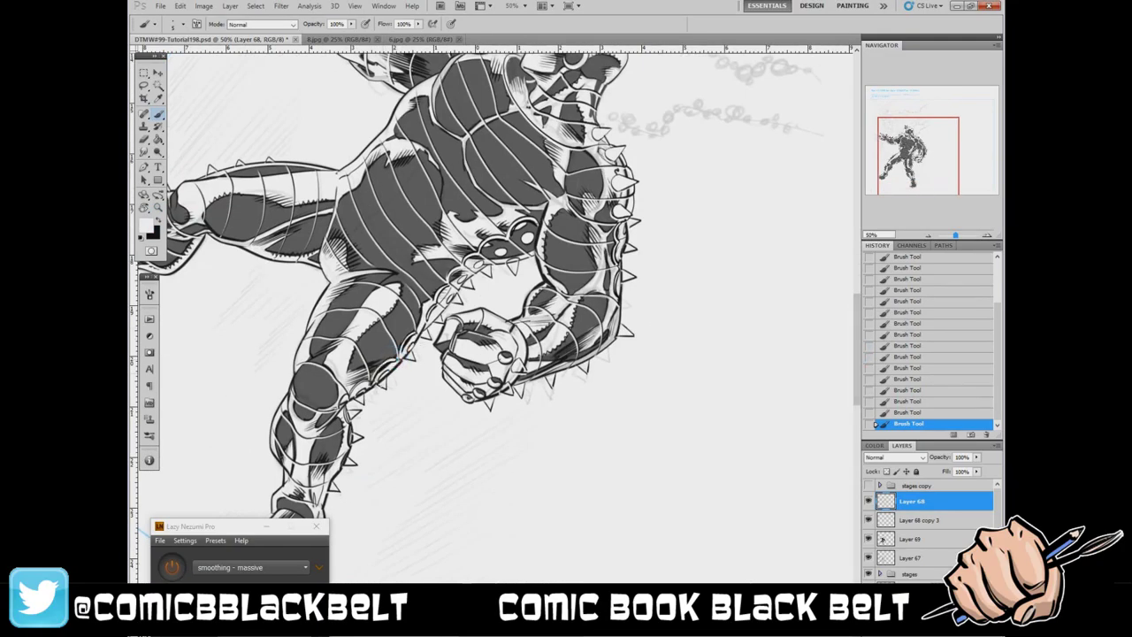
{"action": "key", "text": "x"}
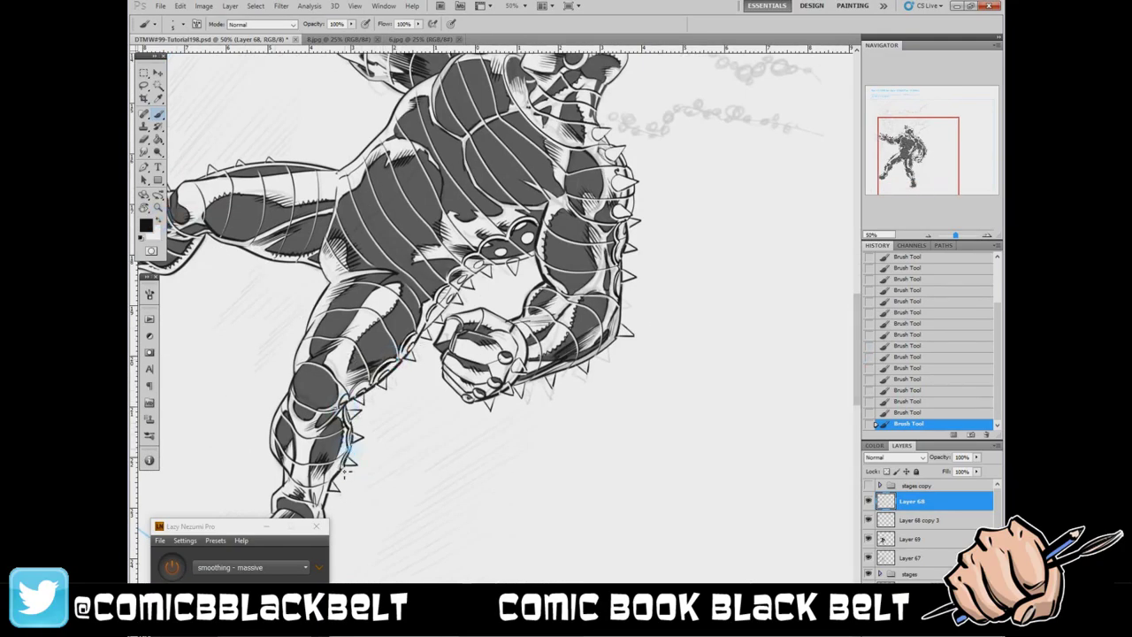
{"action": "left_click", "coordinate": [160, 221]}
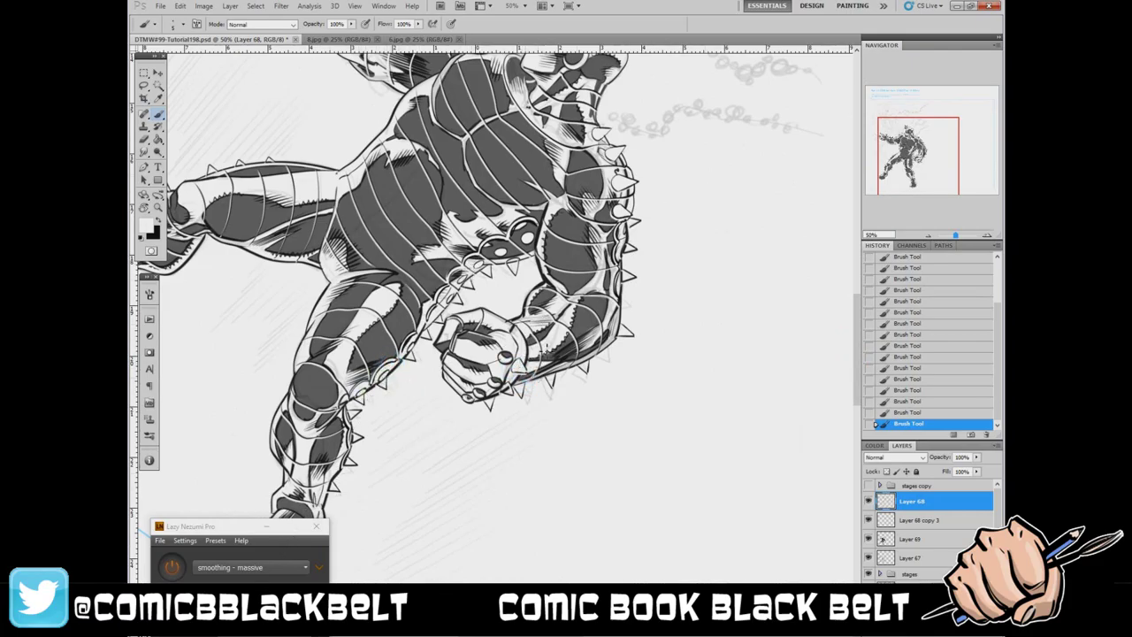
- Highlight the lower forearm edge white, ink the spike below the fist, and straighten the view
{"action": "left_click_drag", "start_coordinate": [555, 378], "coordinate": [585, 352]}
{"action": "left_click_drag", "start_coordinate": [519, 400], "coordinate": [487, 403]}
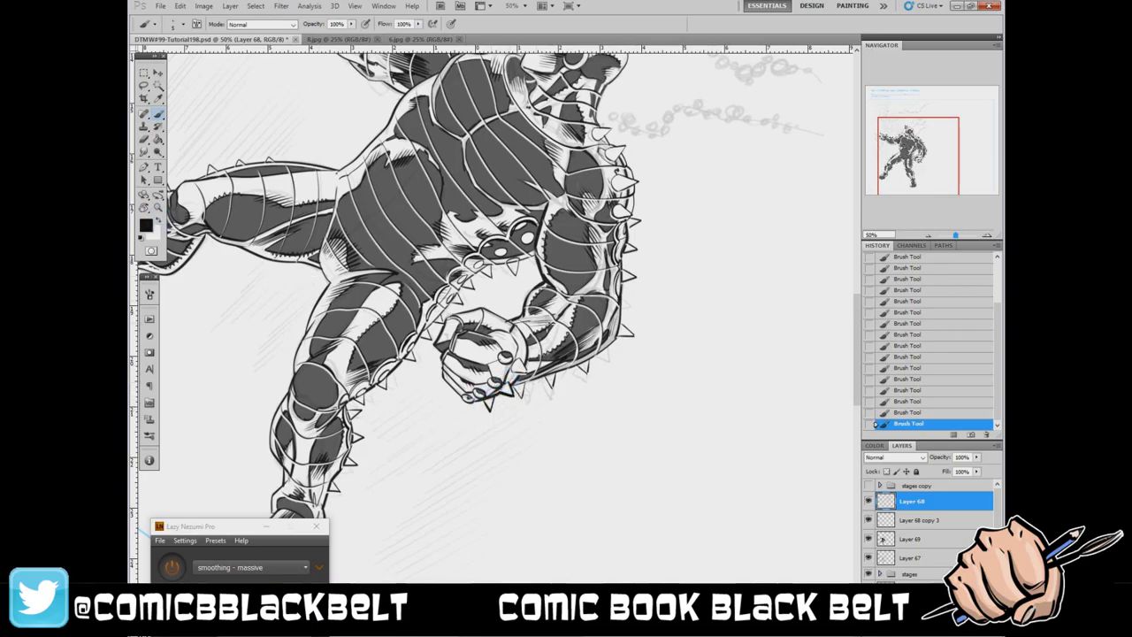
{"action": "key", "text": "r"}
{"action": "key", "text": "Escape"}
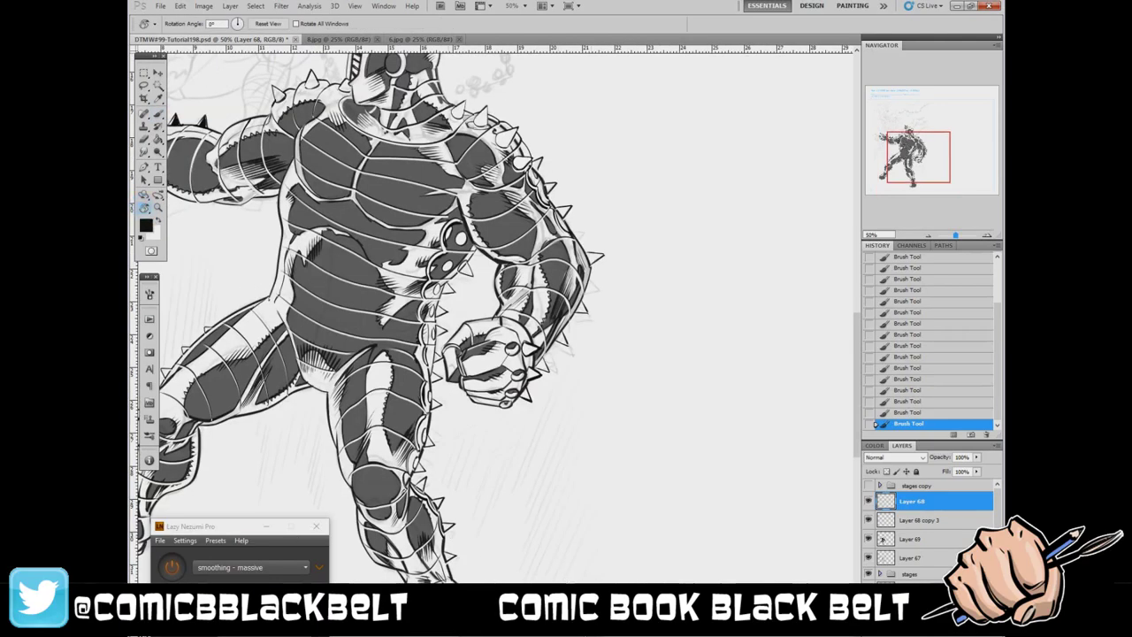
- Restore Layer 69 to 100% opacity so the armor fills turn solid black
{"action": "key", "text": "x"}
{"action": "left_click", "coordinate": [910, 538]}
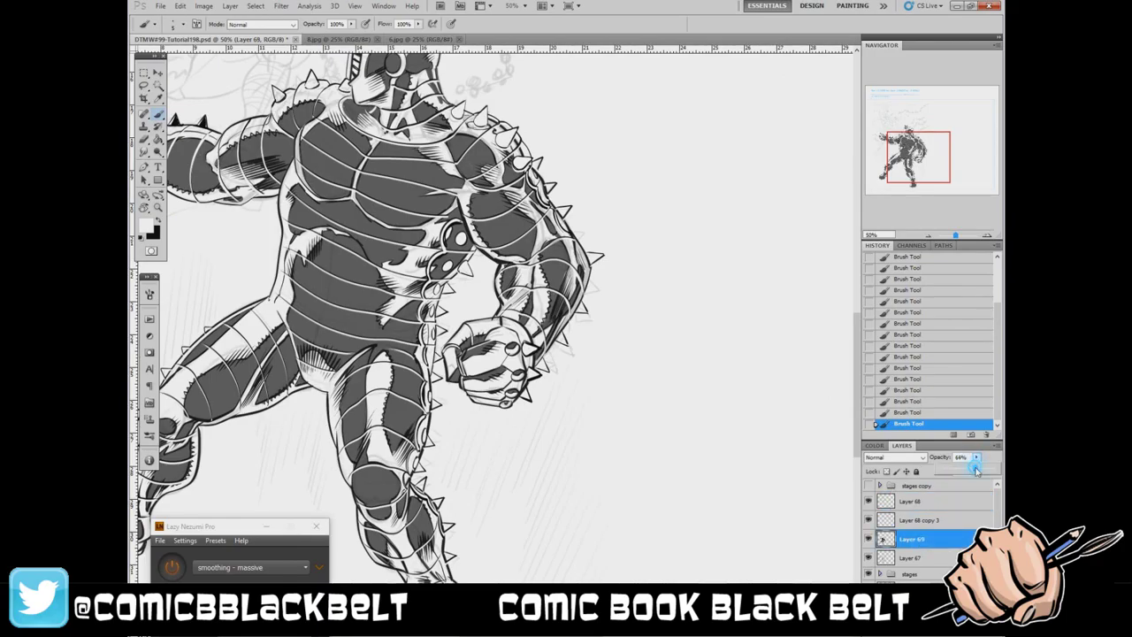
{"action": "key", "text": "0"}
{"action": "key", "text": "x"}
{"action": "mouse_move", "coordinate": [478, 416]}
{"action": "left_mouse_down"}
{"action": "mouse_move", "coordinate": [440, 291]}
{"action": "mouse_move", "coordinate": [477, 265]}
{"action": "left_mouse_up"}
- On Layer 68, paint white highlights on the chain links and shoulder spike edges
{"action": "key", "text": "alt+bracketright"}
{"action": "key", "text": "alt+bracketright"}
{"action": "mouse_move", "coordinate": [447, 331]}
{"action": "left_mouse_down"}
{"action": "mouse_move", "coordinate": [433, 354]}
{"action": "mouse_move", "coordinate": [456, 336]}
{"action": "left_mouse_up"}
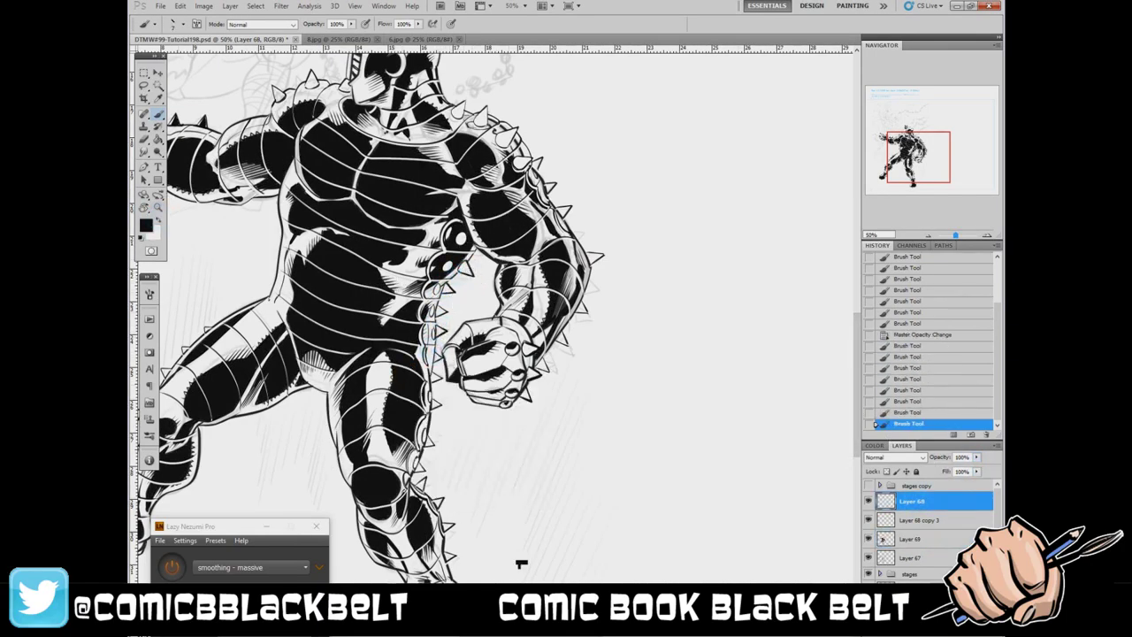
{"action": "mouse_move", "coordinate": [482, 115]}
{"action": "left_mouse_down"}
{"action": "mouse_move", "coordinate": [465, 99]}
{"action": "mouse_move", "coordinate": [473, 113]}
{"action": "left_mouse_up"}
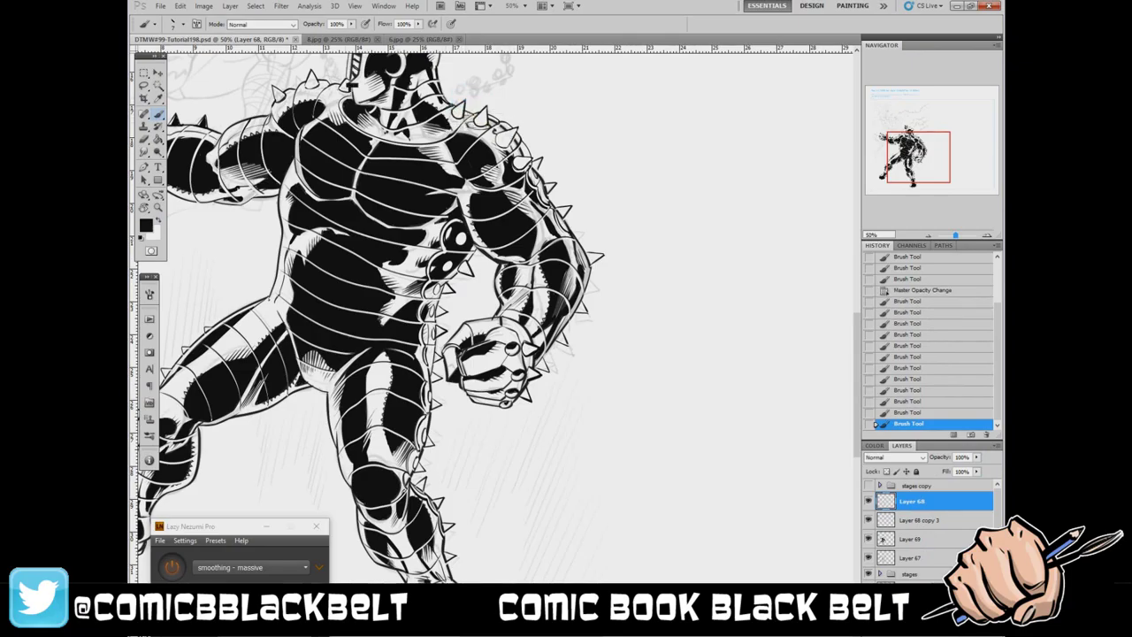
{"action": "mouse_move", "coordinate": [301, 93]}
{"action": "left_mouse_down"}
{"action": "mouse_move", "coordinate": [314, 82]}
{"action": "mouse_move", "coordinate": [344, 87]}
{"action": "left_mouse_up"}
{"action": "mouse_move", "coordinate": [397, 292]}
{"action": "left_mouse_down"}
{"action": "mouse_move", "coordinate": [579, 350]}
{"action": "mouse_move", "coordinate": [602, 389]}
{"action": "left_mouse_up"}
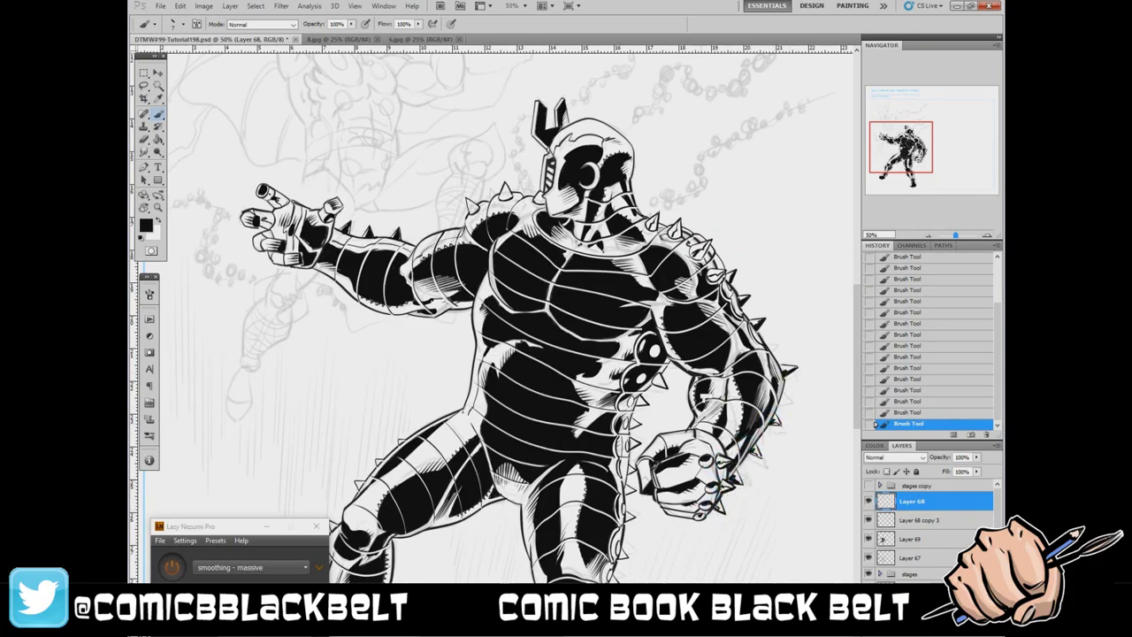
- Dab small white highlights onto the hand and upper fingers
{"action": "key", "text": "x"}
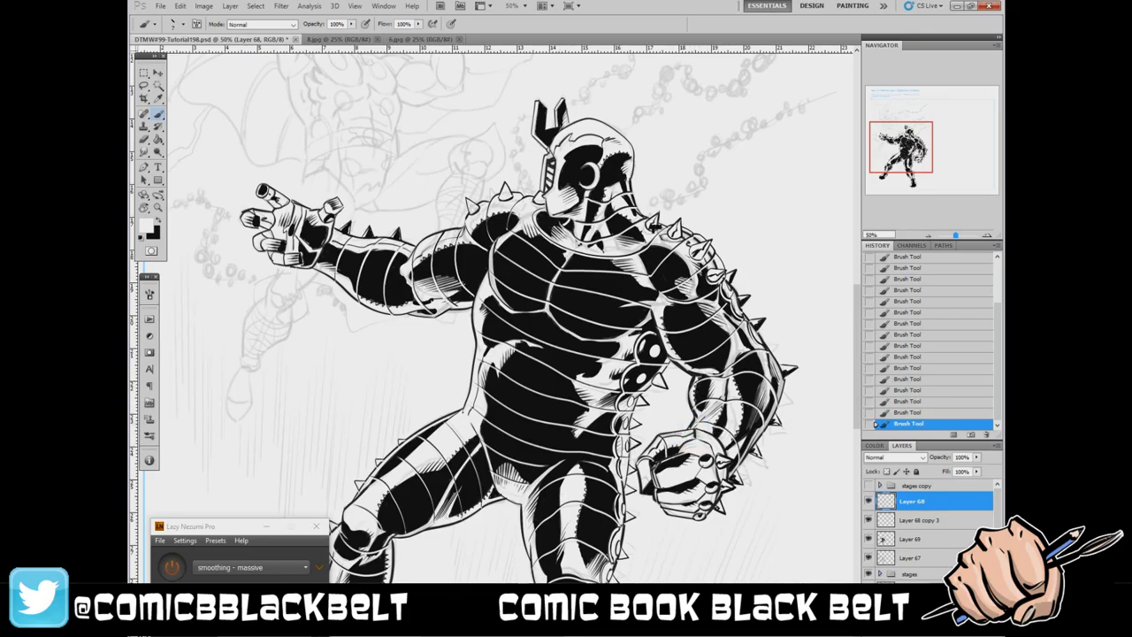
{"action": "mouse_move", "coordinate": [281, 223]}
{"action": "left_mouse_down"}
{"action": "mouse_move", "coordinate": [300, 250]}
{"action": "mouse_move", "coordinate": [334, 204]}
{"action": "left_mouse_up"}
{"action": "left_click", "coordinate": [158, 218]}
{"action": "left_click", "coordinate": [158, 218]}
{"action": "key", "text": "x"}
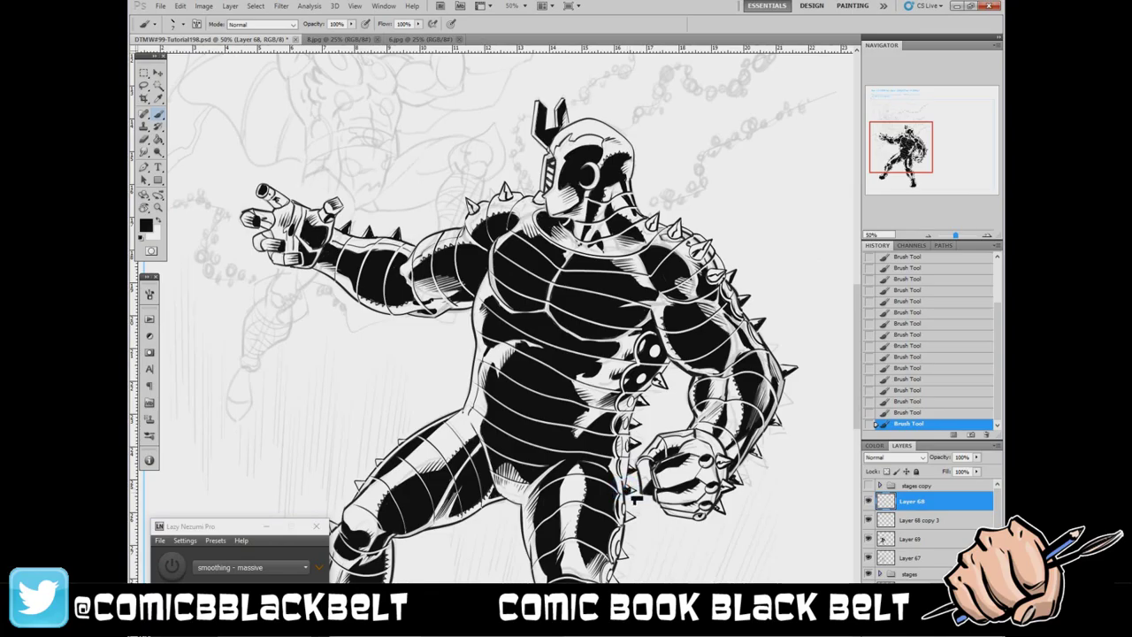
{"action": "scroll", "coordinate": [633, 442], "scroll_direction": "down", "scroll_amount": 3}
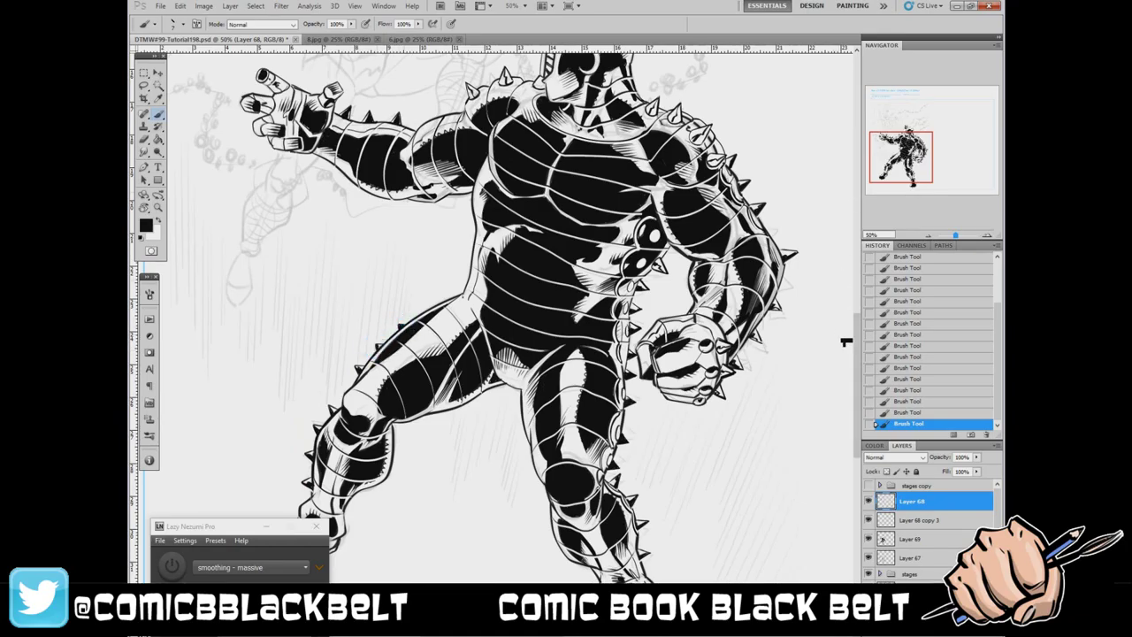
- Redo the white stroke on the forward boot and zoom out to the whole figure
{"action": "left_click_drag", "start_coordinate": [842, 335], "coordinate": [725, 363]}
{"action": "key", "text": "x"}
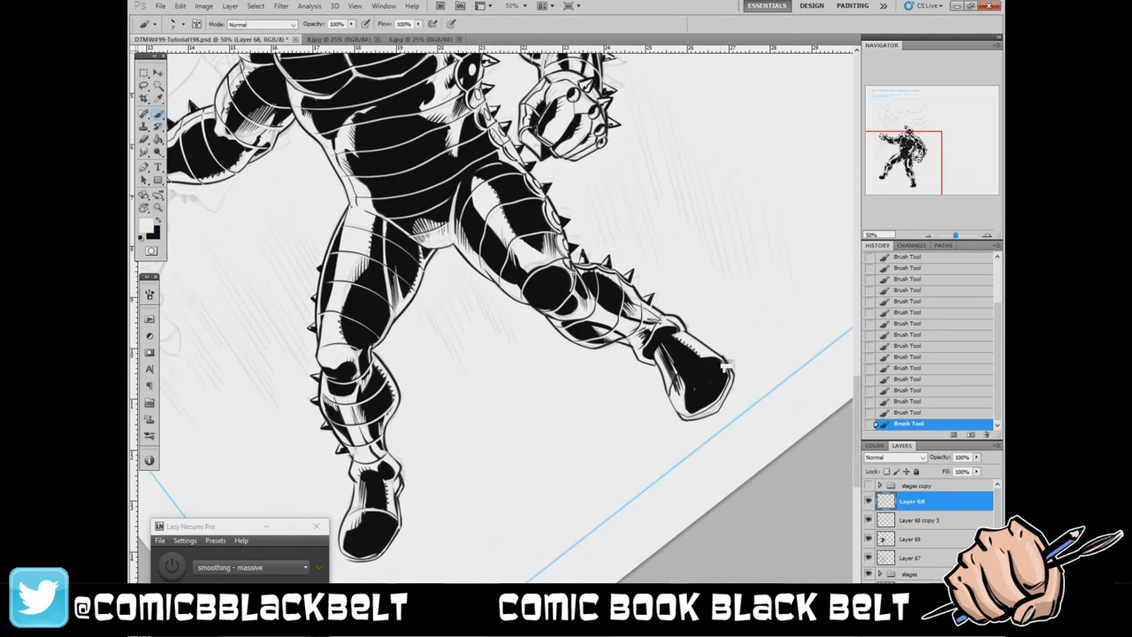
{"action": "key", "text": "ctrl+z"}
{"action": "left_click_drag", "start_coordinate": [723, 364], "coordinate": [718, 362]}
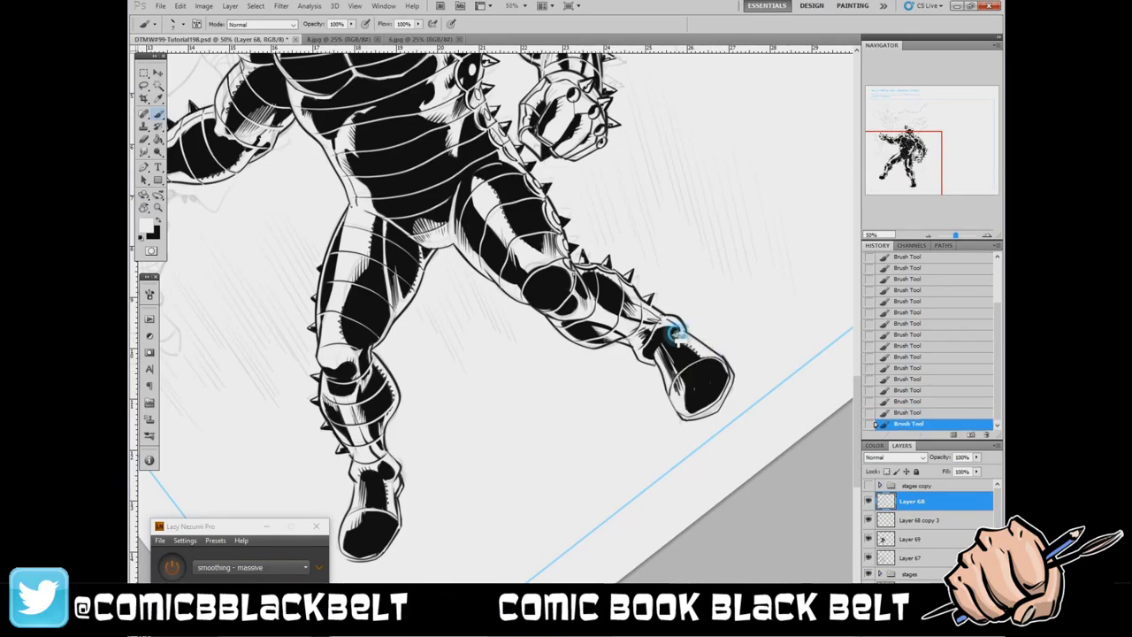
{"action": "key", "text": "ctrl+minus"}
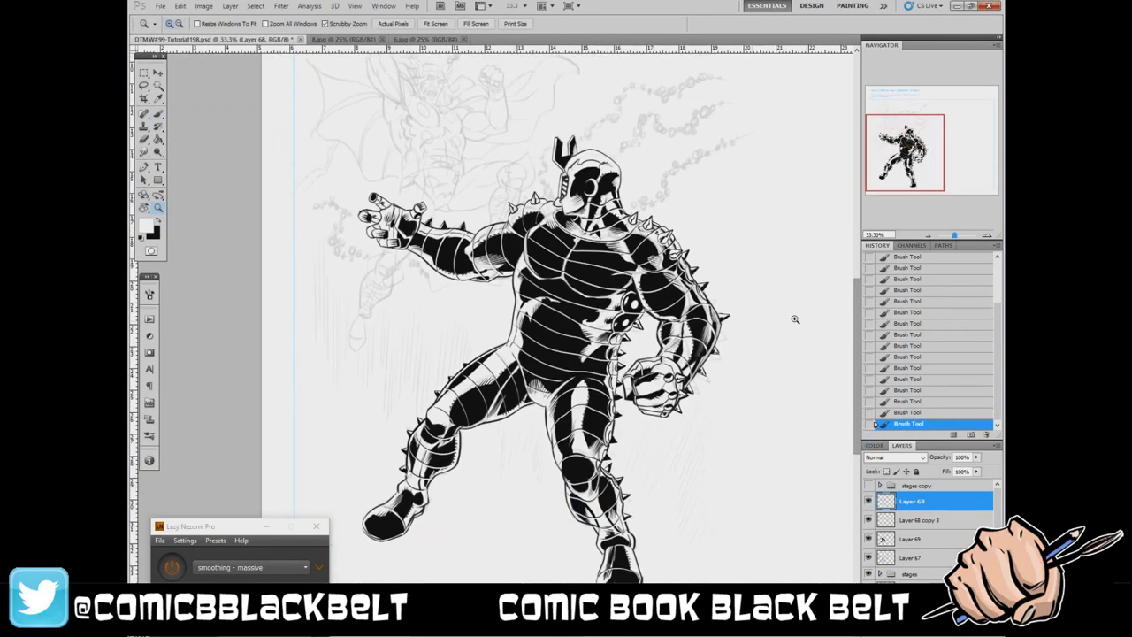
- Create empty Layer 70, choose a larger brush and test a hatching stroke on the chest
{"action": "key", "text": "ctrl+shift+alt+n"}
{"action": "right_click", "coordinate": [636, 288]}
{"action": "double_click", "coordinate": [667, 367]}
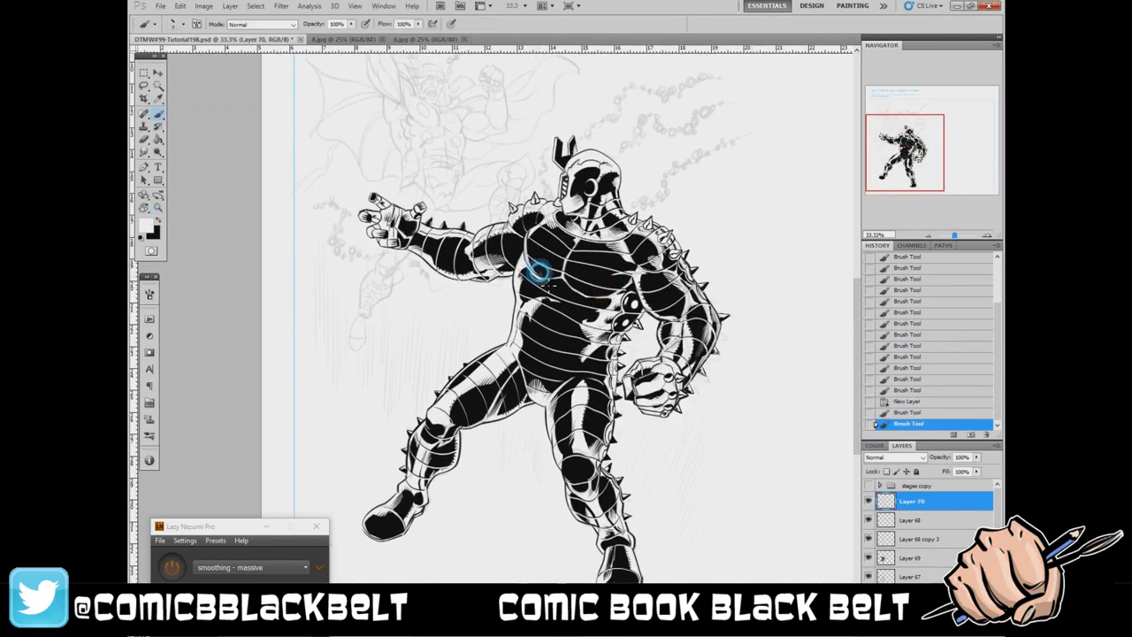
{"action": "left_click_drag", "start_coordinate": [535, 270], "coordinate": [558, 256]}
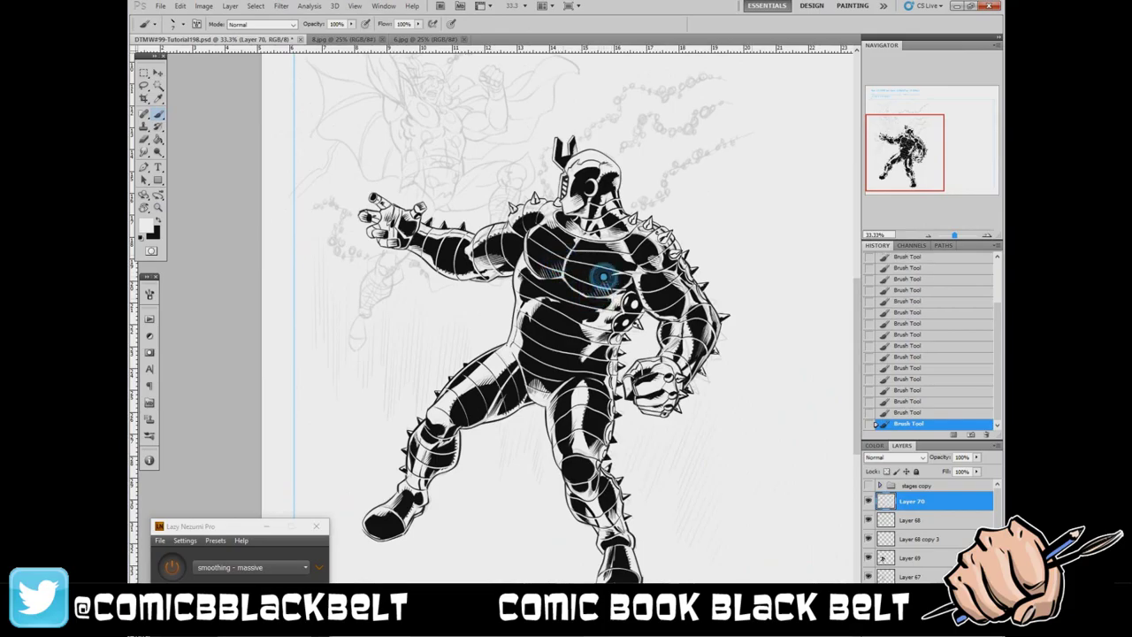
- Fade Layer 69 to 48% to check linework, then hatch the left thigh and knee
{"action": "left_click", "coordinate": [911, 558]}
{"action": "left_click_drag", "start_coordinate": [979, 461], "coordinate": [966, 466]}
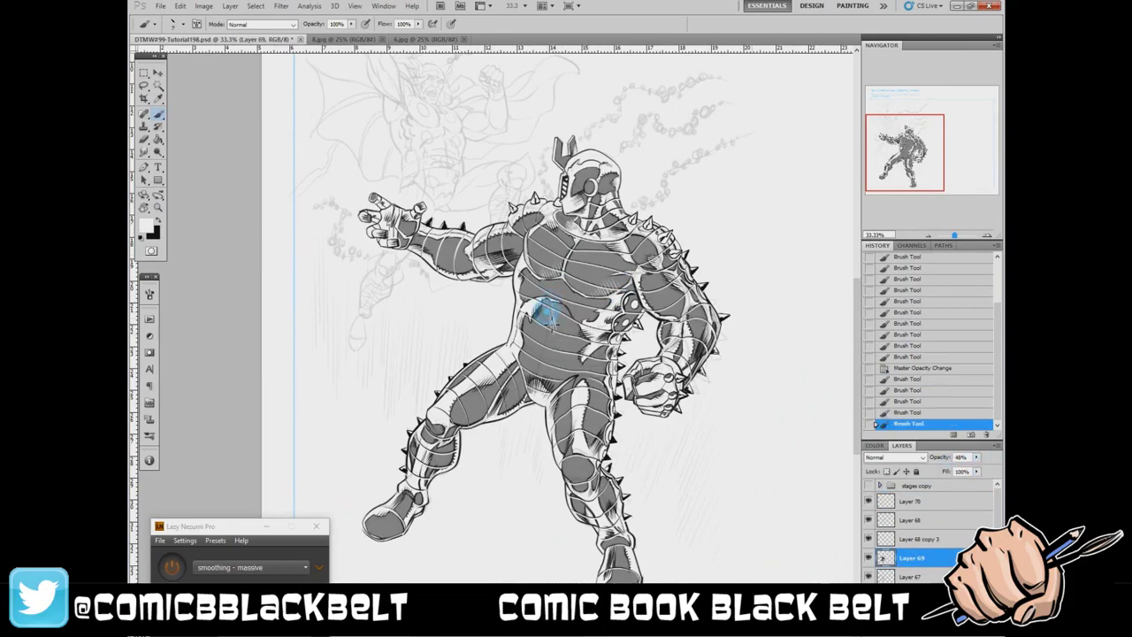
{"action": "key", "text": "Escape"}
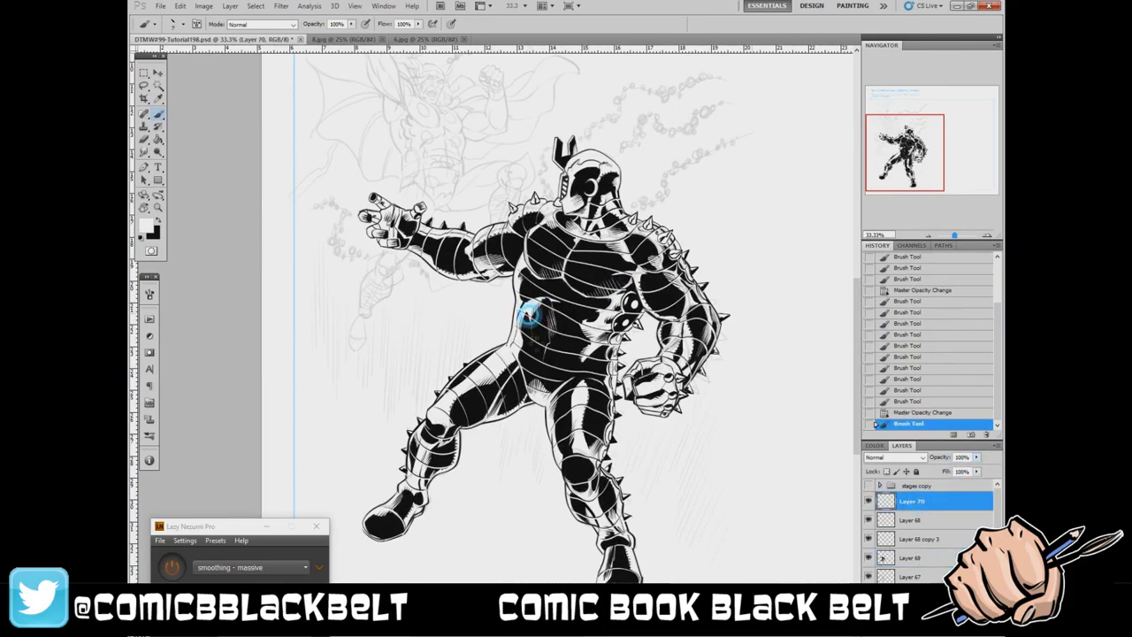
{"action": "left_click", "coordinate": [910, 500]}
{"action": "left_click_drag", "start_coordinate": [505, 383], "coordinate": [434, 472]}
- Toggle Layer 69's fills between faded grey and solid black to check the hatching
{"action": "left_click", "coordinate": [910, 557]}
{"action": "mouse_move", "coordinate": [978, 461]}
{"action": "left_mouse_down"}
{"action": "mouse_move", "coordinate": [966, 467]}
{"action": "mouse_move", "coordinate": [994, 456]}
{"action": "left_mouse_up"}
{"action": "left_click", "coordinate": [911, 501]}
{"action": "left_click", "coordinate": [911, 557]}
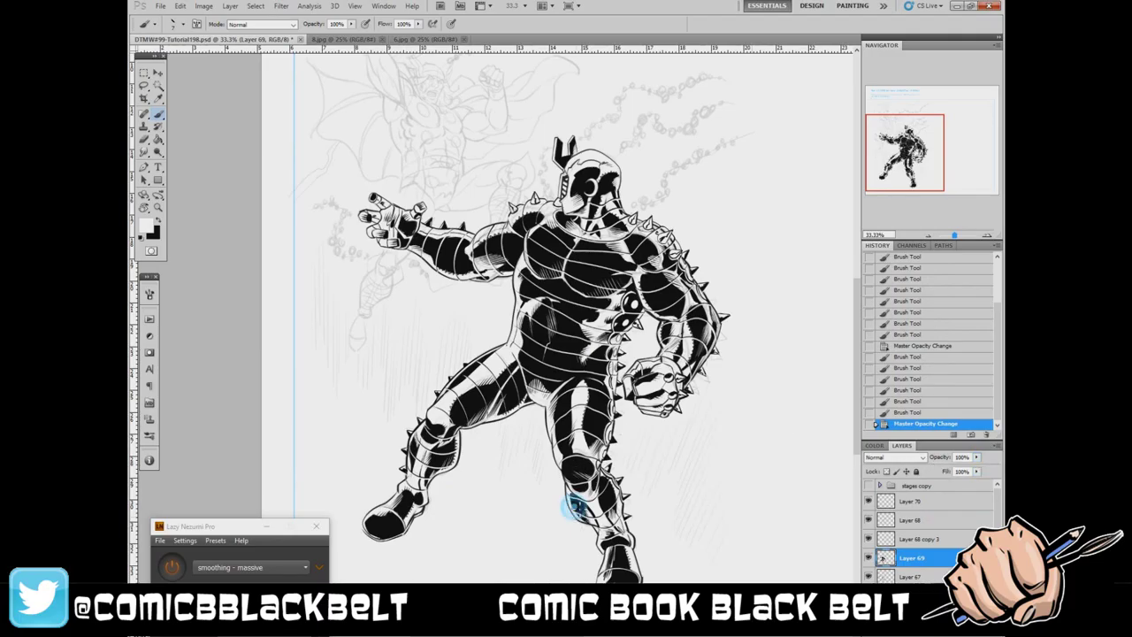
{"action": "left_click_drag", "start_coordinate": [571, 499], "coordinate": [641, 582]}
- Hatch the left boot, upper leg, right chest and shoulder, raised arm and helmet face
{"action": "left_click_drag", "start_coordinate": [382, 529], "coordinate": [387, 543]}
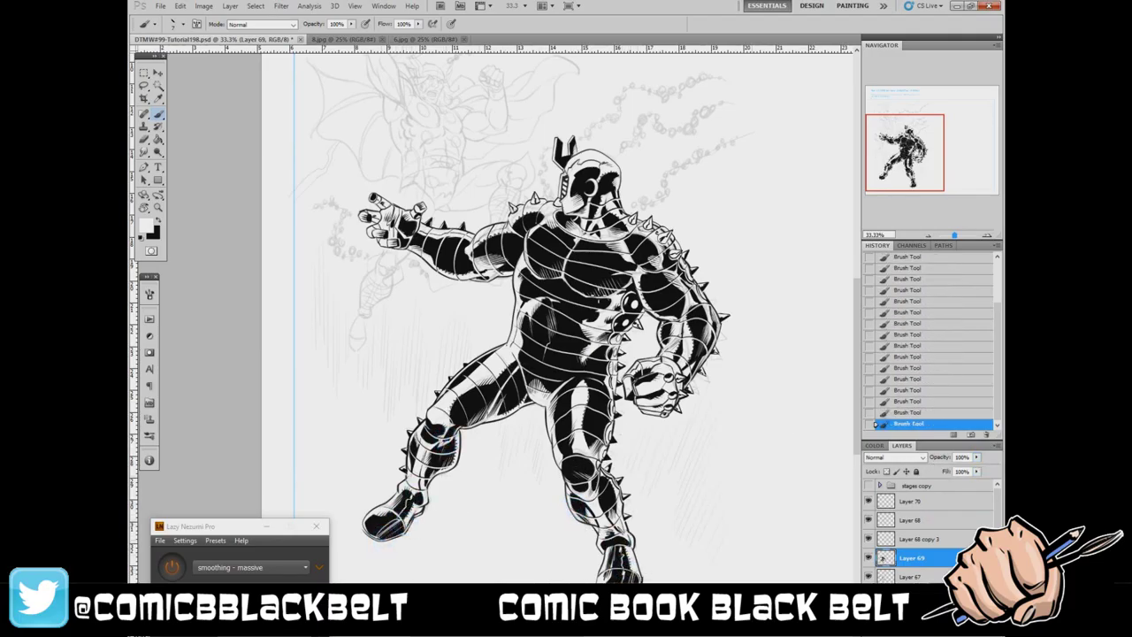
{"action": "left_click_drag", "start_coordinate": [573, 375], "coordinate": [564, 477]}
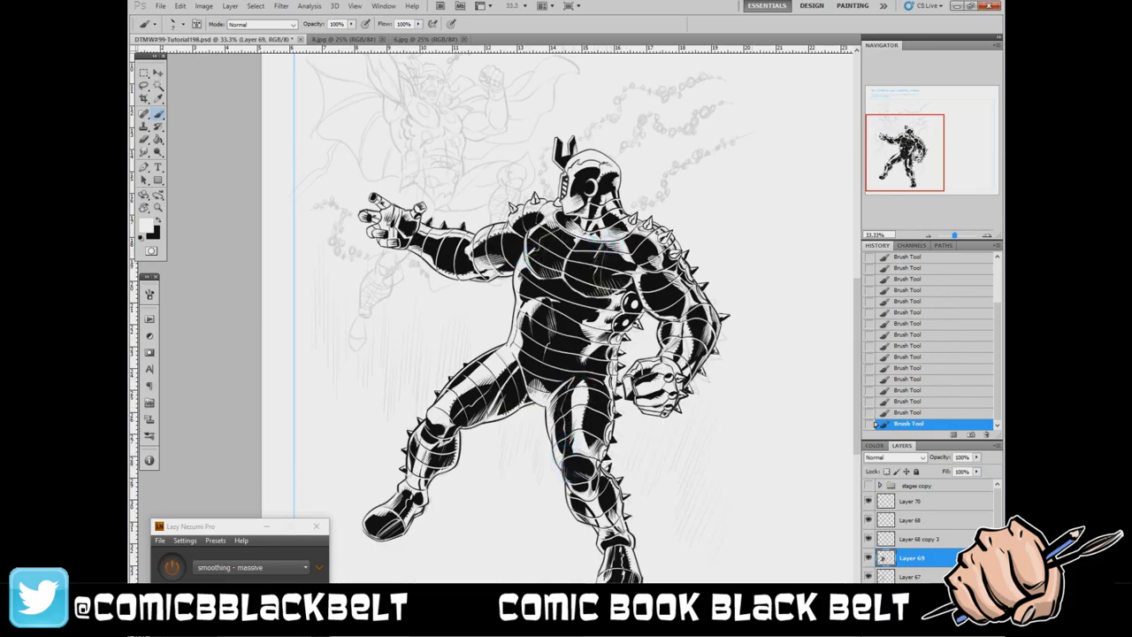
{"action": "mouse_move", "coordinate": [638, 261]}
{"action": "left_mouse_down"}
{"action": "mouse_move", "coordinate": [663, 305]}
{"action": "mouse_move", "coordinate": [694, 320]}
{"action": "left_mouse_up"}
{"action": "left_click_drag", "start_coordinate": [440, 257], "coordinate": [534, 215]}
{"action": "left_click_drag", "start_coordinate": [587, 177], "coordinate": [610, 205]}
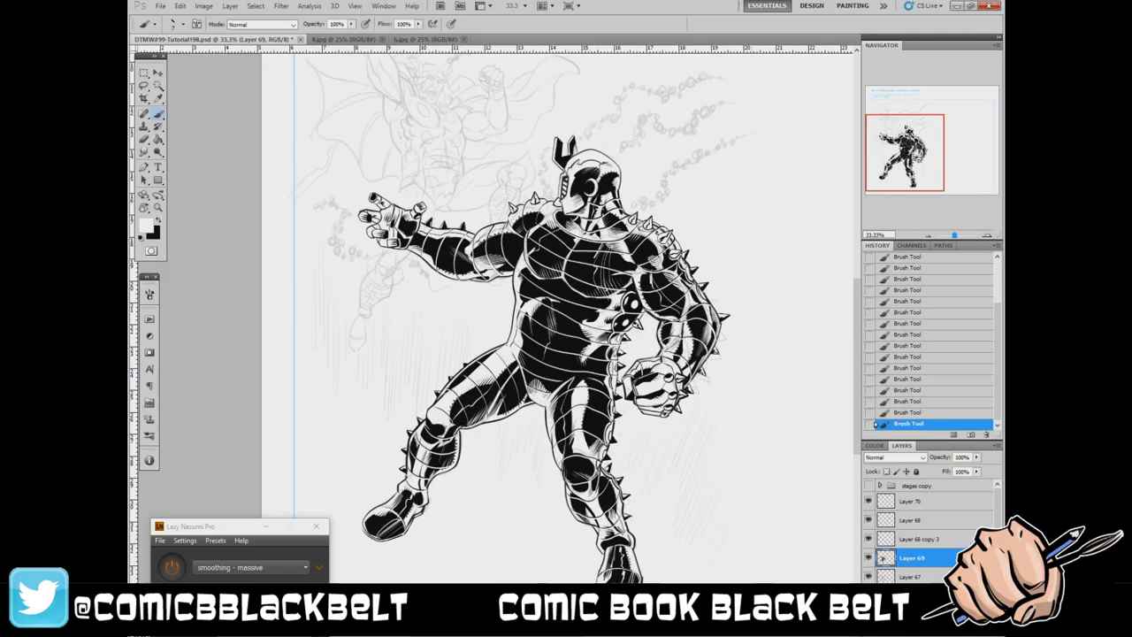
{"action": "key", "text": "ctrl+plus"}
- Touch up the shoulder spikes in black on Layer 70, then straighten and zoom out to the full figure
{"action": "key", "text": "x"}
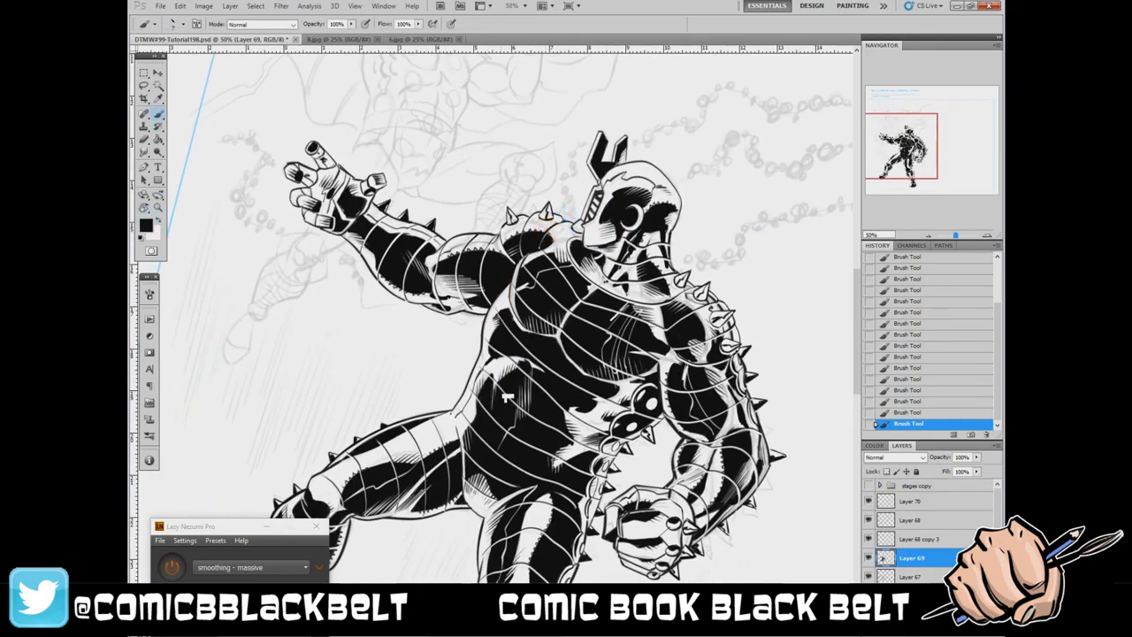
{"action": "left_click", "coordinate": [549, 244], "text": "ctrl"}
{"action": "key", "text": "x"}
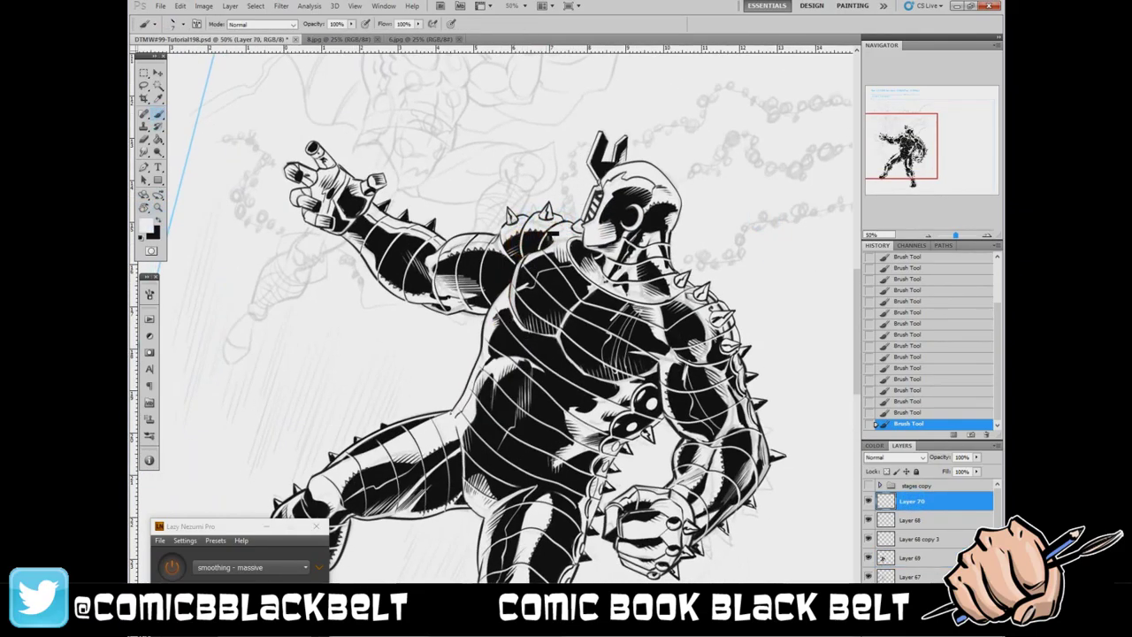
{"action": "key", "text": "x"}
{"action": "mouse_move", "coordinate": [587, 243]}
{"action": "left_mouse_down"}
{"action": "mouse_move", "coordinate": [616, 327]}
{"action": "mouse_move", "coordinate": [623, 415]}
{"action": "left_mouse_up"}
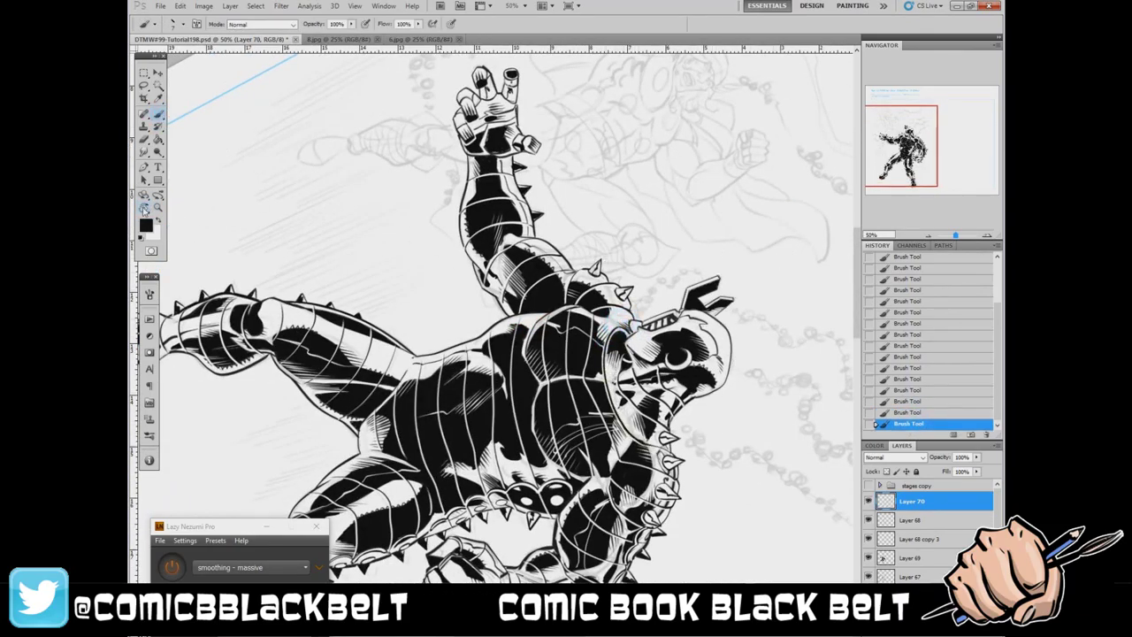
{"action": "left_click", "coordinate": [158, 207]}
{"action": "key", "text": "ctrl+minus"}
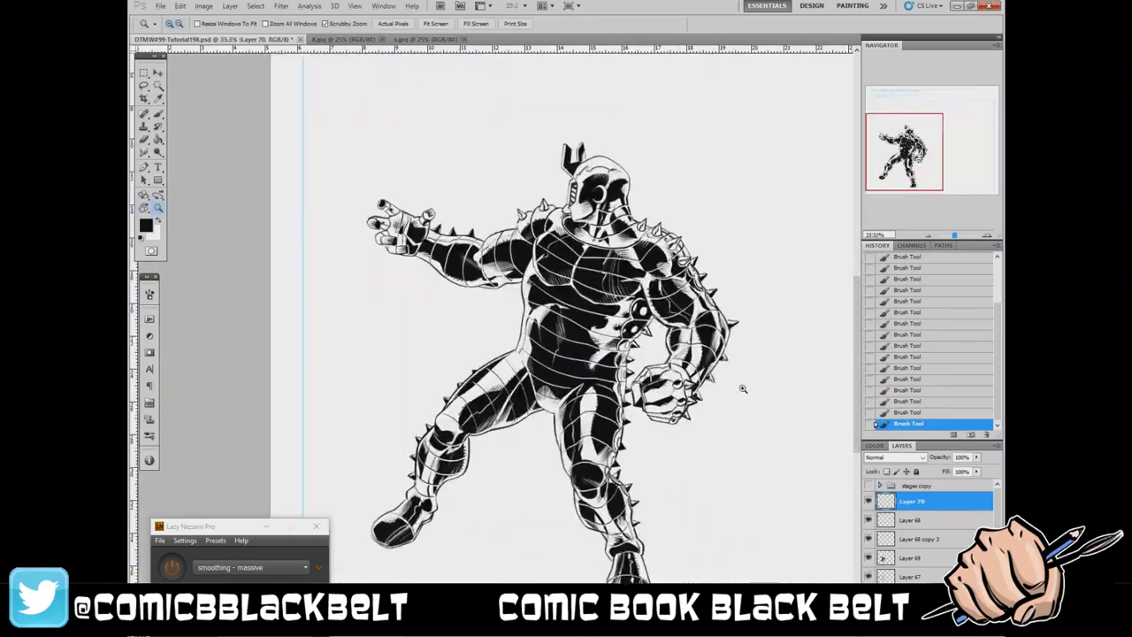